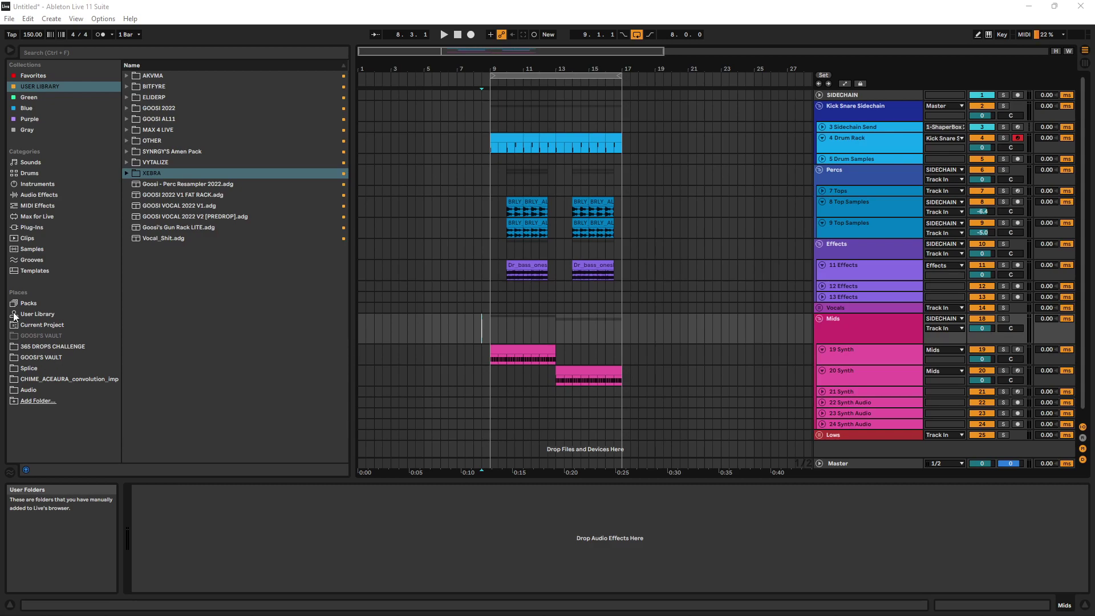
Solo the 20 Synth track and play its clip from bar 14
click(899, 360)
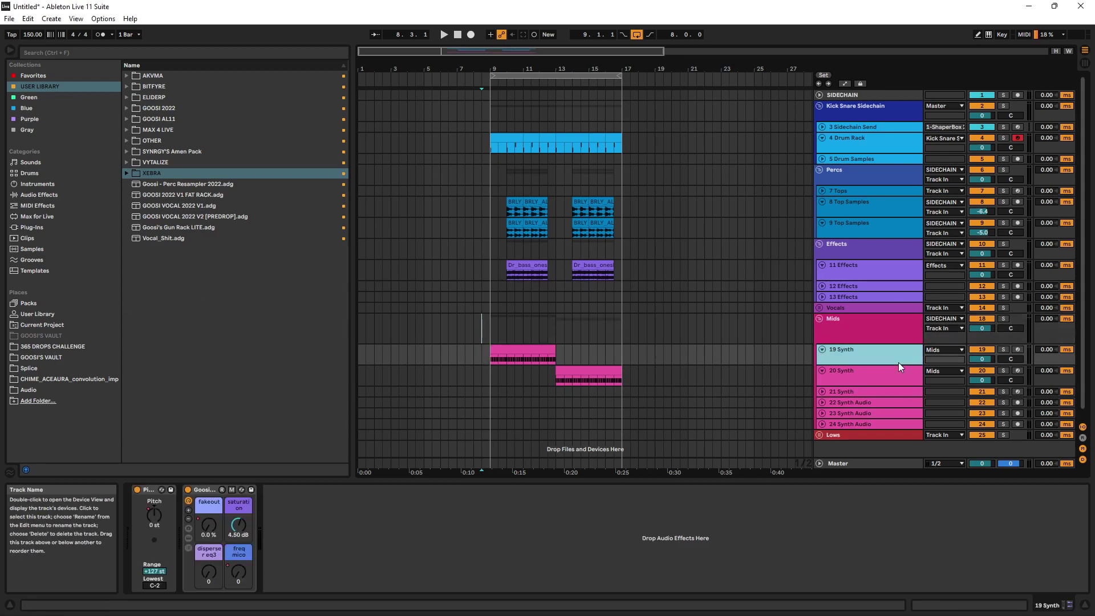
click(867, 377)
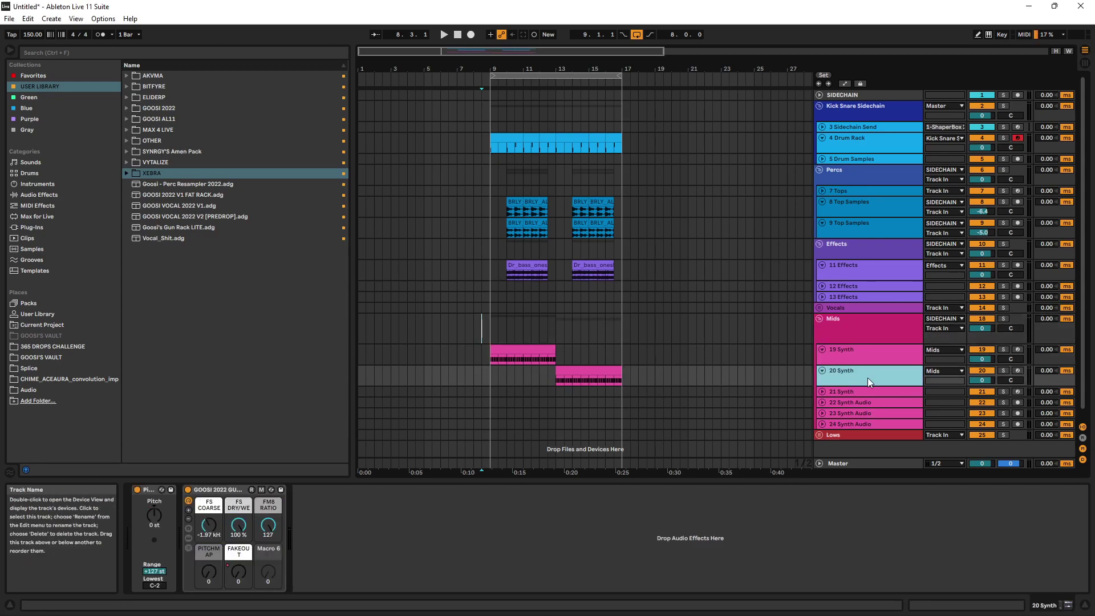
click(1004, 371)
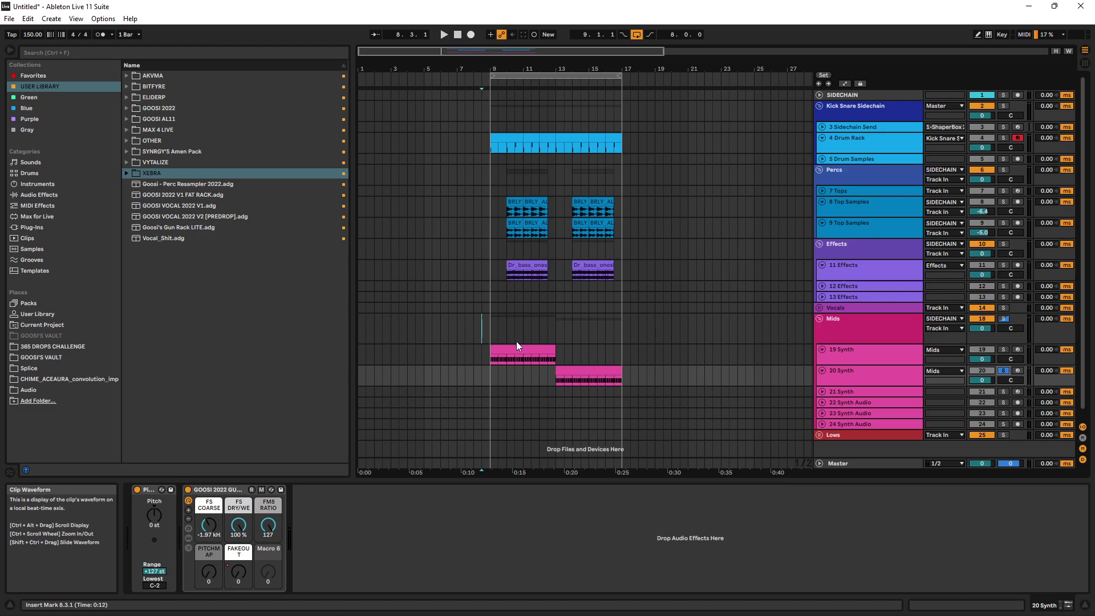
scroll(575, 383, up, 5)
click(575, 377)
key(space)
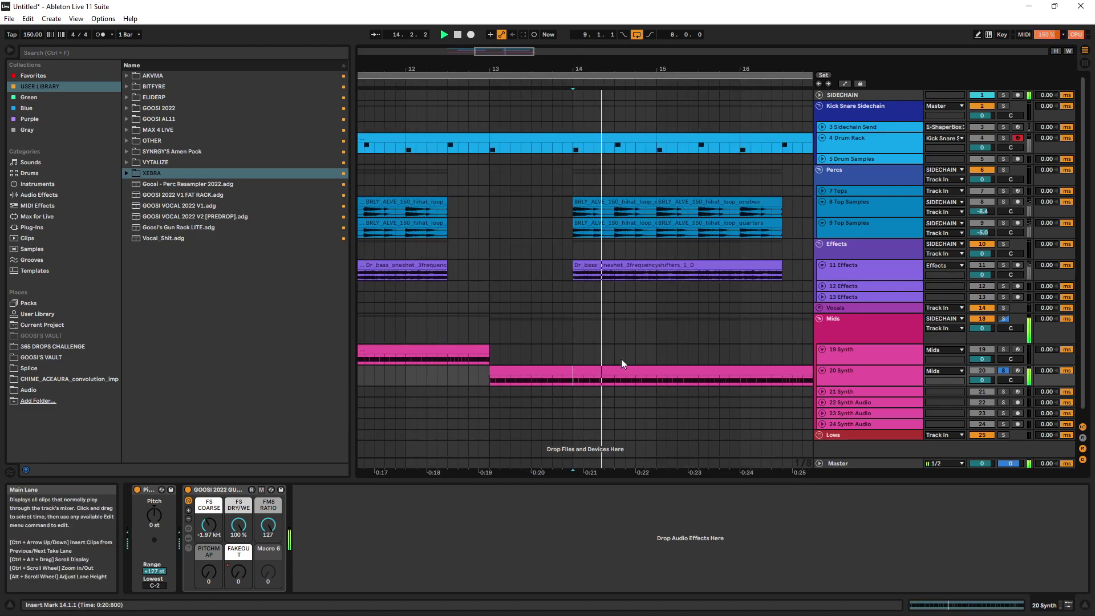
scroll(618, 361, down, 3)
key(space)
key(space)
Try a different FS COARSE macro setting on the 20 Synth rack, audition it, and undo the change
drag(209, 525, 208, 531)
key(space)
key(space)
key(space)
key(space)
key(space)
key(ctrl+z)
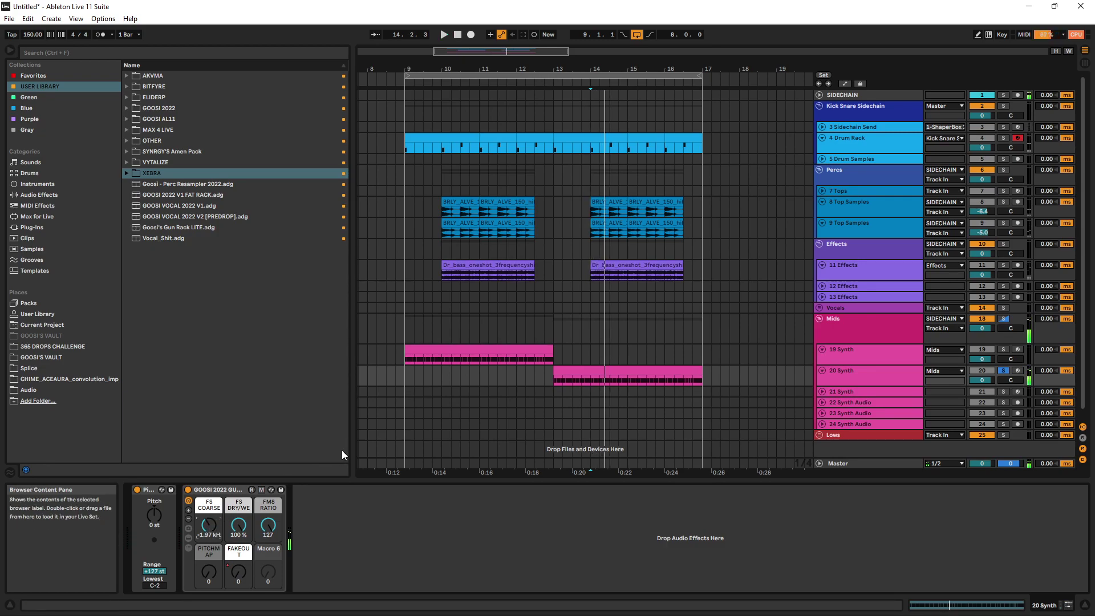
Play the 20 Synth clip and open its MIDI notes to examine the pattern
click(591, 355)
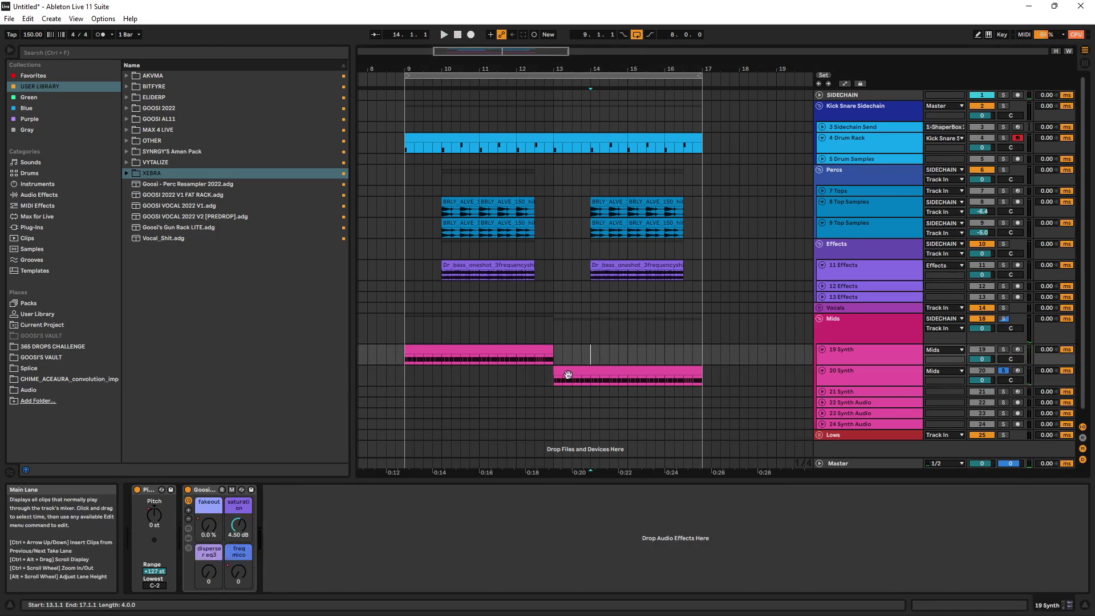
click(817, 381)
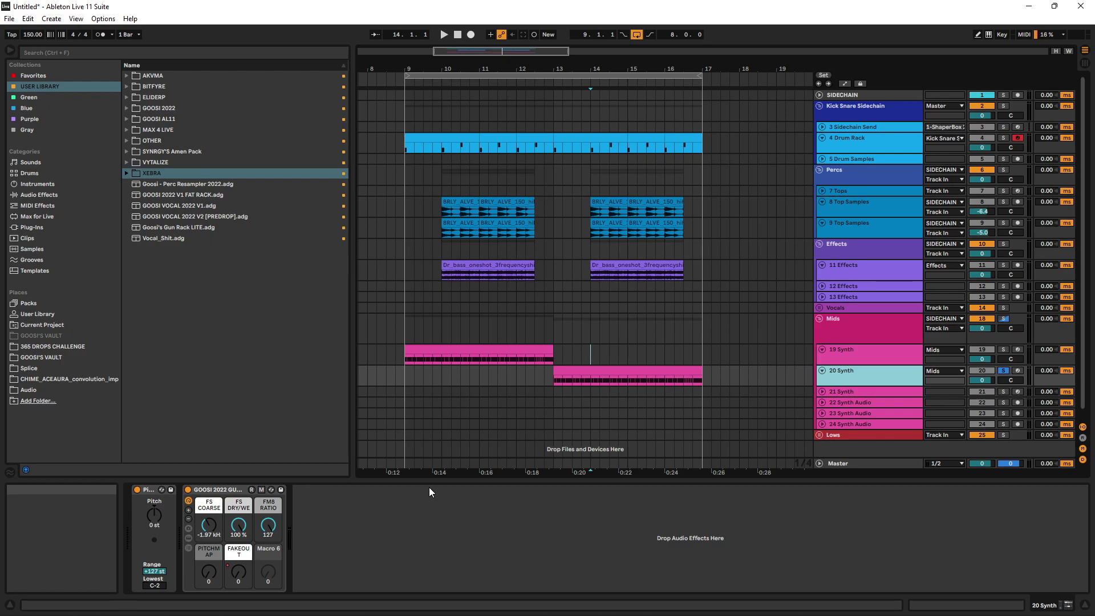
key(space)
double_click(624, 376)
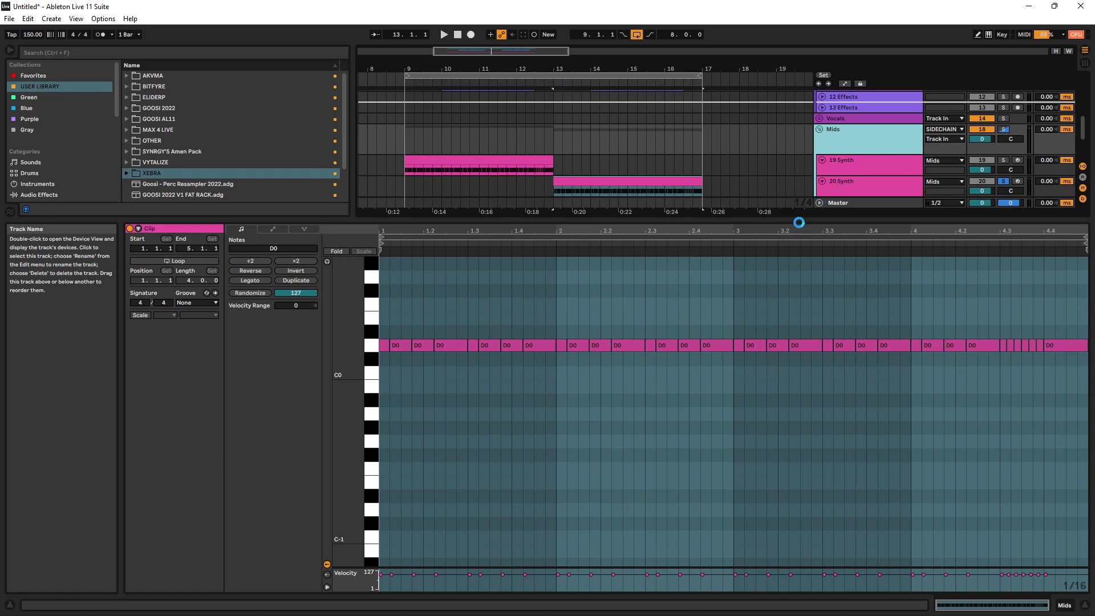
scroll(806, 212, down, 2)
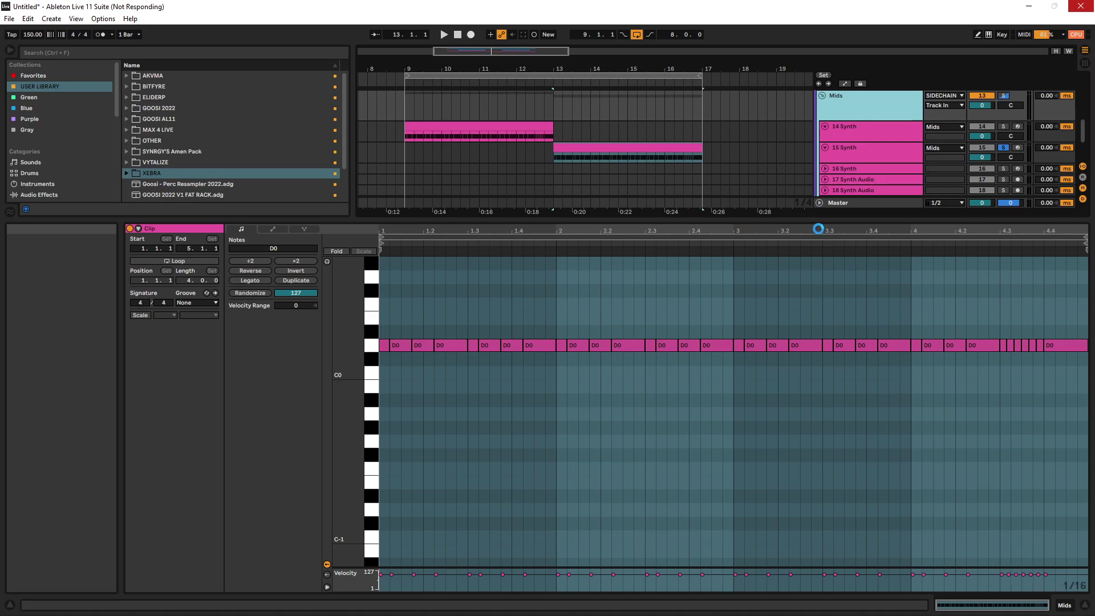
click(834, 172)
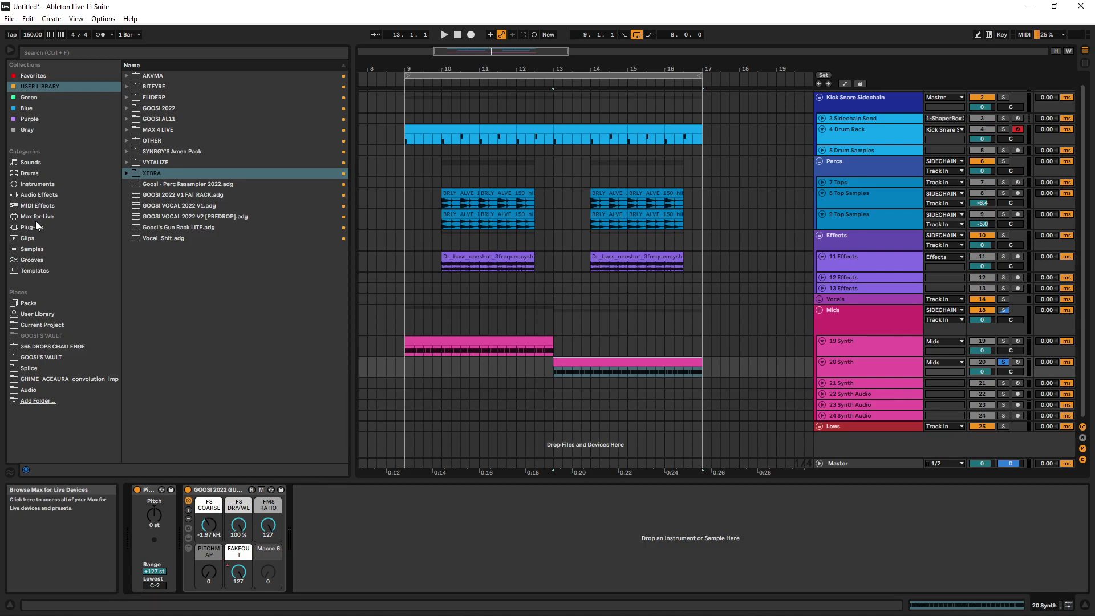
Add the GOOSI COLORS.adv Hybrid Reverb preset after the rack on the 20 Synth track
click(33, 194)
click(150, 335)
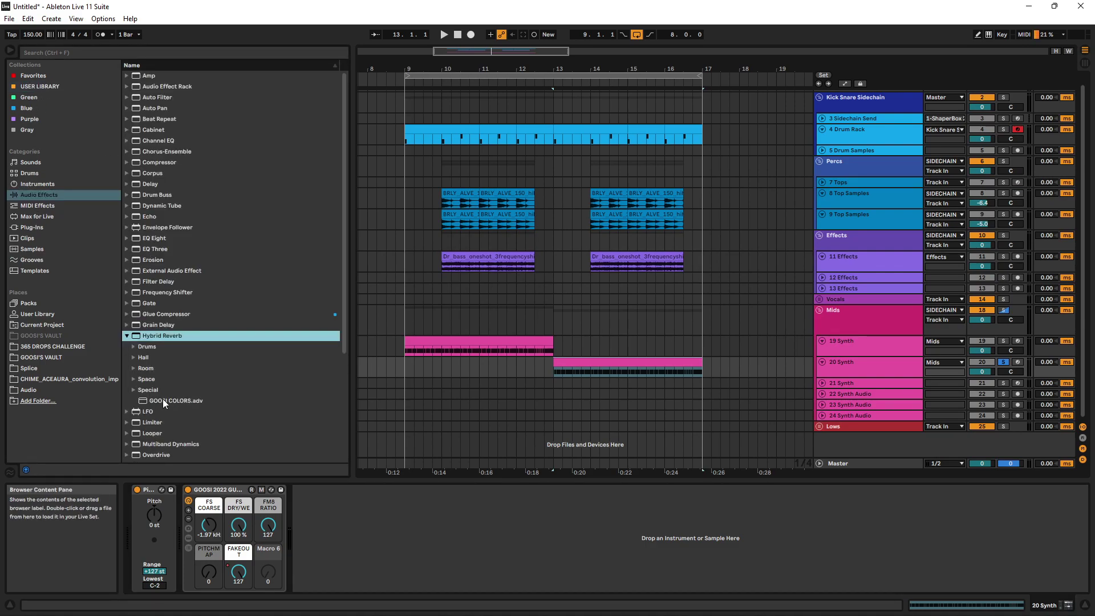
drag(162, 402, 376, 537)
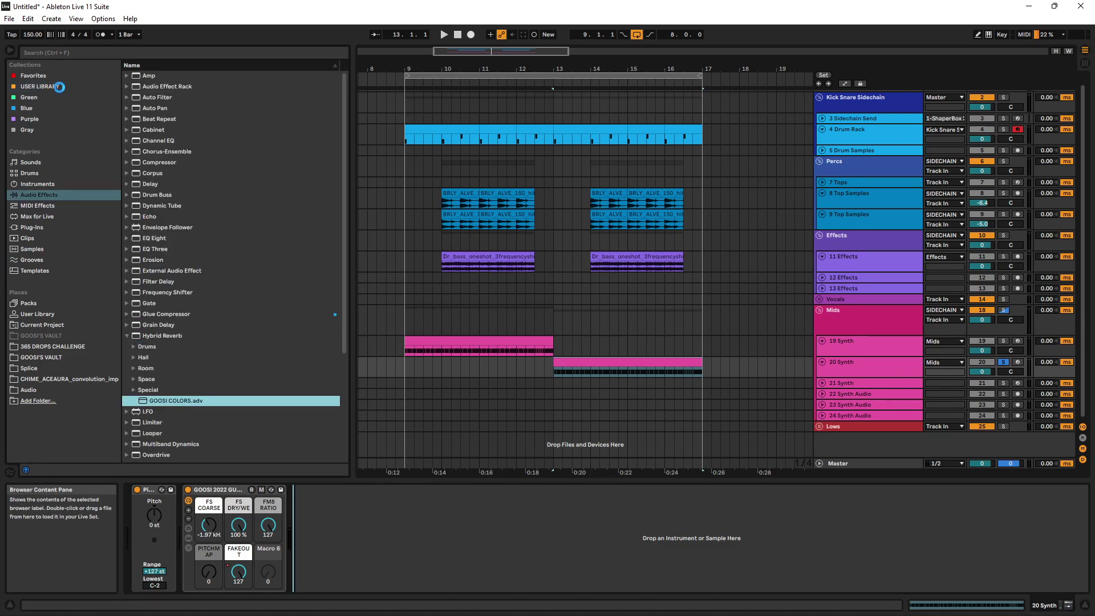
Load Reso_03_Dm_No6th.aif from the XEBRA folder as the Hybrid Reverb's convolution impulse response
click(59, 87)
click(151, 173)
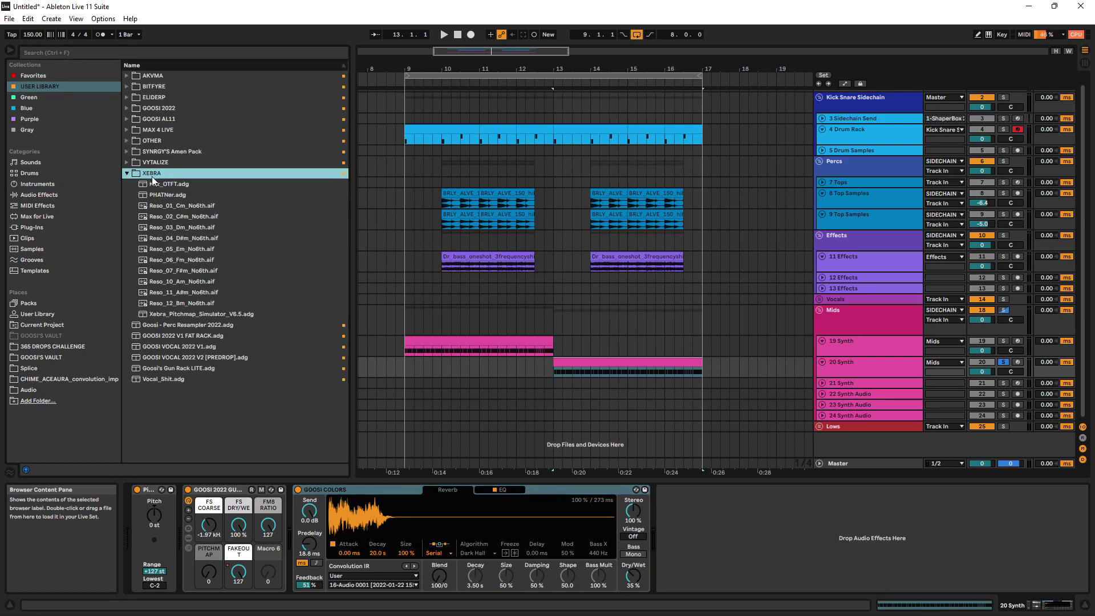
drag(187, 228, 559, 525)
Audition the 20 Synth clip through the reverb and raise the reverb's Dry/Wet to 49 %
click(591, 369)
key(space)
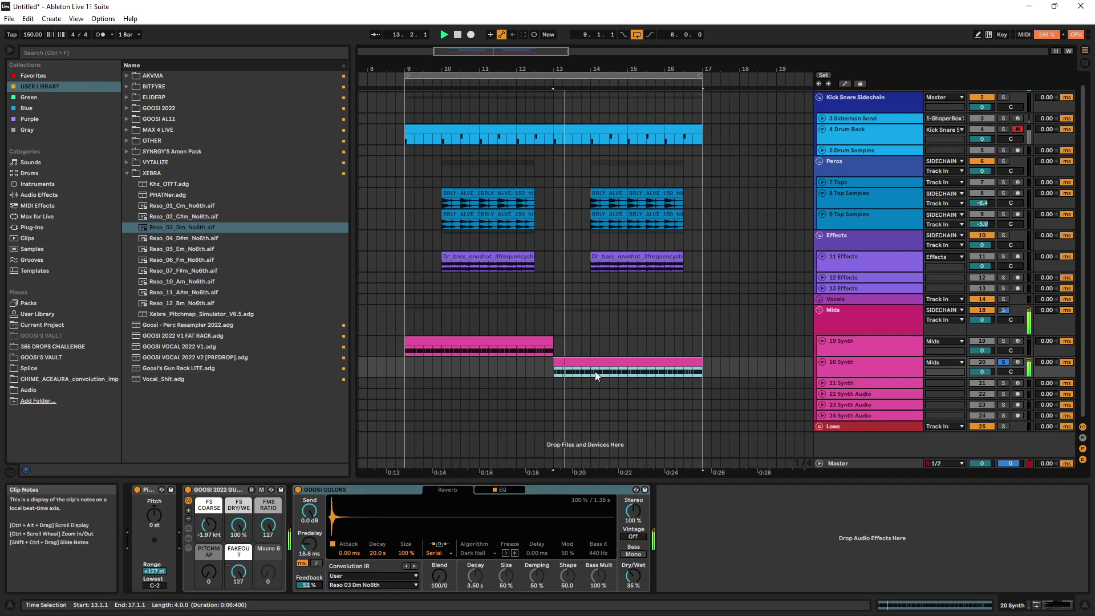
click(597, 372)
key(space)
key(space)
drag(633, 576, 633, 561)
Delete the GOOSI COLORS reverb from the 20 Synth track and unsolo the track
click(320, 492)
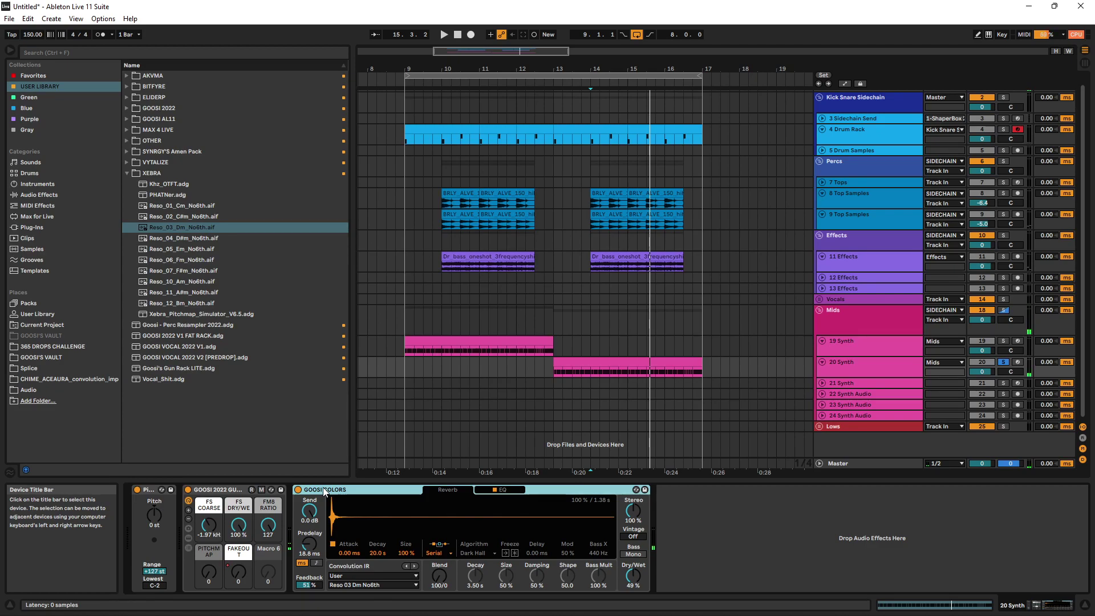
key(Delete)
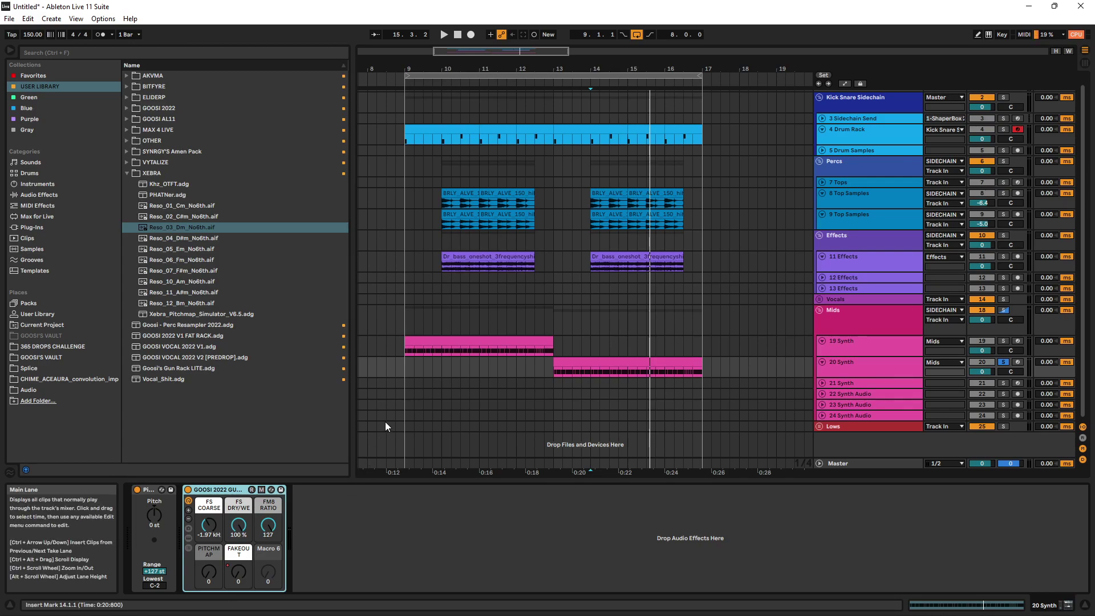
click(1003, 362)
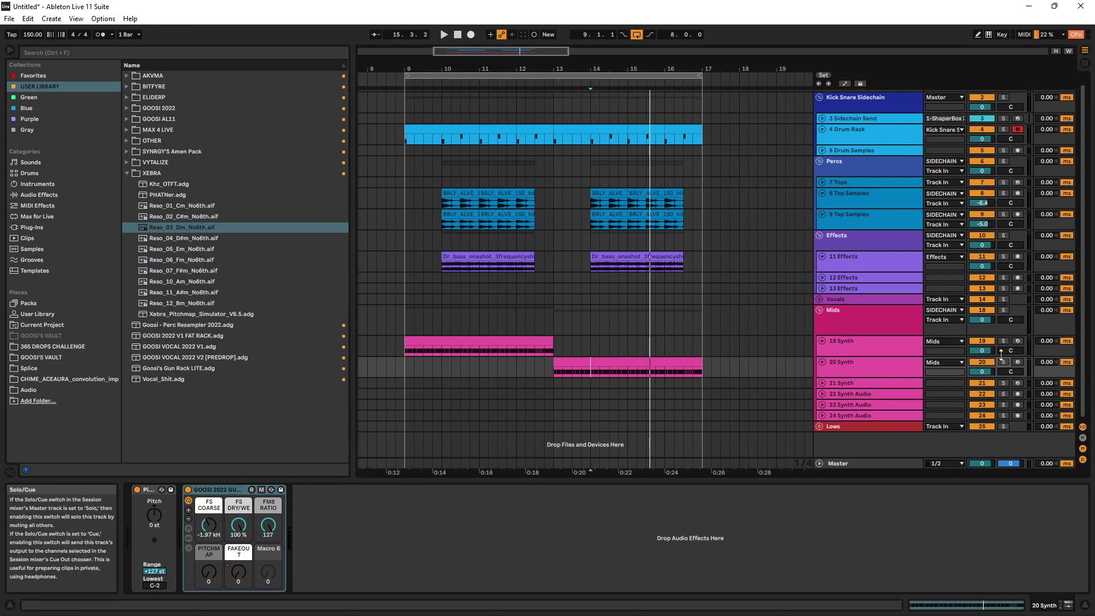
Compare the device chains of 19 Synth and 20 Synth, and play the full arrangement from bar 13
click(882, 345)
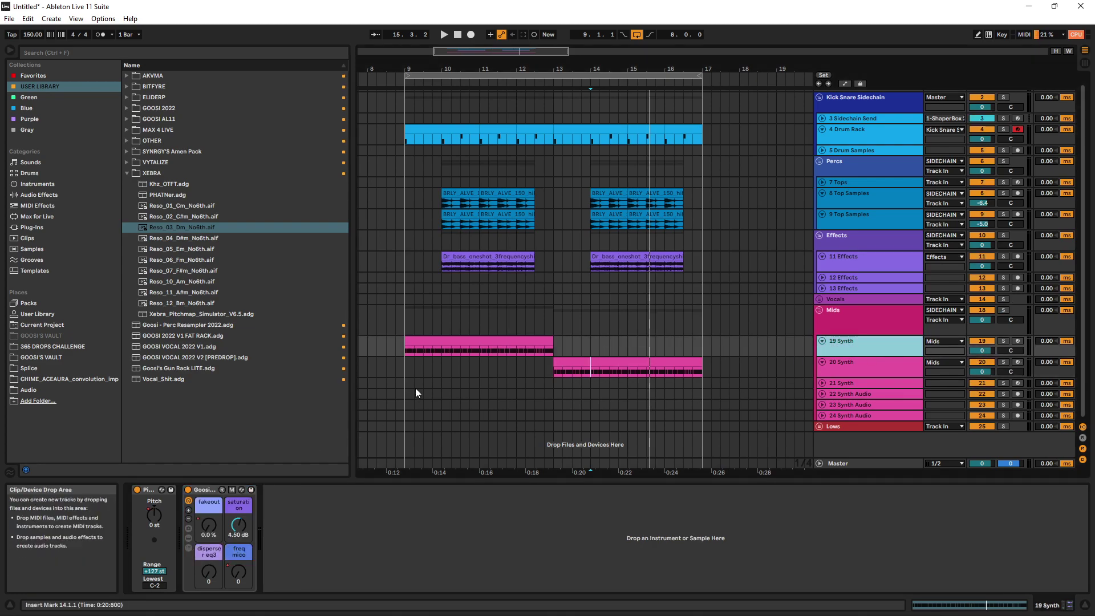
click(834, 367)
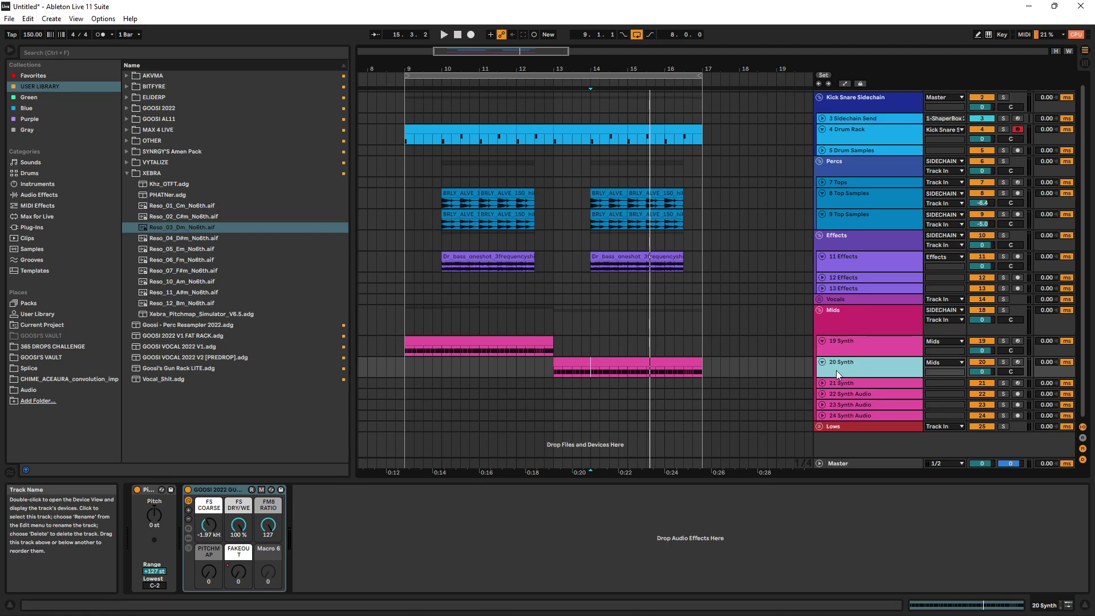
click(555, 194)
key(space)
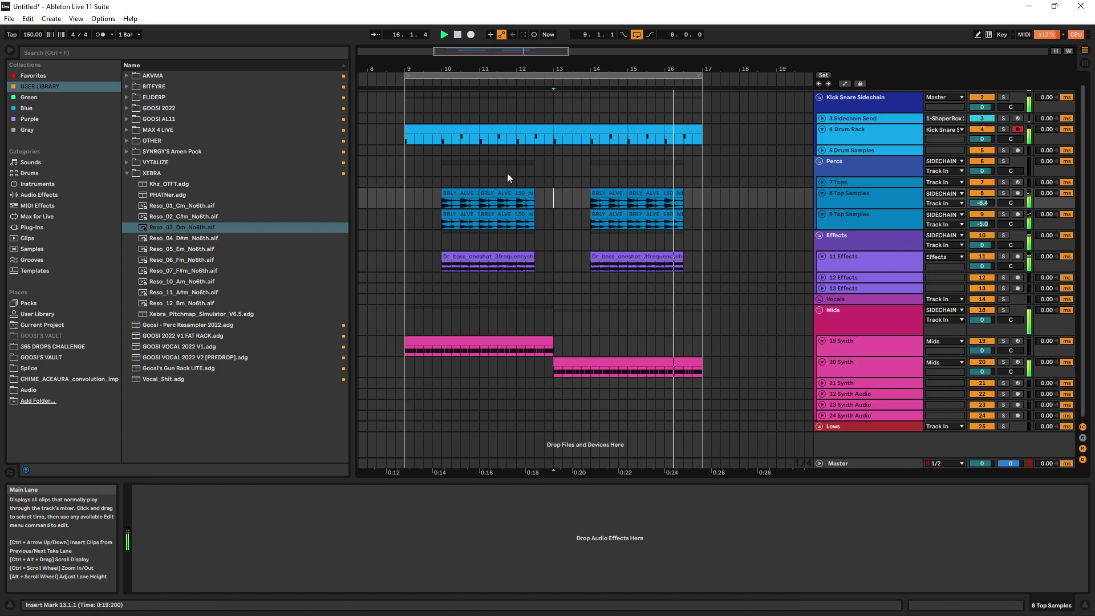
Delete the clips from bar 13 onward on all tracks and remove the GOOSI 2022 rack from 20 Synth
drag(709, 144, 549, 375)
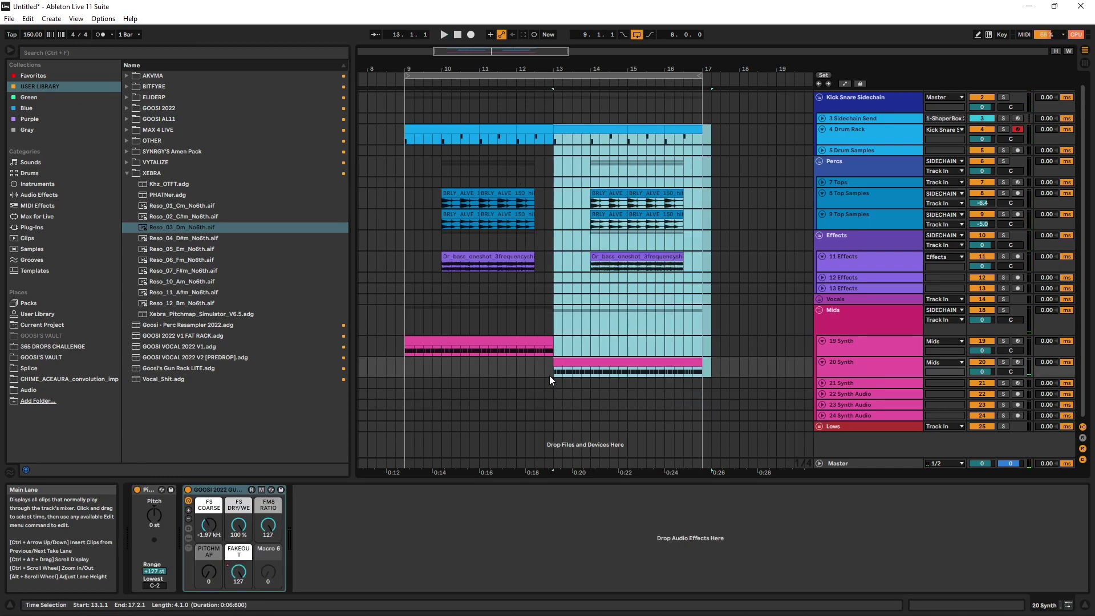
click(897, 361)
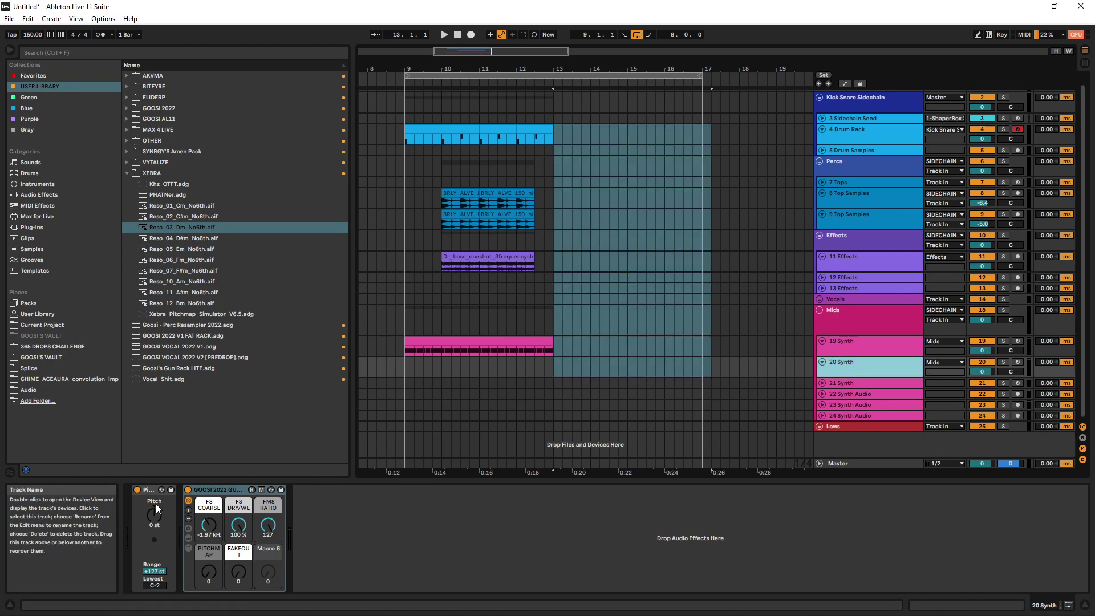
click(198, 494)
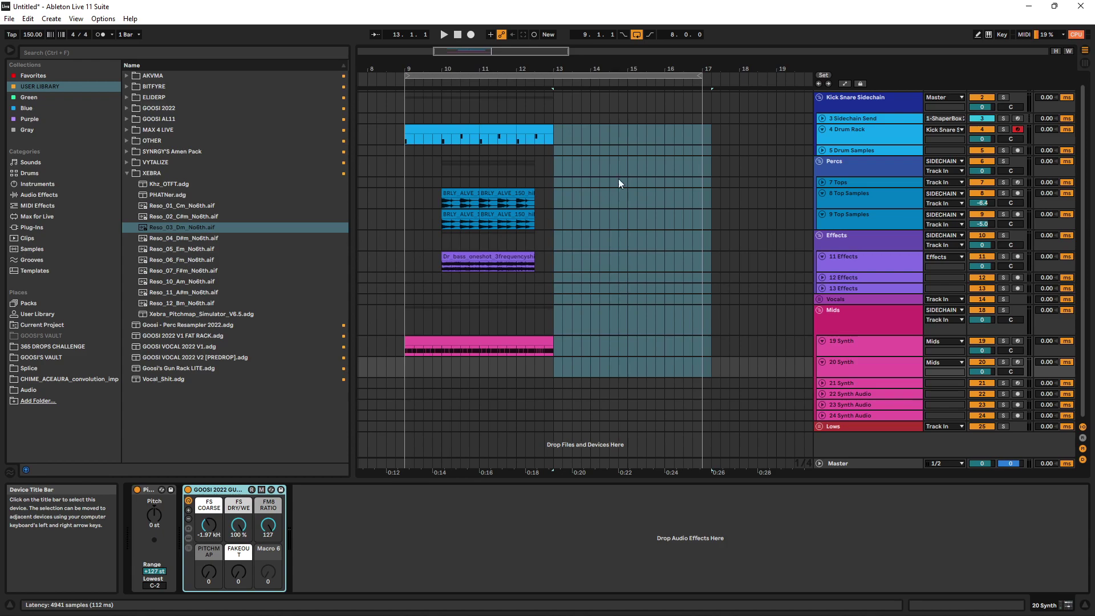
key(Delete)
Shorten the arrangement loop to four bars, from bar 9 to bar 13, and show the 19 Synth track's devices
drag(700, 74, 552, 75)
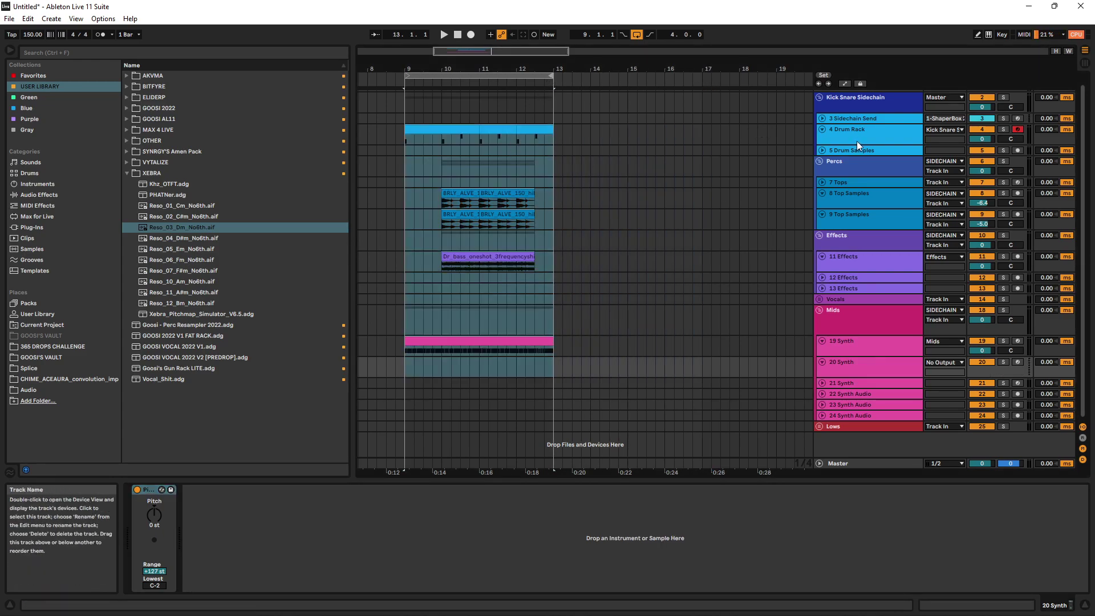
click(887, 344)
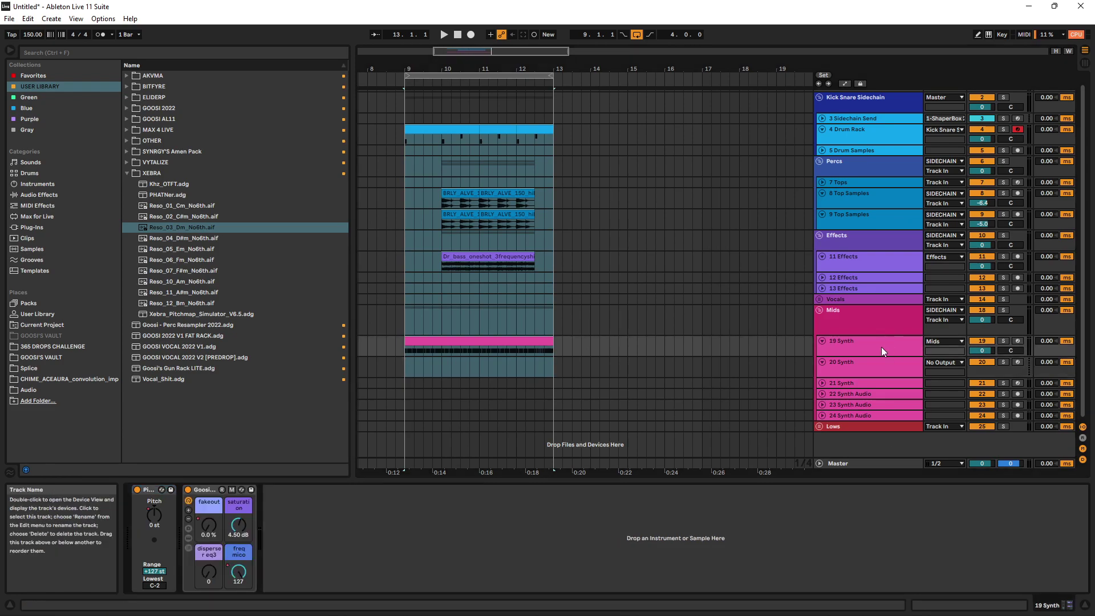
click(217, 519)
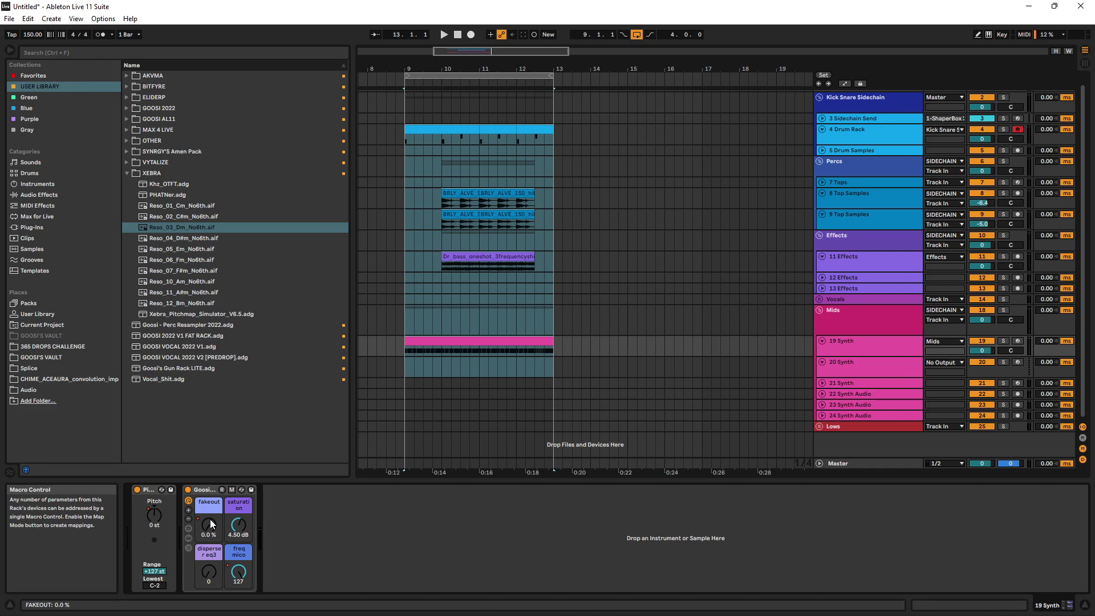
key(z)
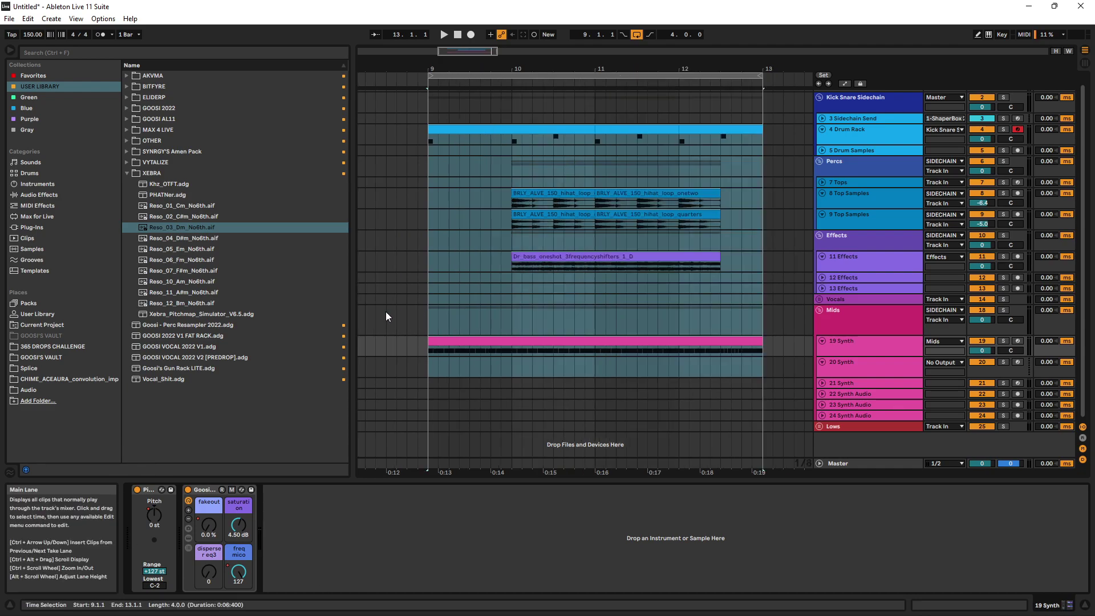
scroll(394, 285, right, 2)
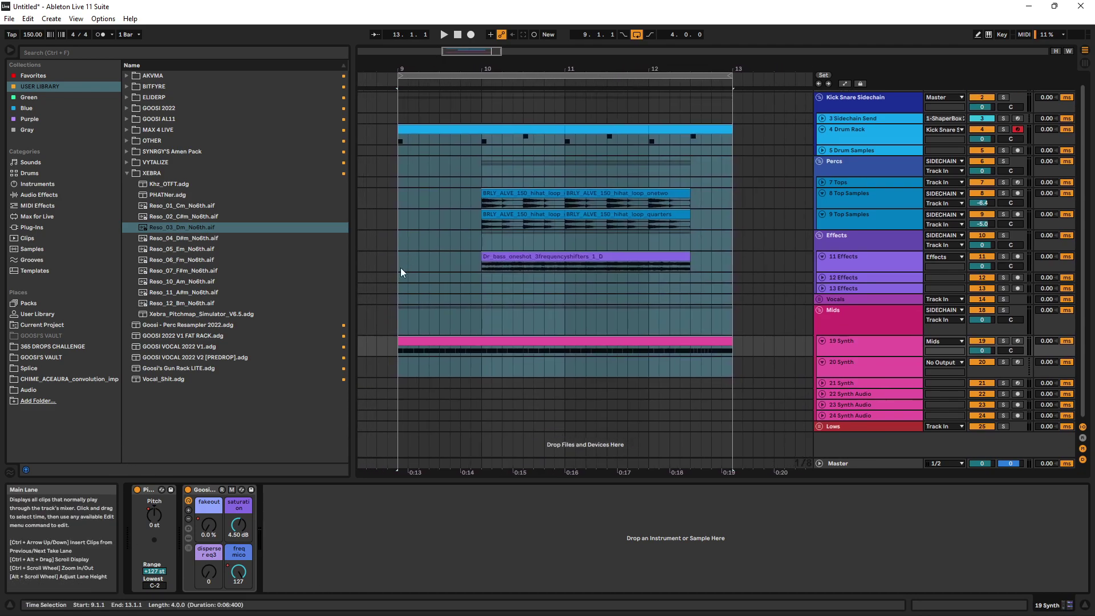
Select bars 9 to 13 on Mids and 19 Synth, and play the loop with the 19 Synth rack shown
drag(395, 327, 737, 352)
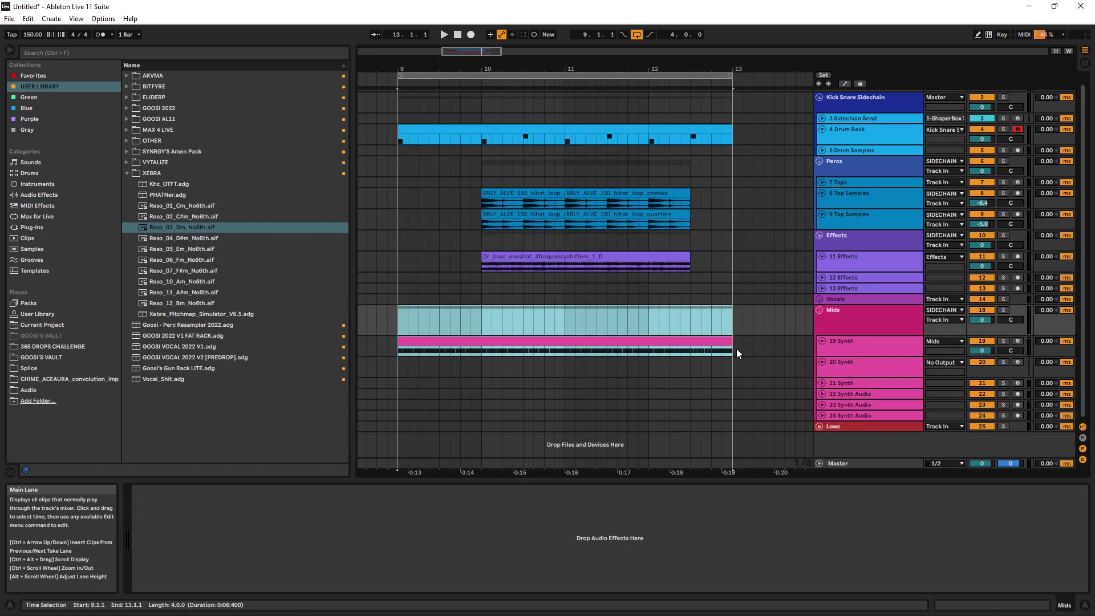
click(877, 340)
click(861, 372)
click(852, 344)
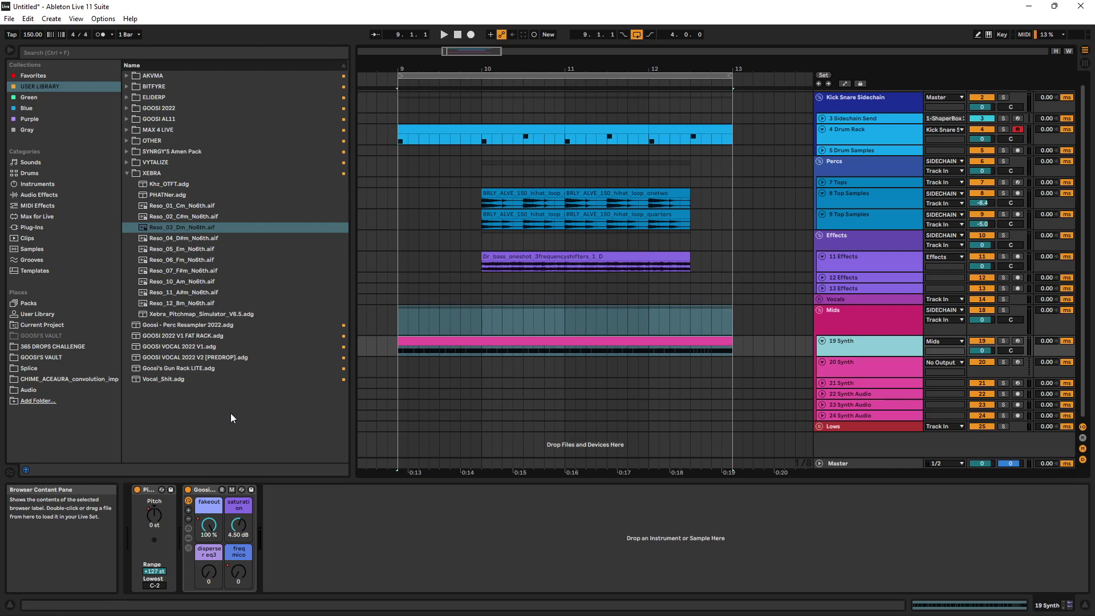
key(space)
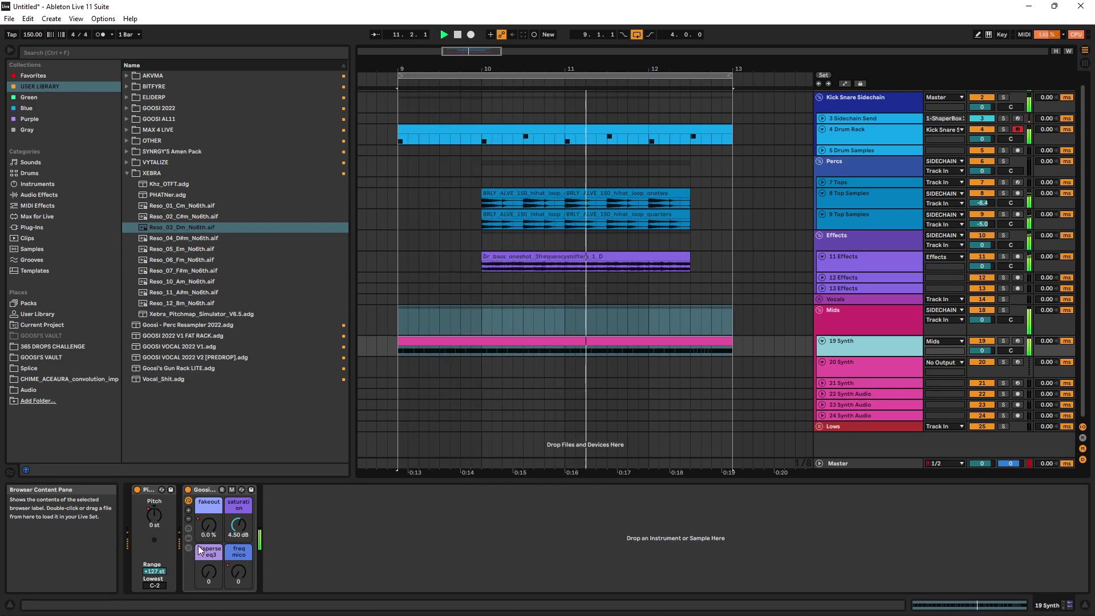
Lower the saturation macro on the 19 Synth rack to 3.12 dB during playback, and stop the loop
drag(231, 529, 231, 549)
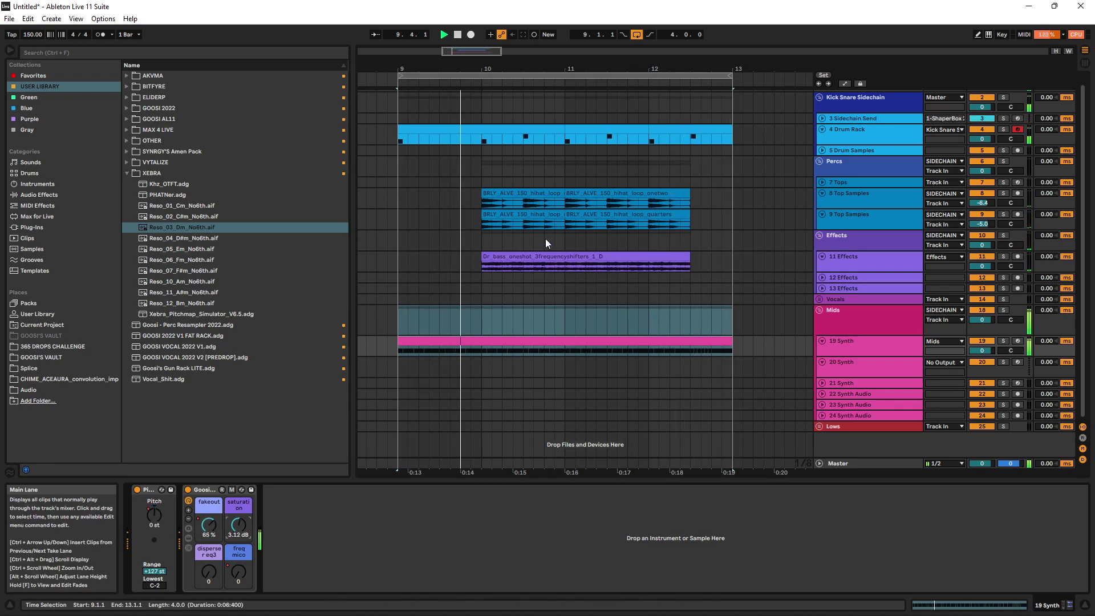
scroll(552, 220, down, 3)
click(570, 183)
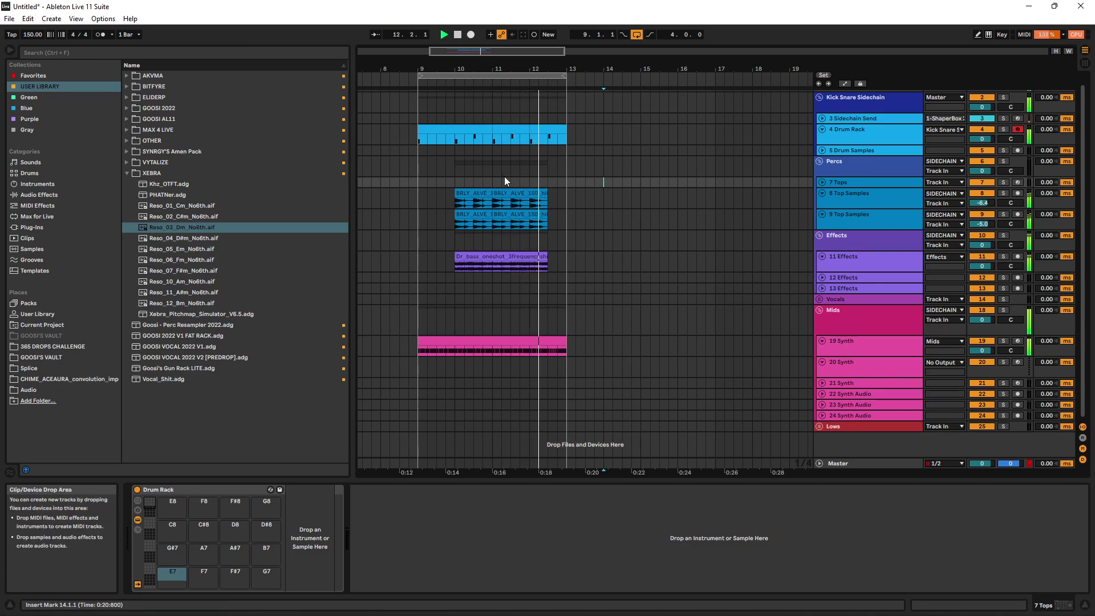
key(space)
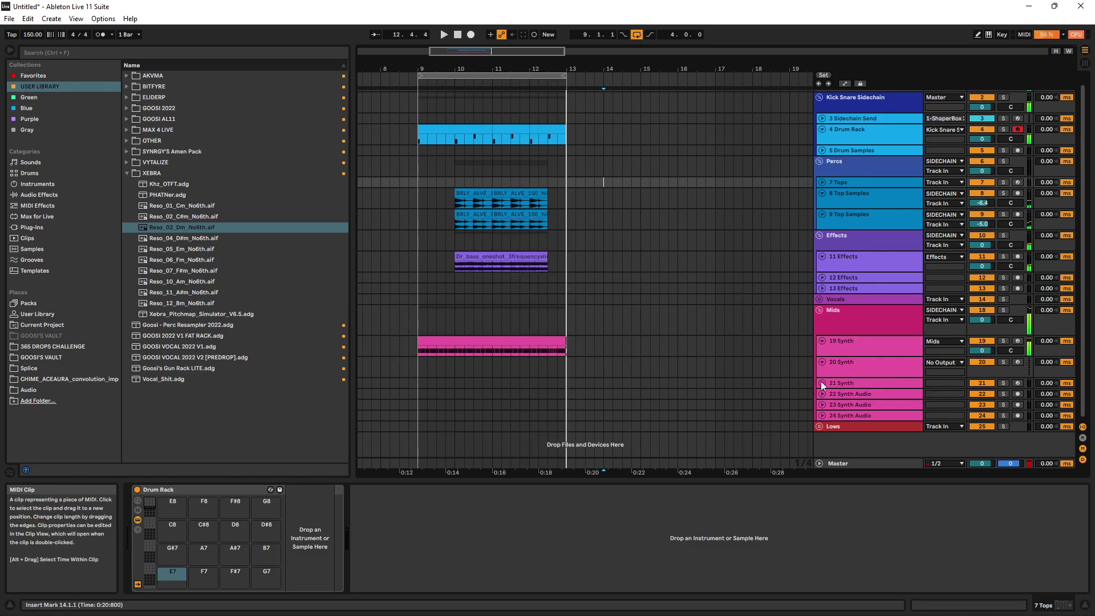
click(891, 346)
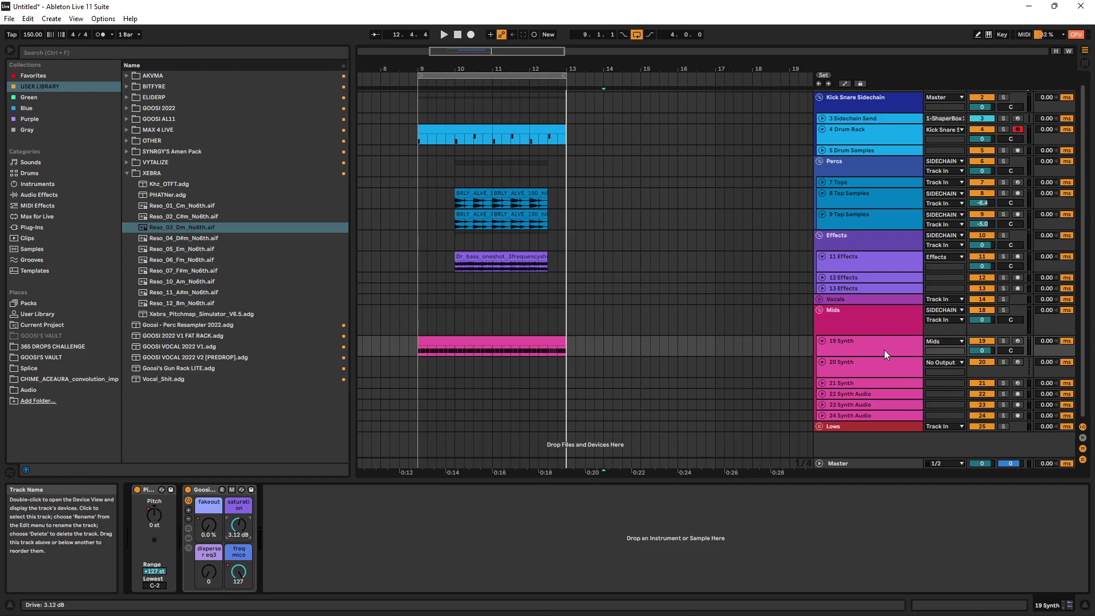
Clear the fakeout and freq mico automation on 19 Synth and reset the rack's saturation macro to 0.00 dB
key(a)
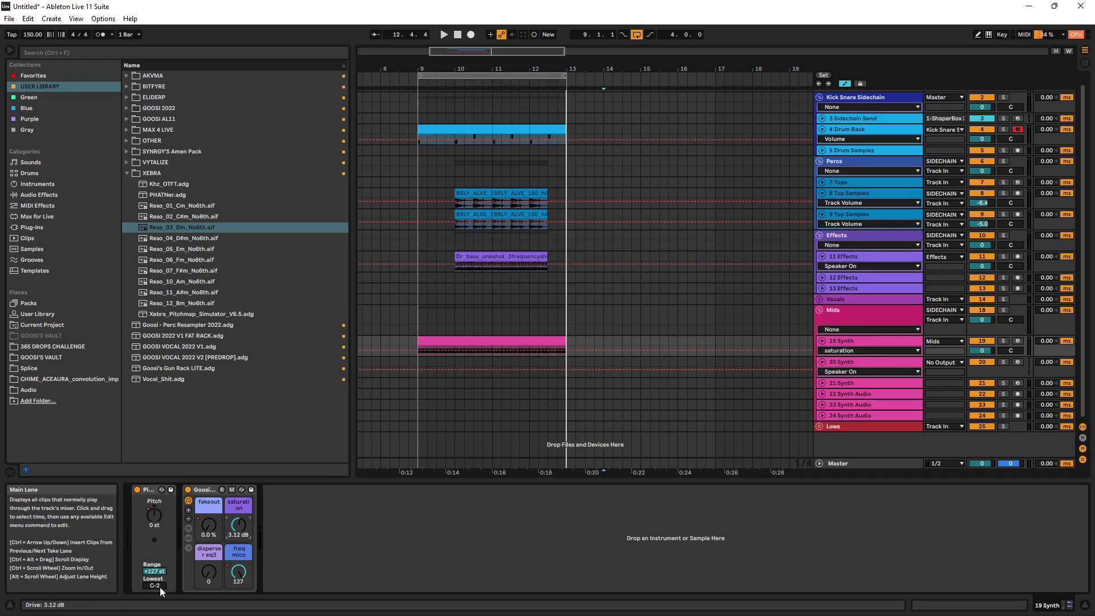
right_click(210, 525)
click(241, 323)
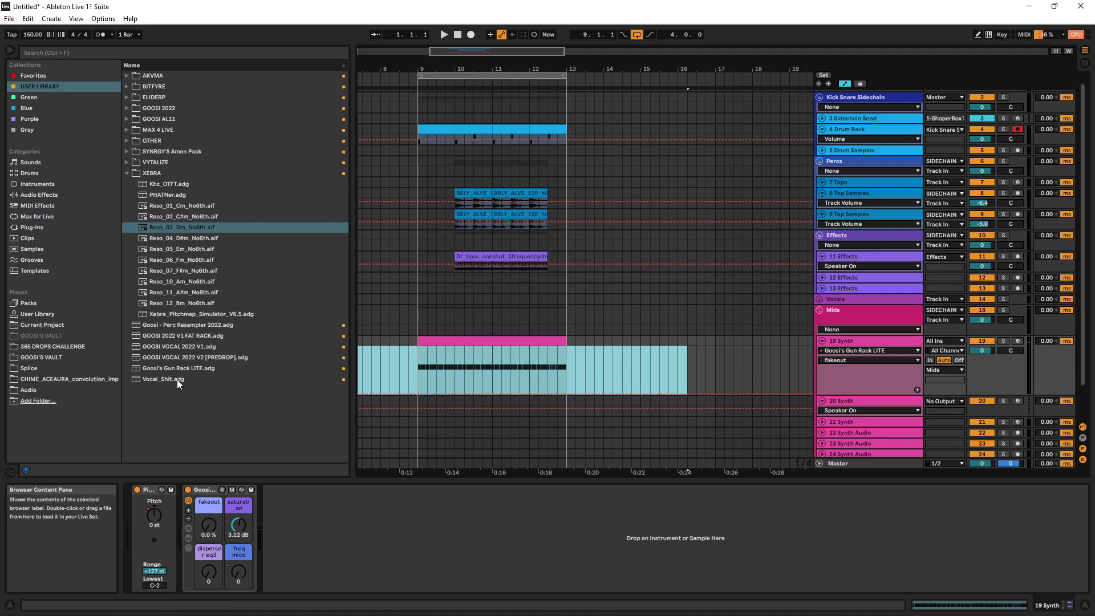
mouse_move(238, 525)
mouse_down()
mouse_move(236, 562)
mouse_move(238, 526)
mouse_up()
right_click(238, 571)
click(268, 369)
drag(686, 372, 326, 371)
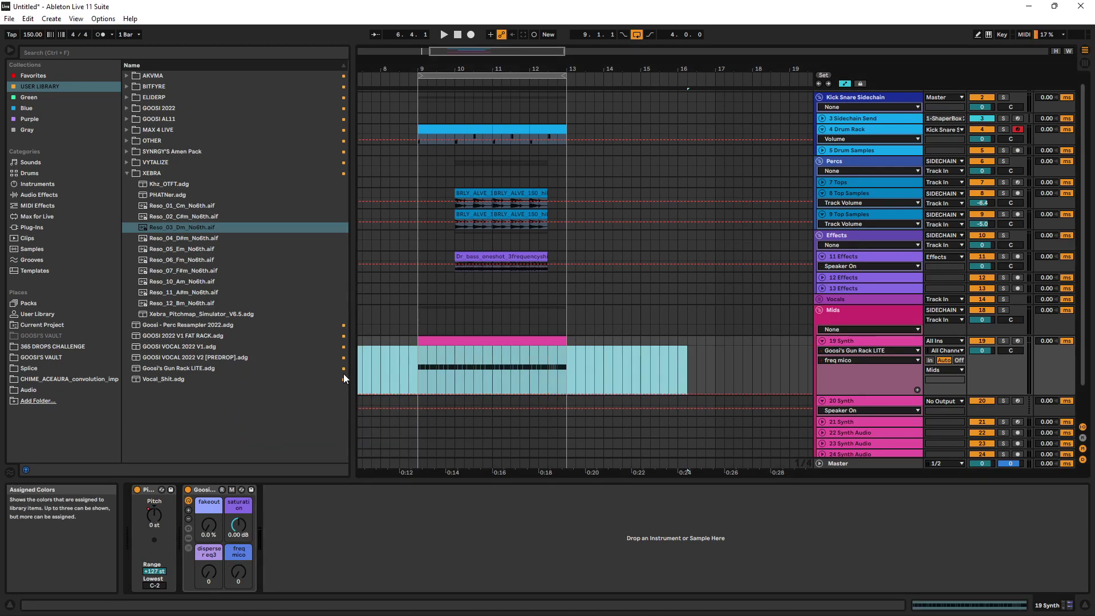
Solo 19 Synth, briefly play it, and place the insert marker at bar 9
key(z)
key(z)
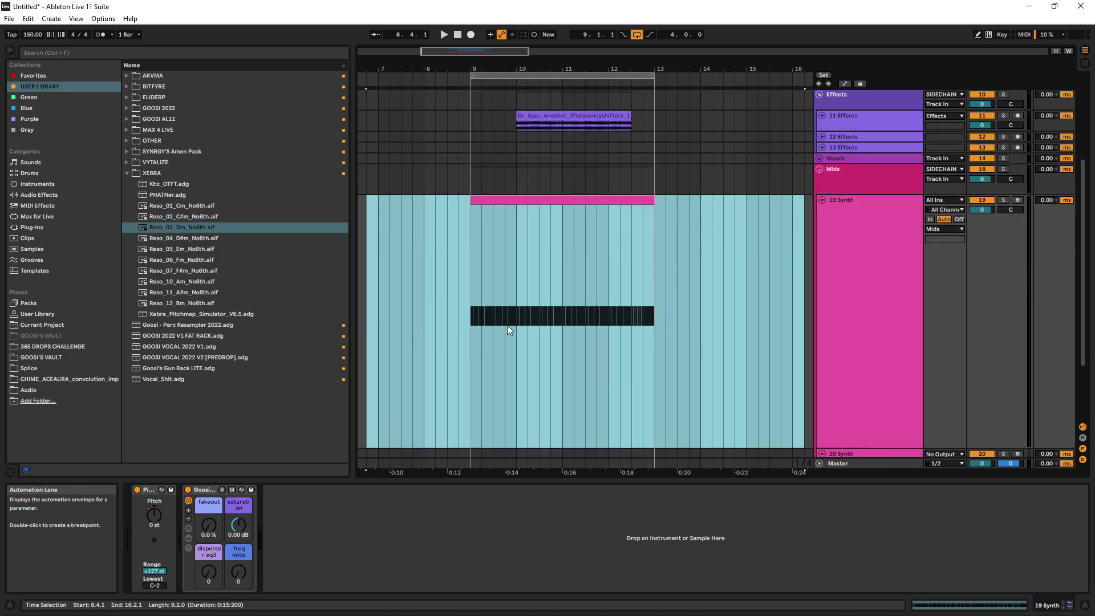
click(917, 253)
key(s)
key(space)
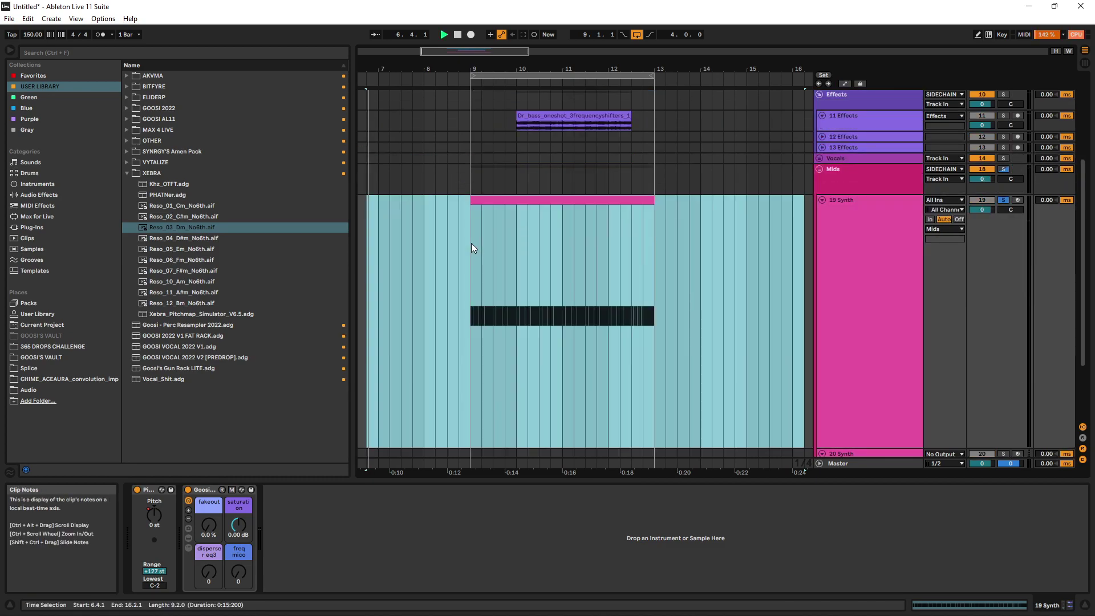
key(space)
scroll(471, 245, up, 3)
click(456, 251)
key(minus)
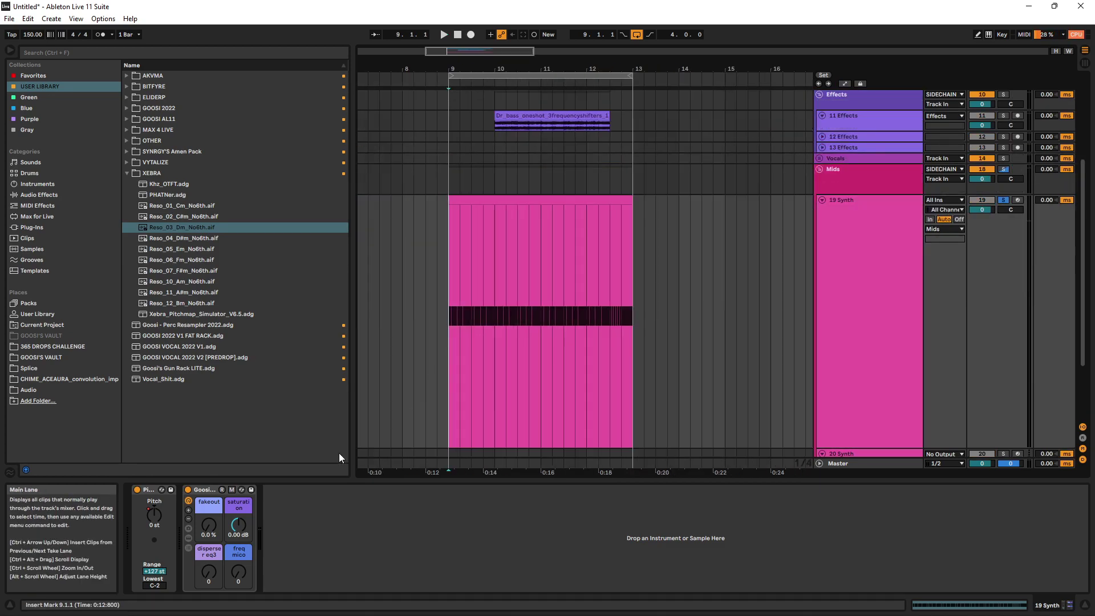
Show the Pitch automation on 19 Synth, audition it, and delete its breakpoints from 8.3.1 to 14.4.1
right_click(147, 510)
click(160, 503)
right_click(154, 514)
click(161, 519)
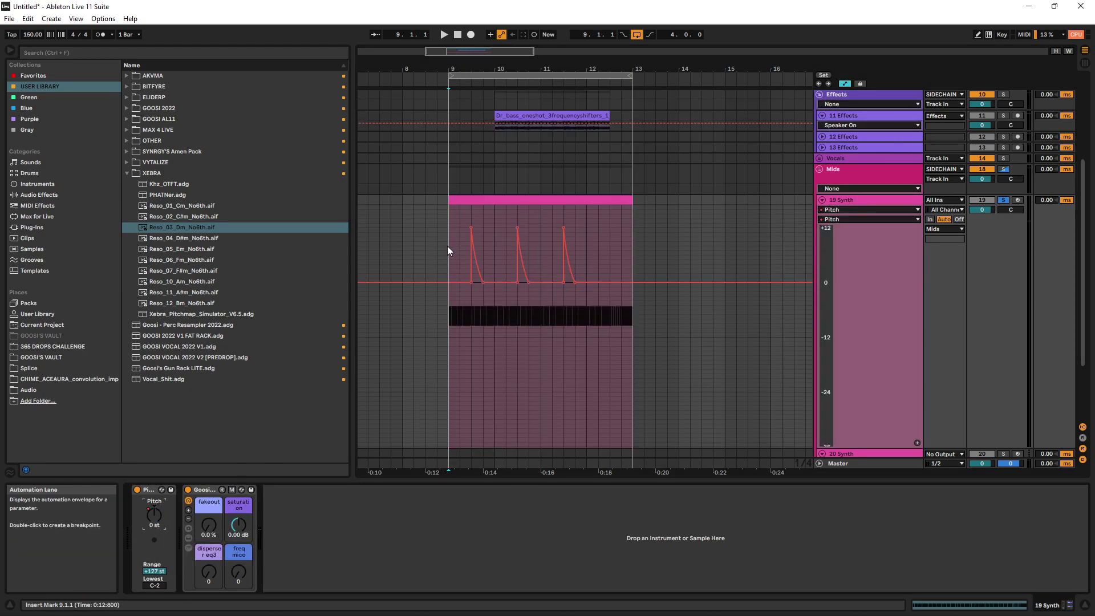
key(space)
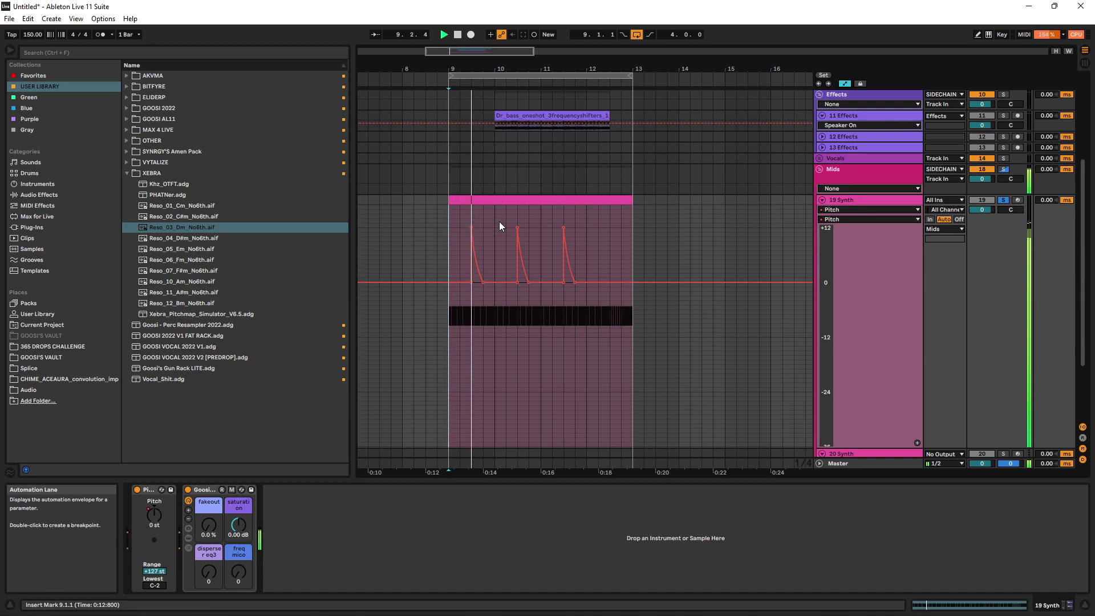
key(space)
drag(713, 249, 439, 237)
key(Delete)
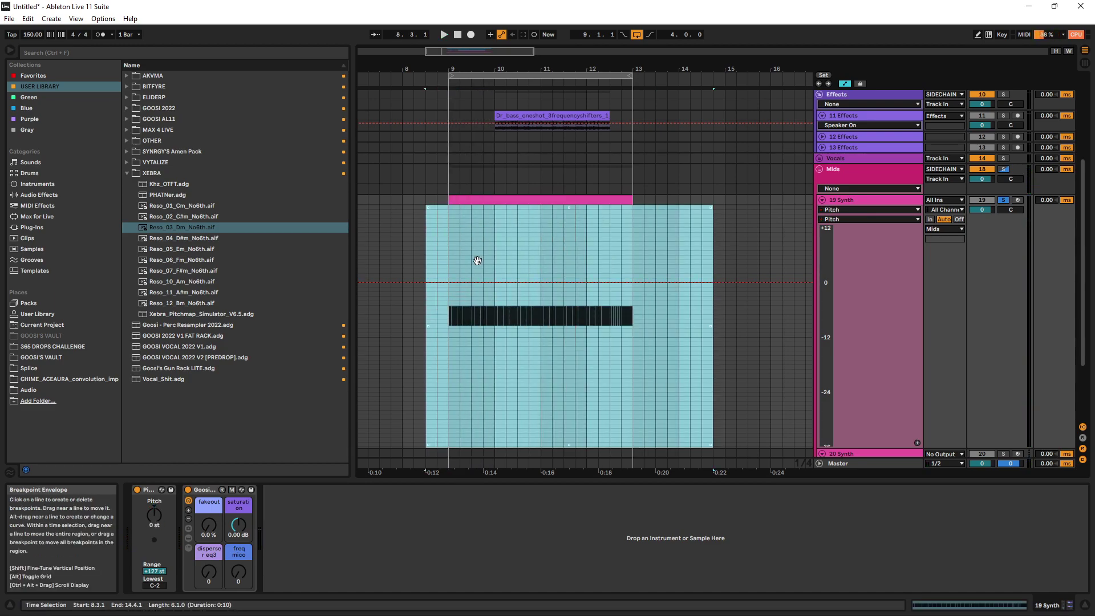
Hide the automation lanes, try the fakeout macro while the loop plays, and set saturation to 3.12 dB
scroll(477, 267, down, 3)
click(840, 278)
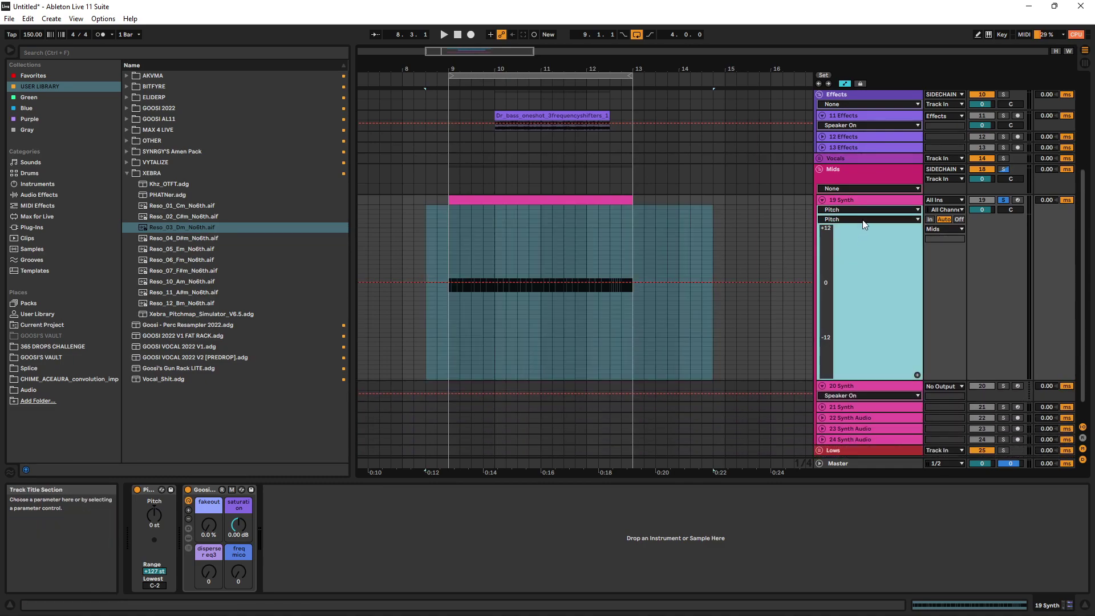
key(a)
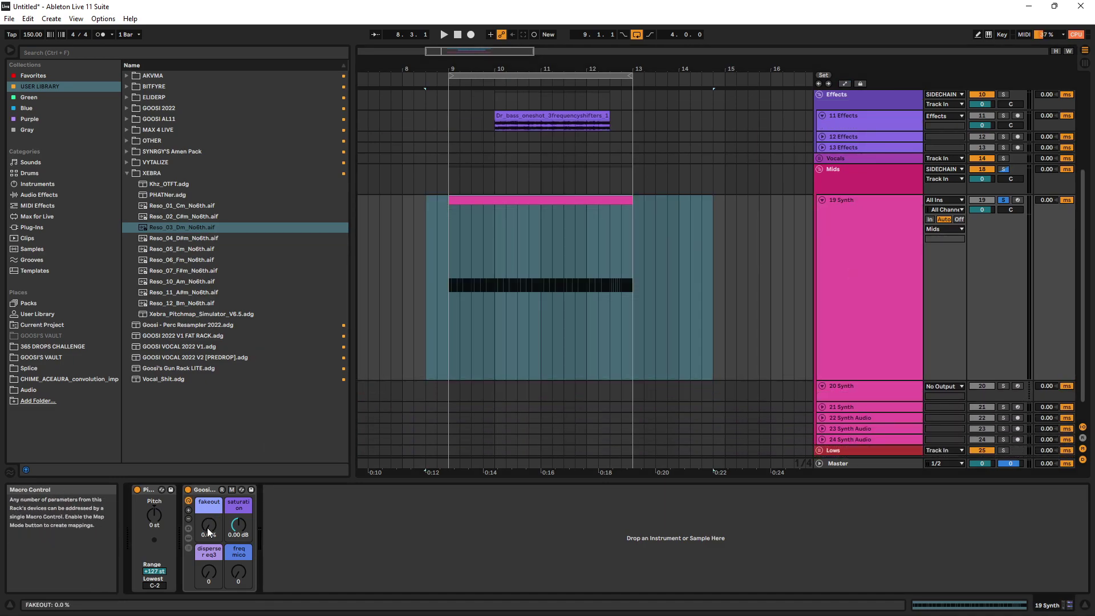
key(space)
mouse_move(205, 529)
mouse_down()
mouse_move(205, 494)
mouse_move(205, 531)
mouse_up()
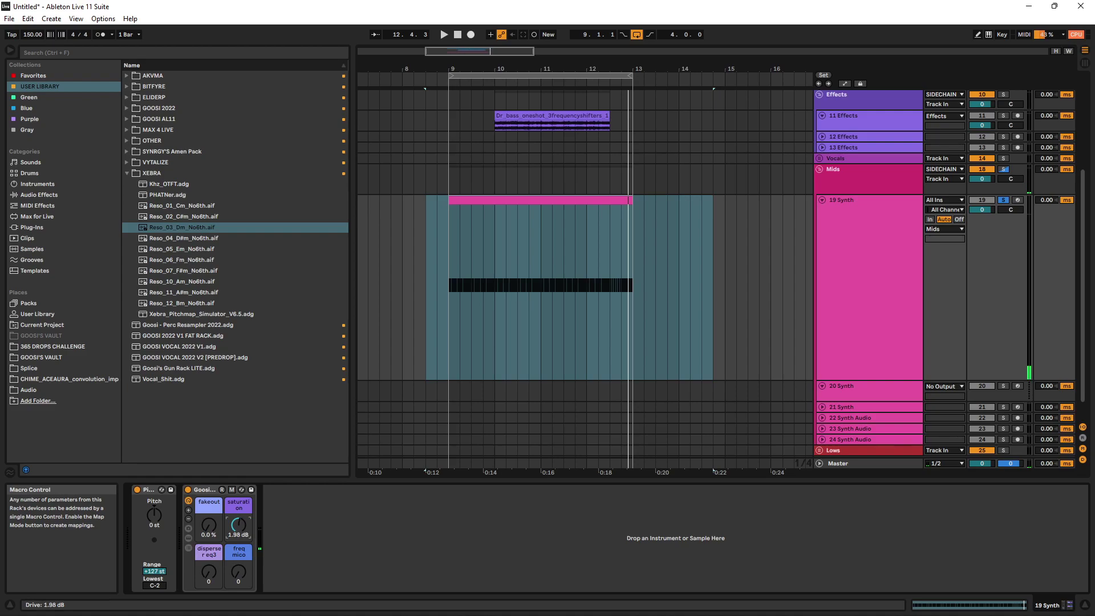
mouse_move(239, 525)
mouse_down()
mouse_move(238, 539)
mouse_move(238, 520)
mouse_up()
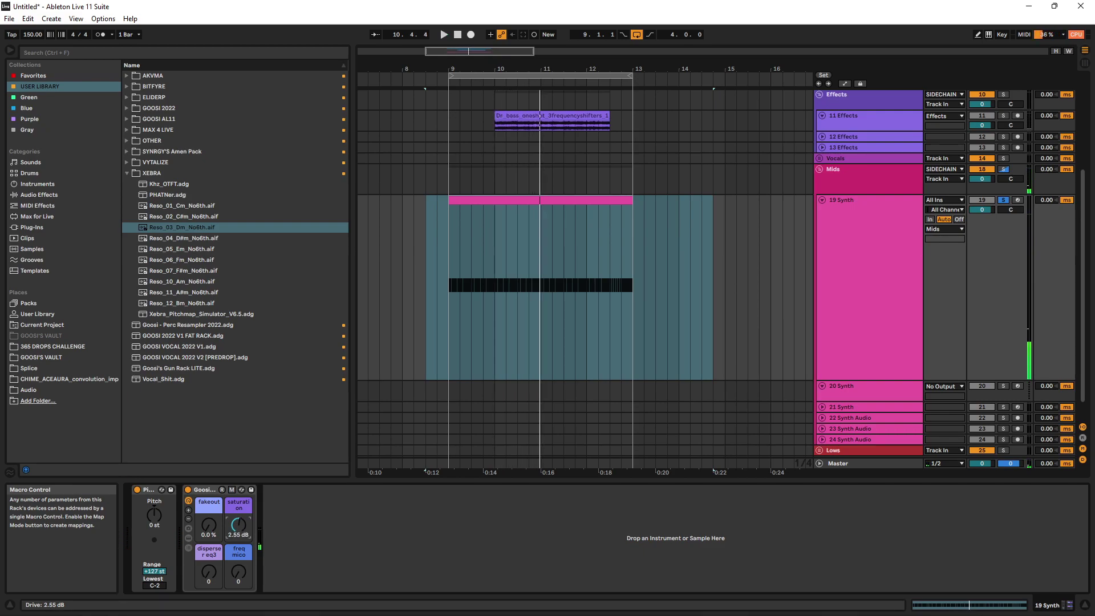
click(449, 274)
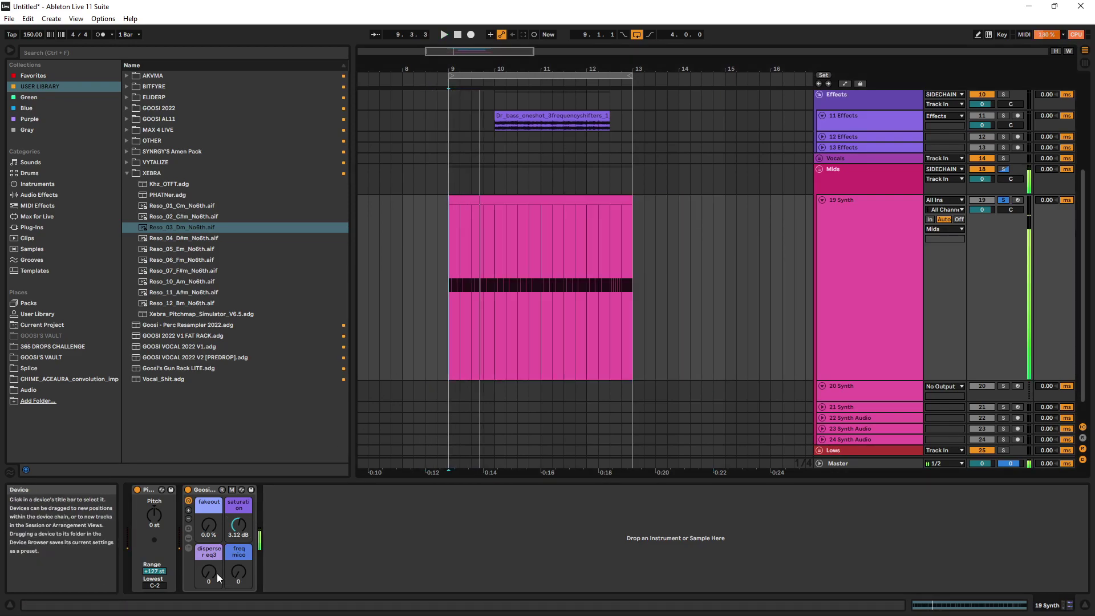
Raise the disperser eq3 macro on the 19 Synth rack to 127 and audition it from bar 9
mouse_move(211, 573)
mouse_down()
mouse_move(211, 537)
mouse_move(212, 581)
mouse_up()
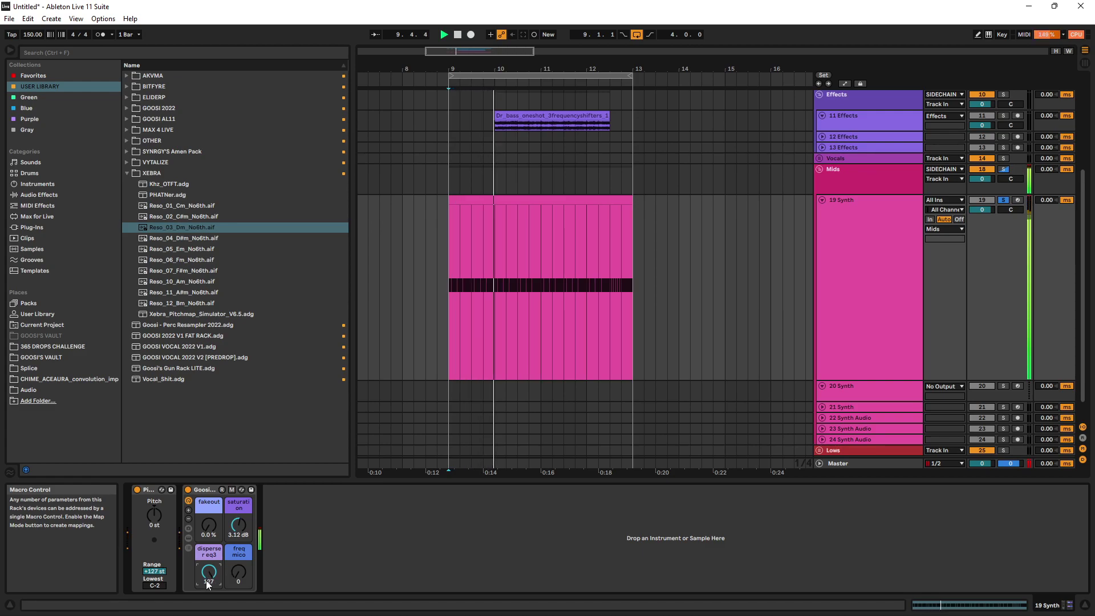
key(space)
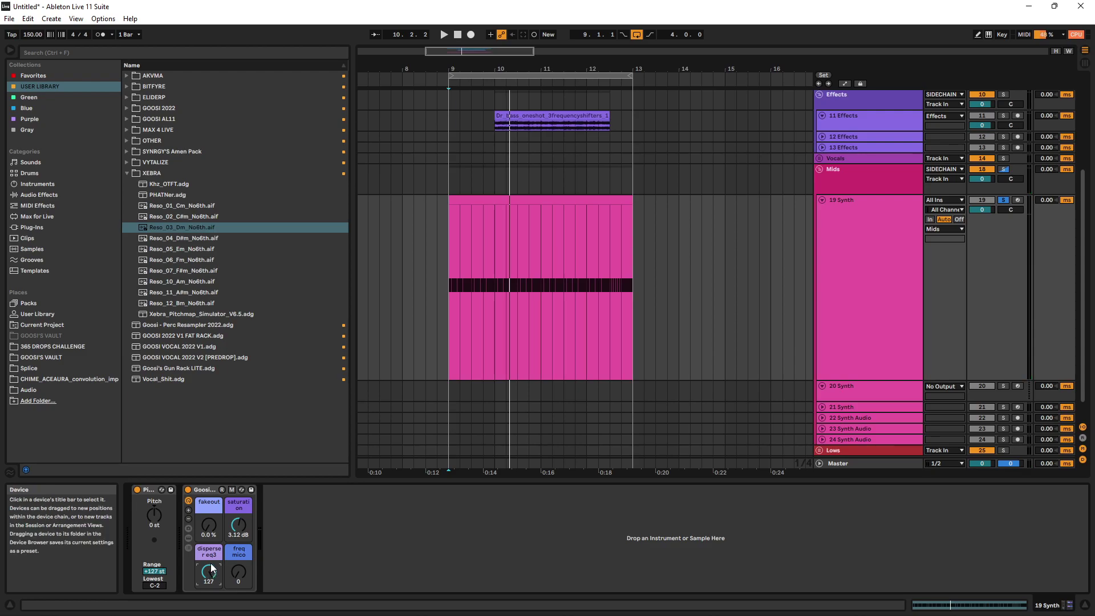
key(space)
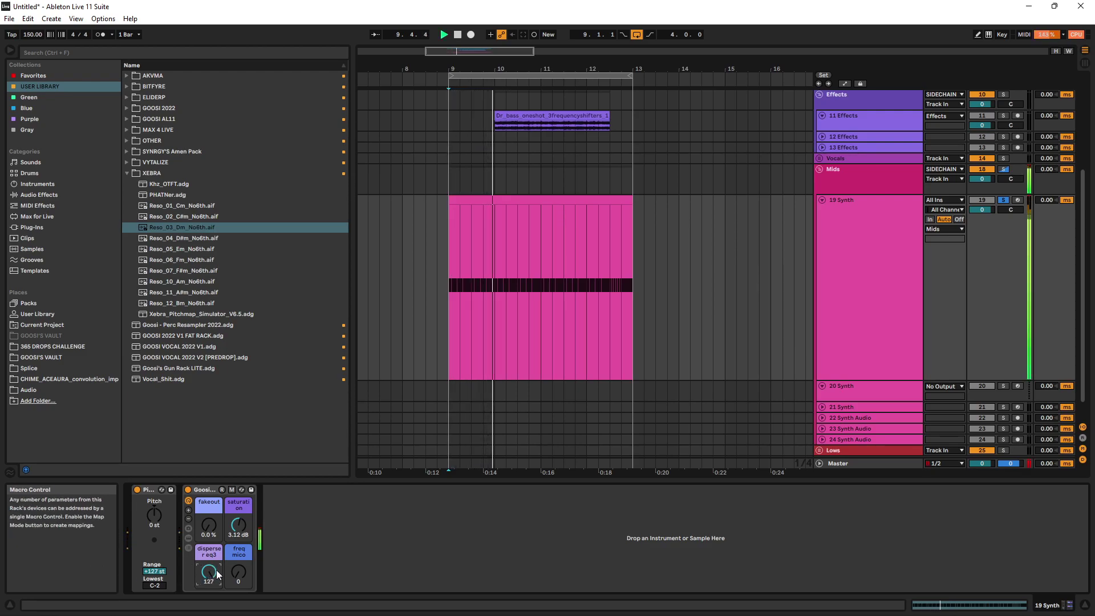
key(space)
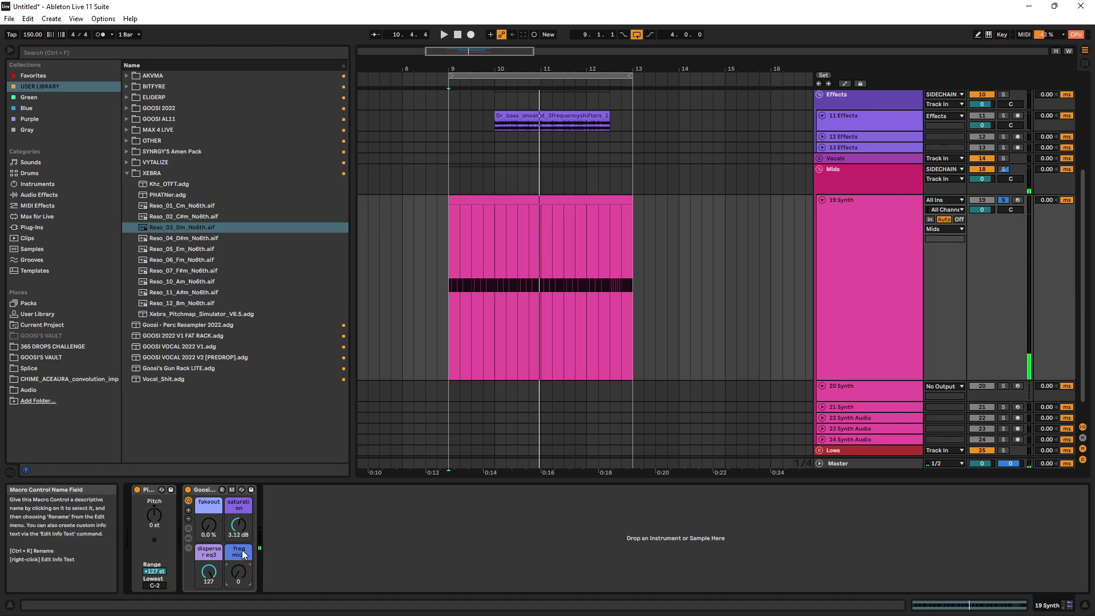
Show the devices inside the 19 Synth rack and open the FIN-MICRO plugin window, placed clear of the clips, during playback
click(189, 537)
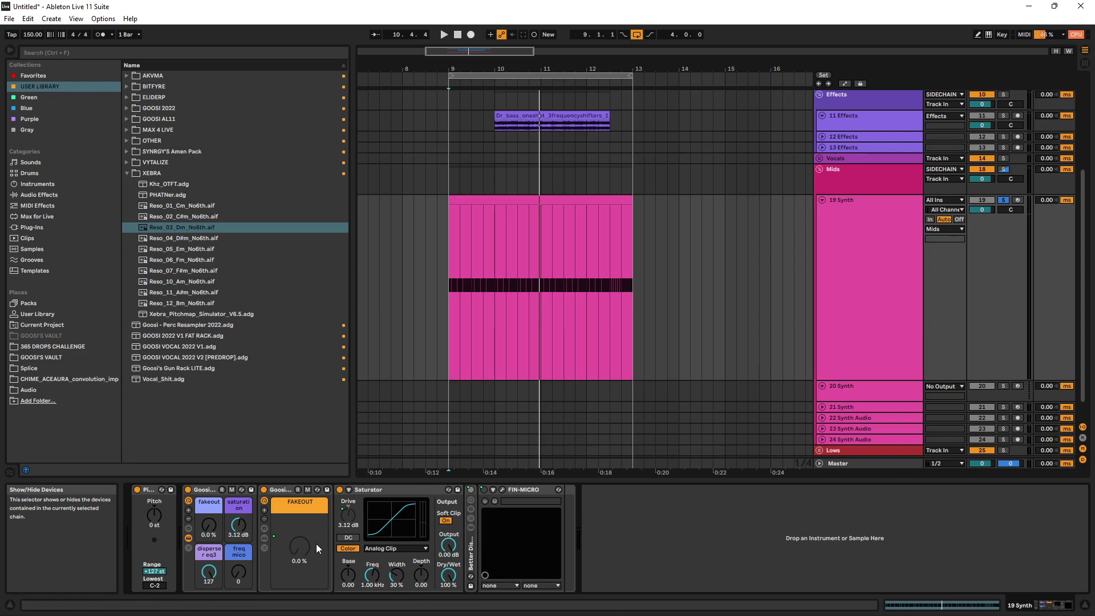
click(501, 489)
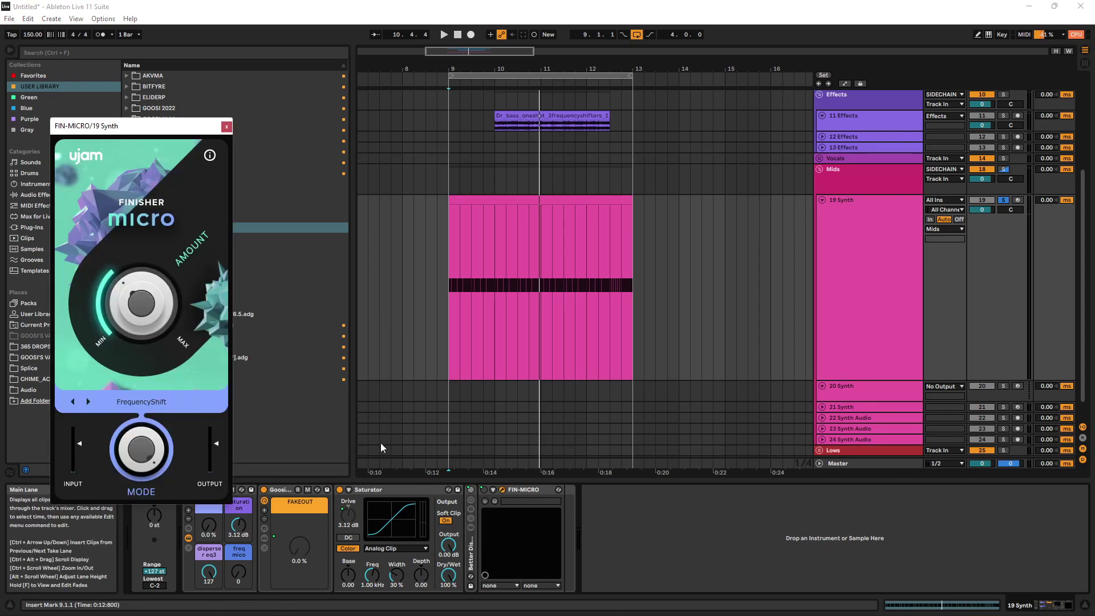
drag(87, 128, 755, 89)
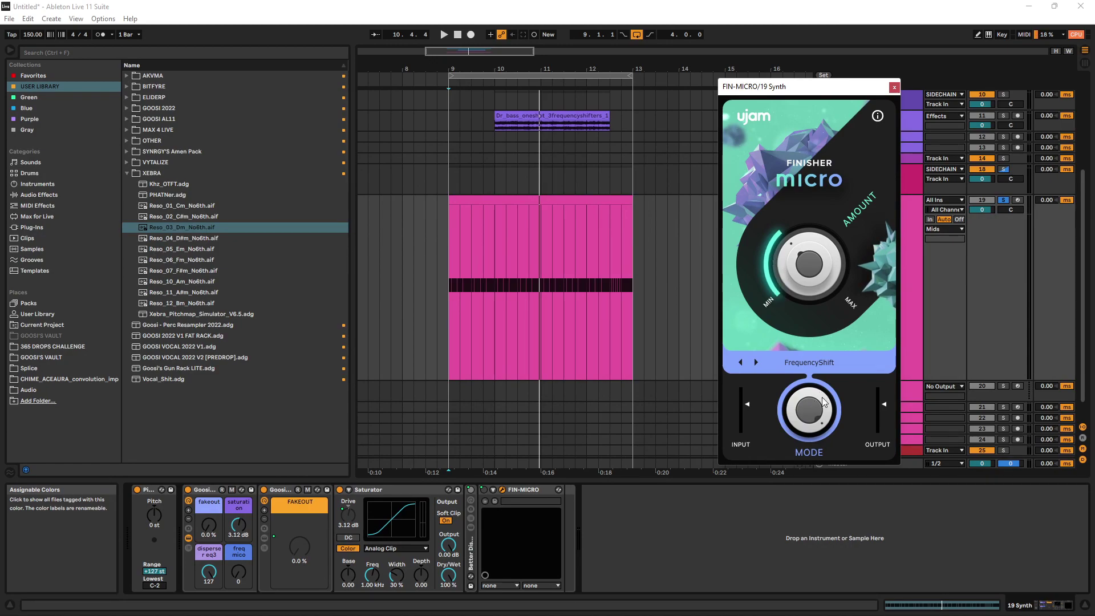
key(space)
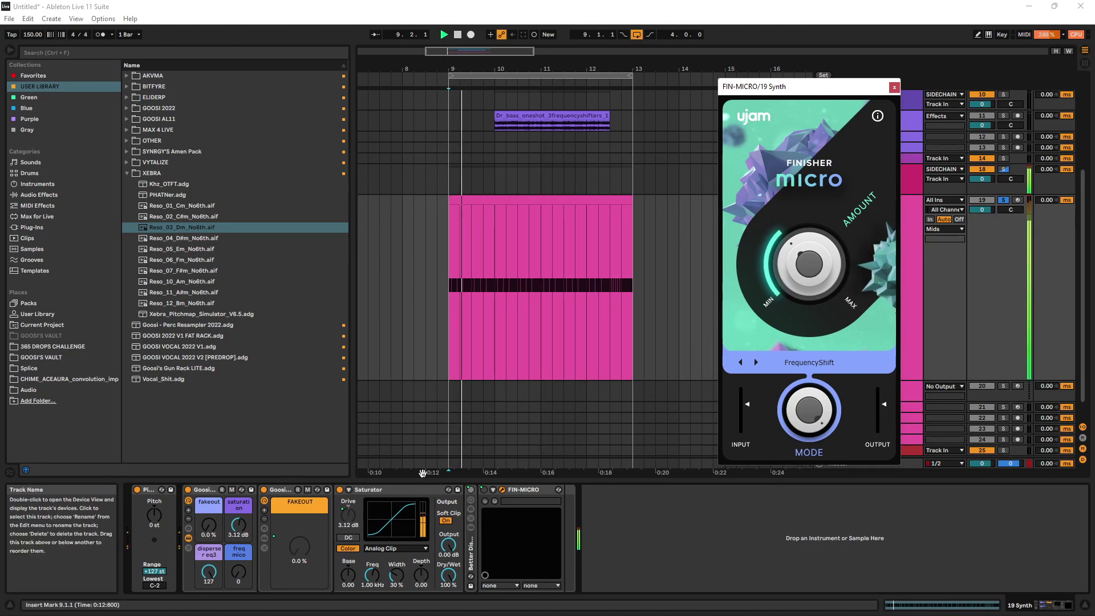
Audition the freq mico macro and return it to 0, close the FIN-MICRO window, and hide the rack's devices
key(space)
key(space)
mouse_move(239, 573)
mouse_down()
mouse_move(239, 489)
mouse_move(240, 576)
mouse_up()
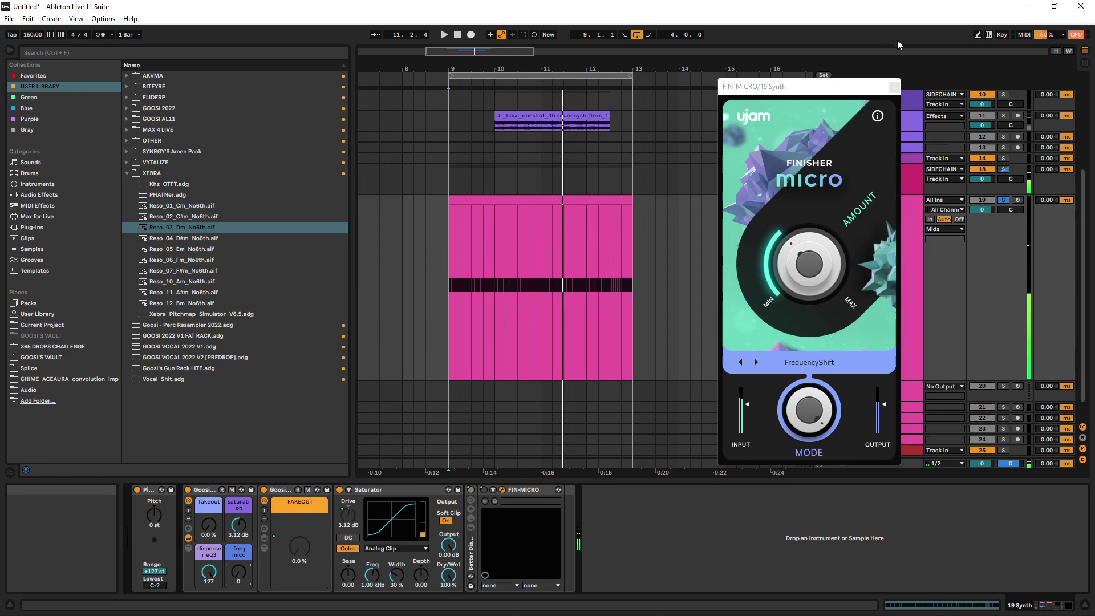
click(894, 87)
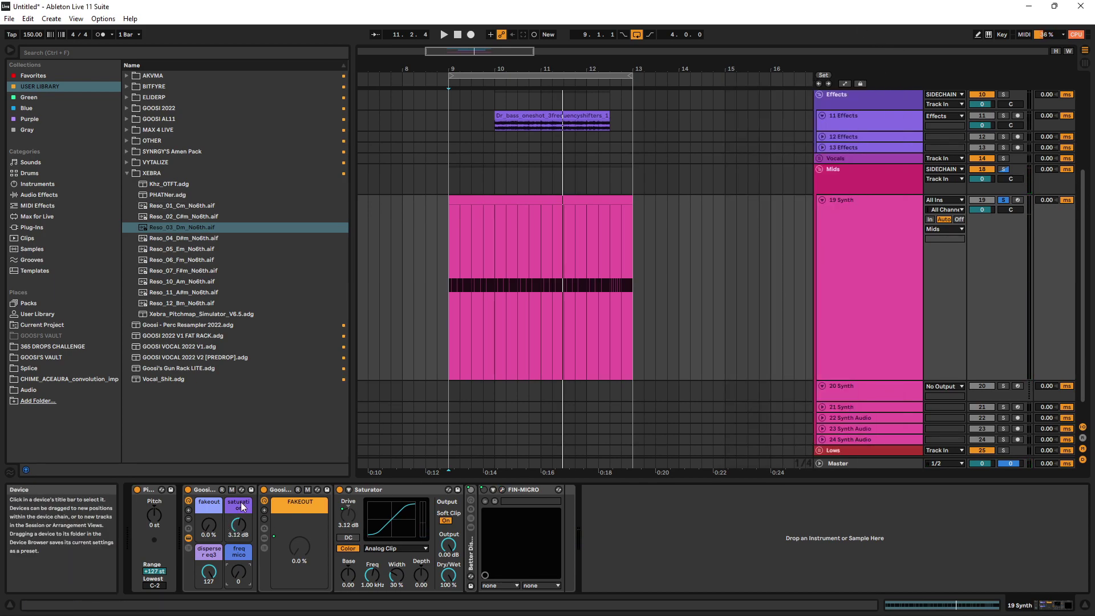
click(189, 538)
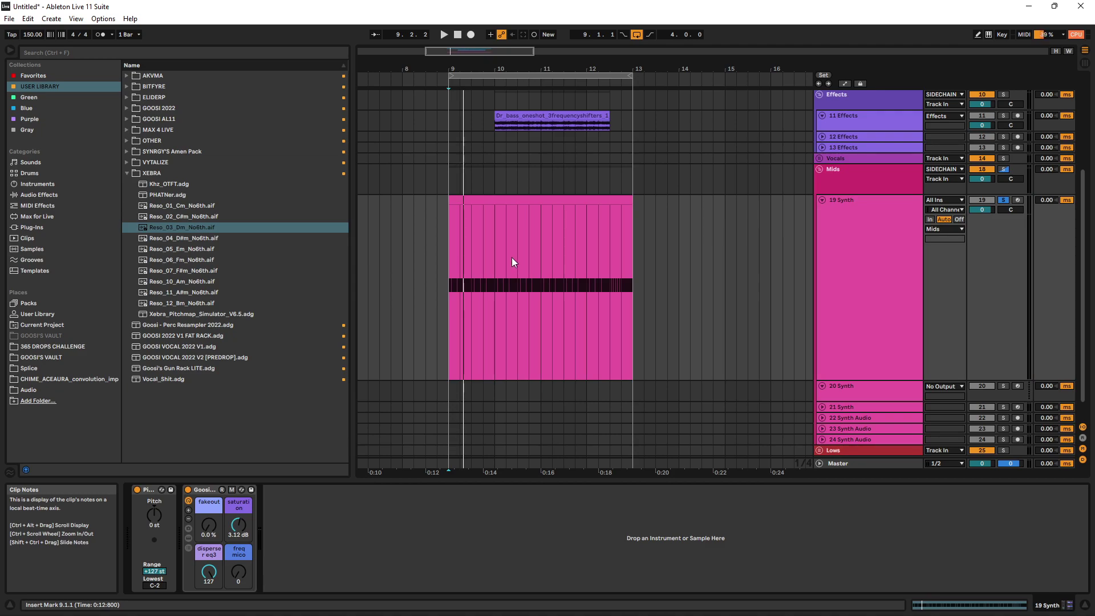
Collapse the XEBRA folder and play the loop with the solo on 19 Synth turned off
click(126, 173)
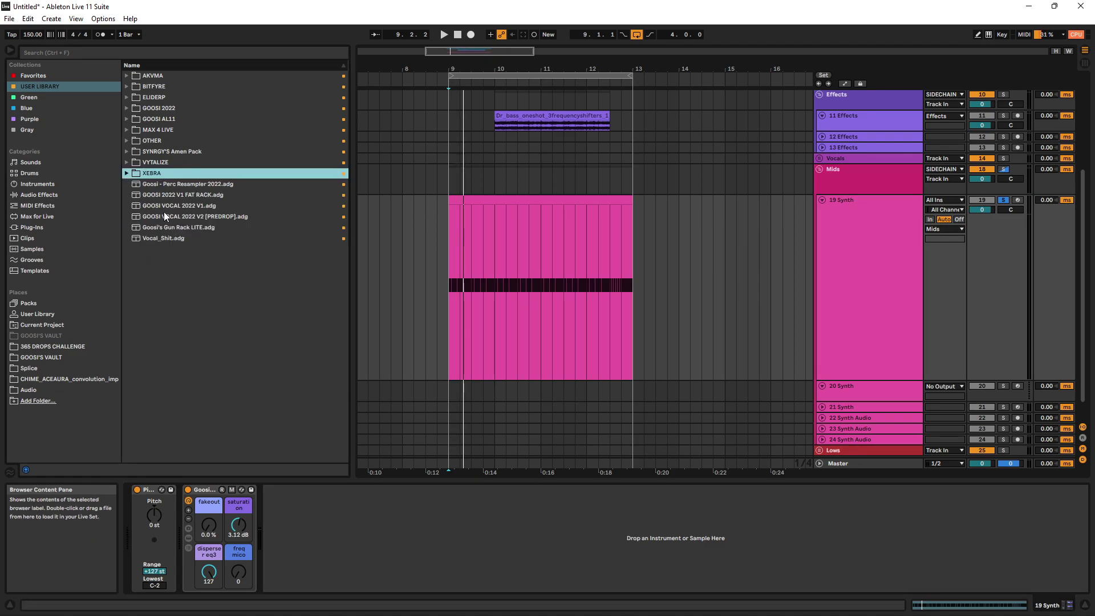
click(424, 533)
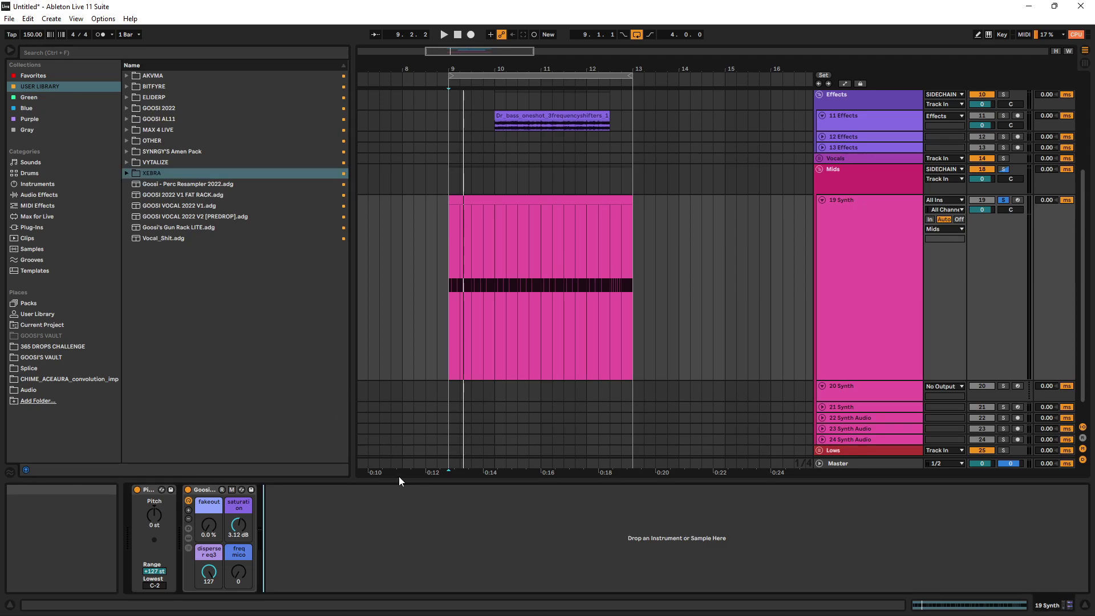
key(space)
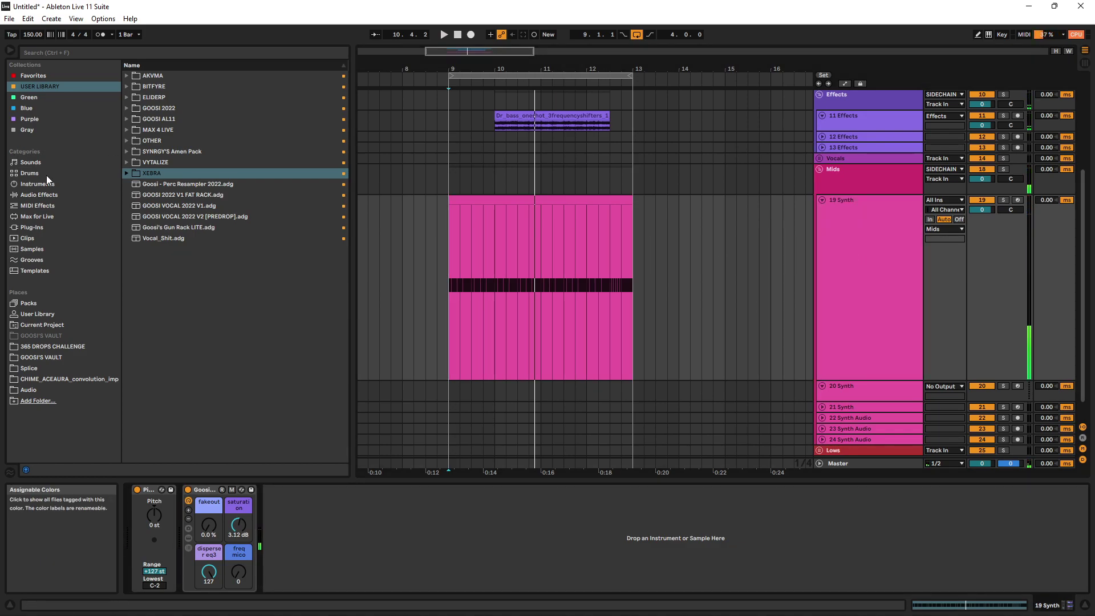
Add the GOOSI COLORS Hybrid Reverb preset after the 19 Synth rack and load Reso_03_Dm_No6th.aif as its impulse response
click(42, 196)
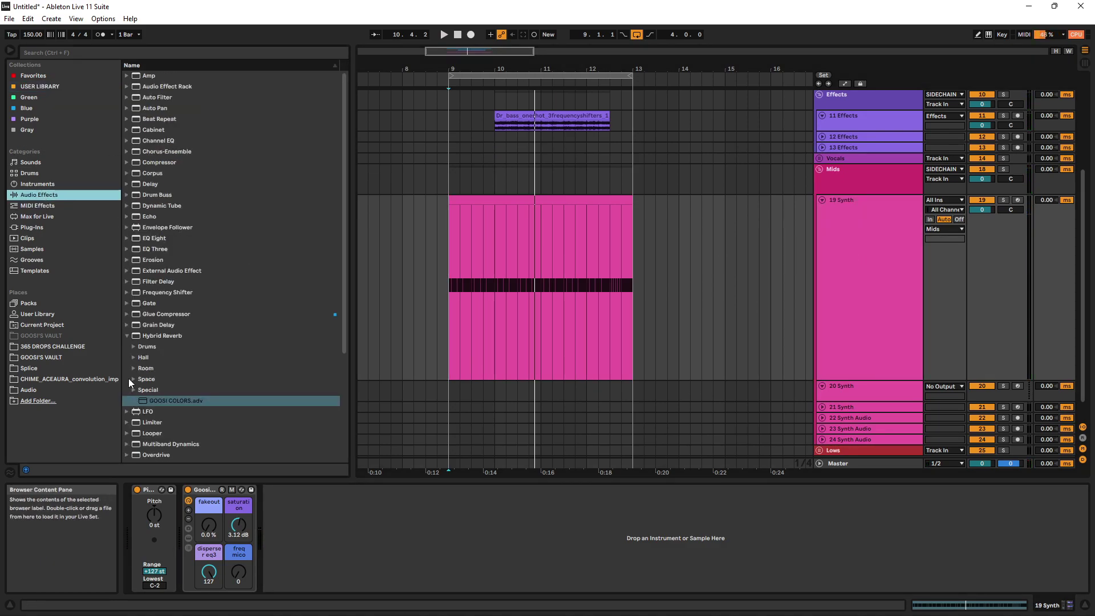
drag(163, 402, 440, 567)
click(40, 86)
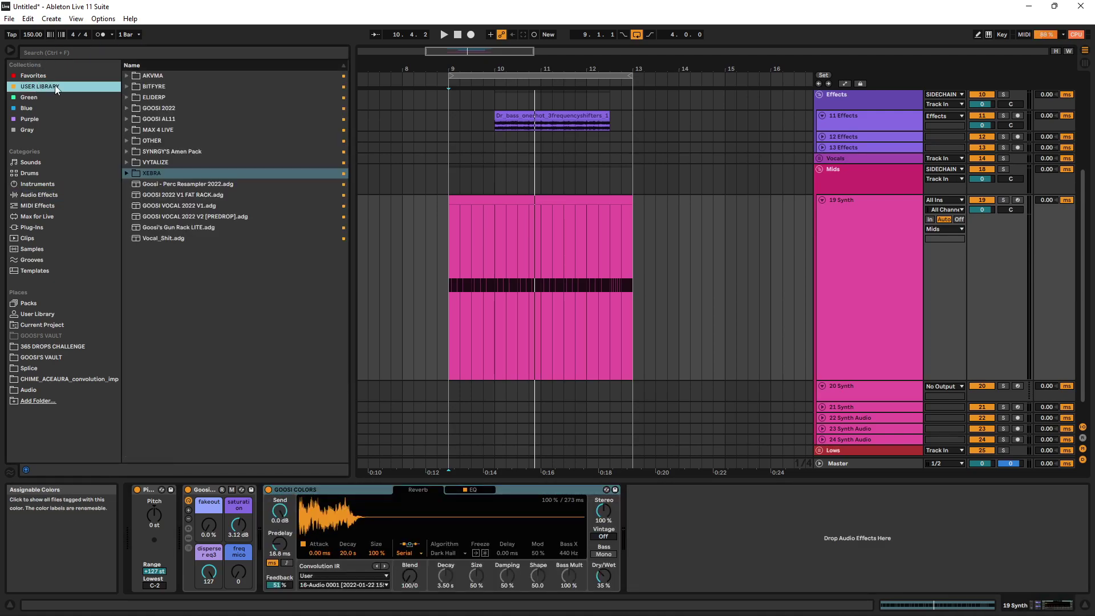
double_click(500, 207)
click(895, 166)
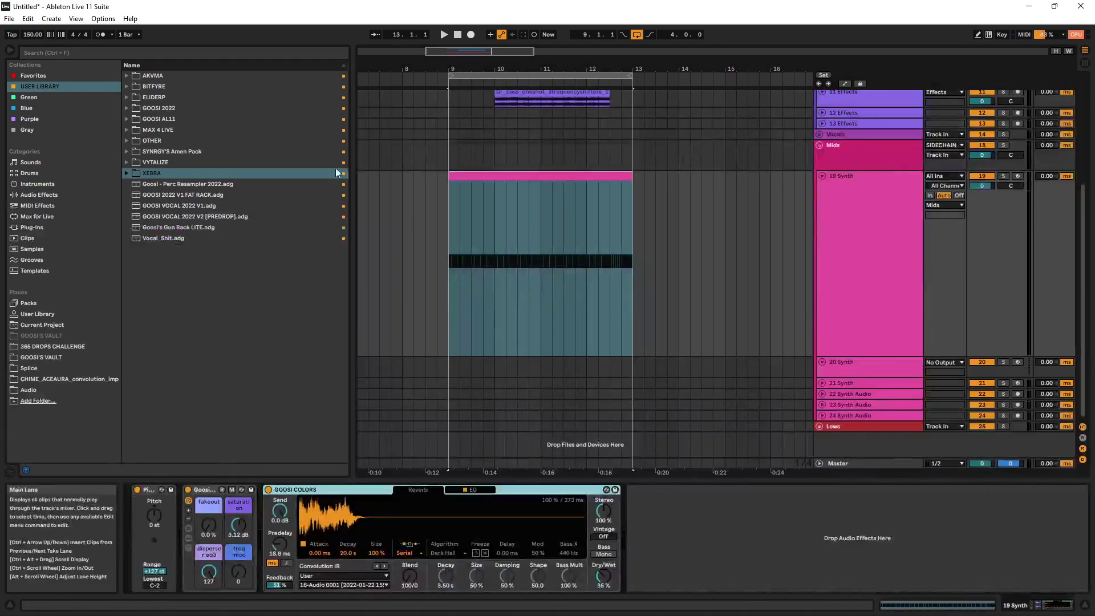
click(127, 173)
drag(187, 229, 470, 531)
Set the reverb's Dry/Wet to 50 % during playback, inspect its EQ, and solo 19 Synth to hear the effect
key(space)
drag(603, 576, 604, 568)
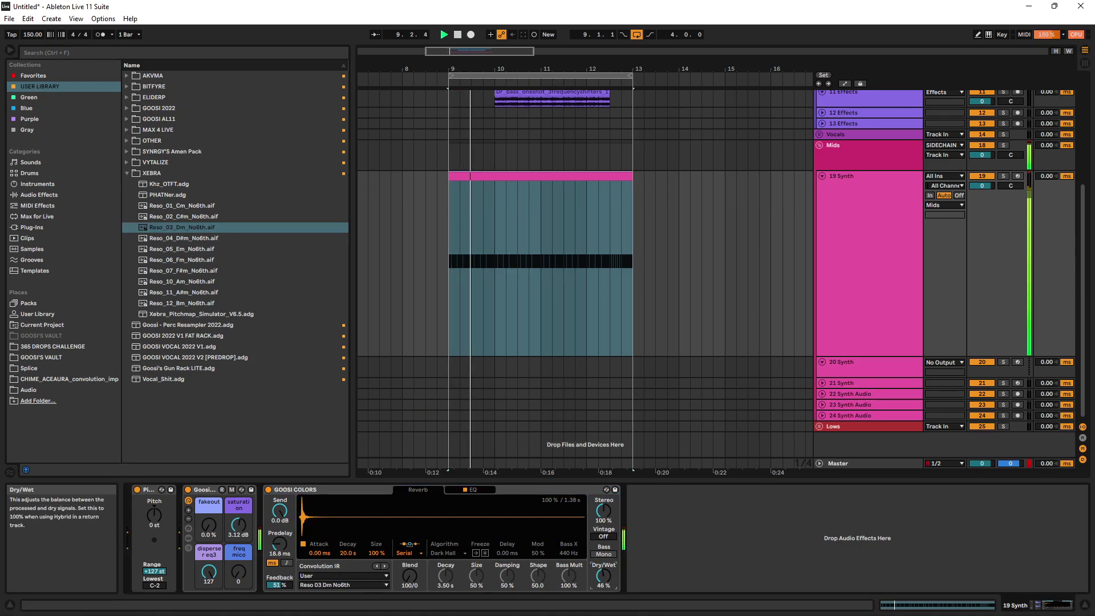
click(489, 490)
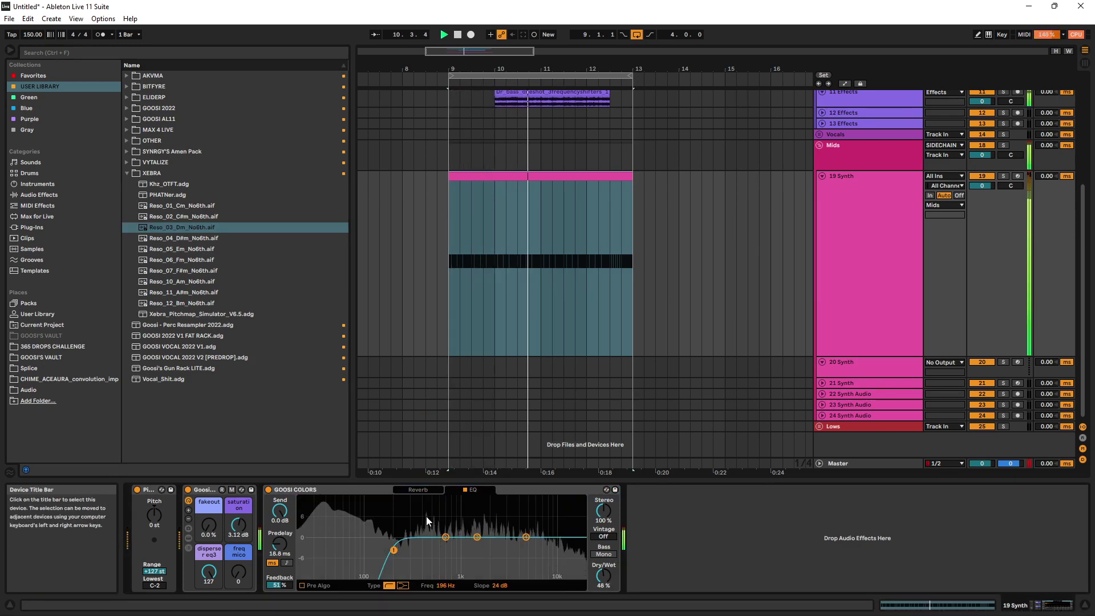
click(422, 490)
drag(604, 581, 604, 579)
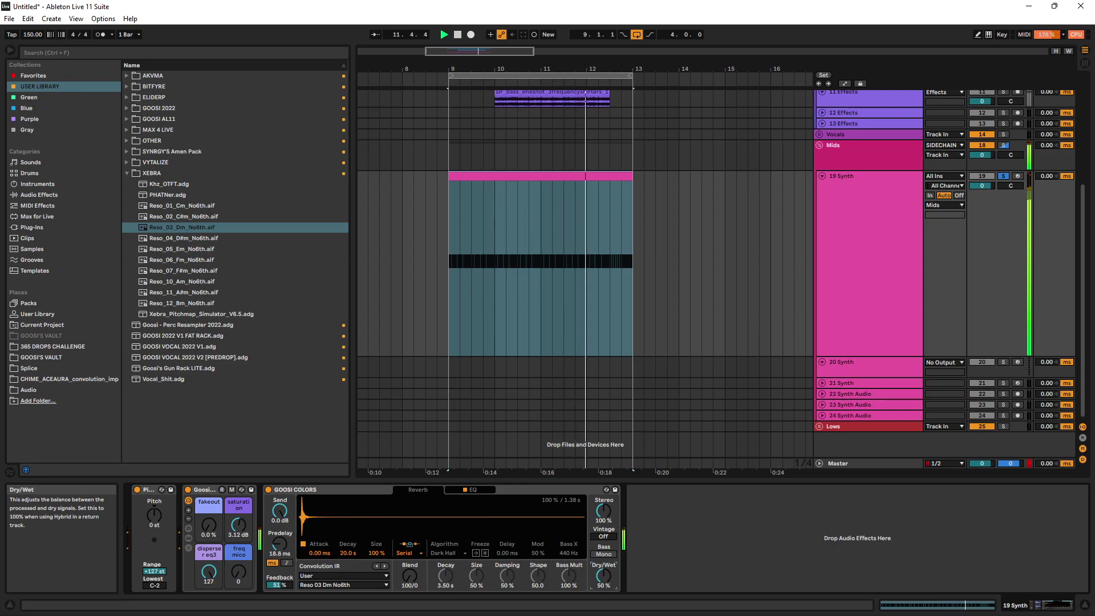
click(286, 491)
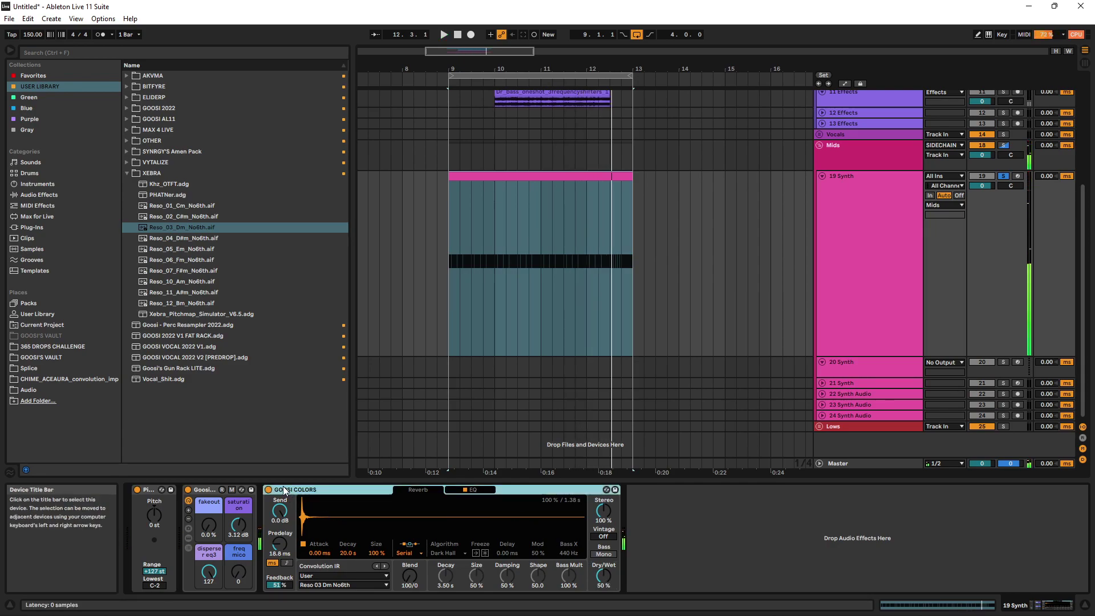
Turn off and delete the GOOSI COLORS reverb on 19 Synth, and play the loop without it
key(0)
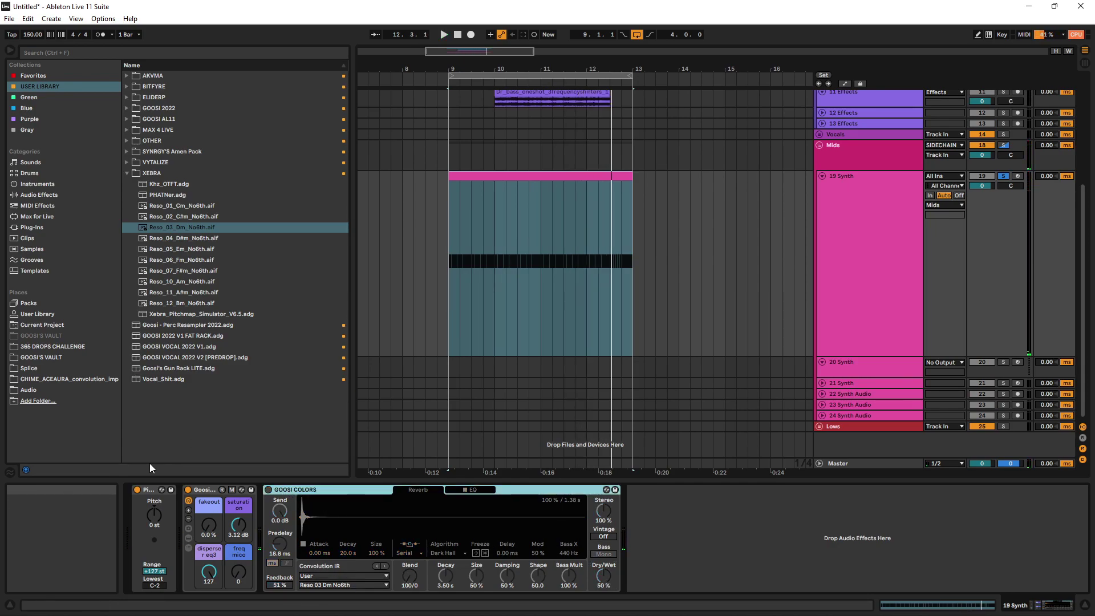
key(Delete)
key(space)
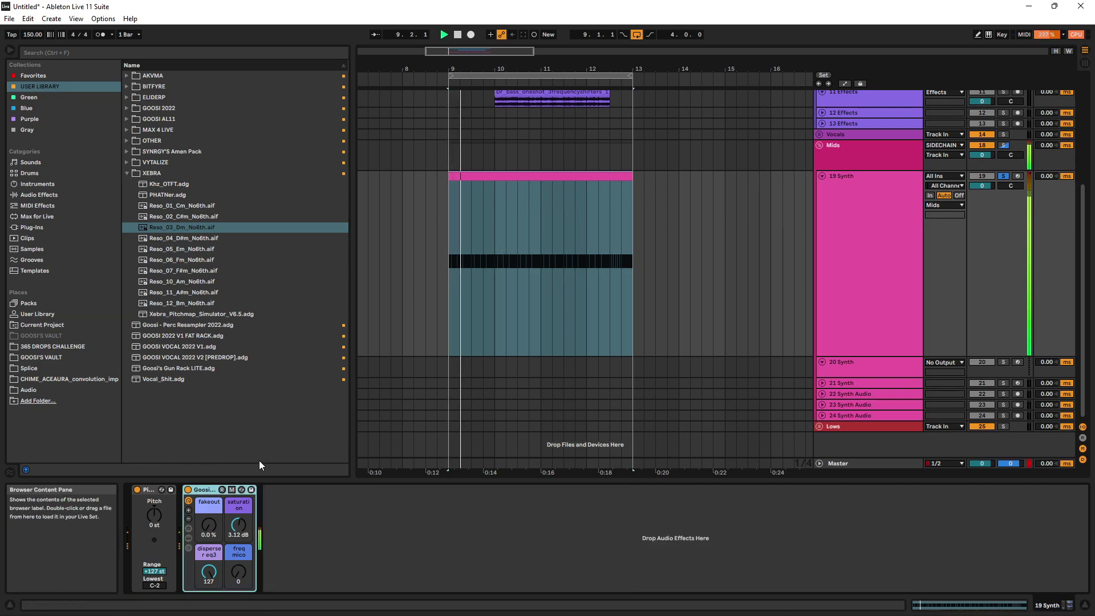
Show the devices and chain list of Goosi's Gun Rack LITE and the chain list of the nested Perc Resampler 2022 rack
click(188, 537)
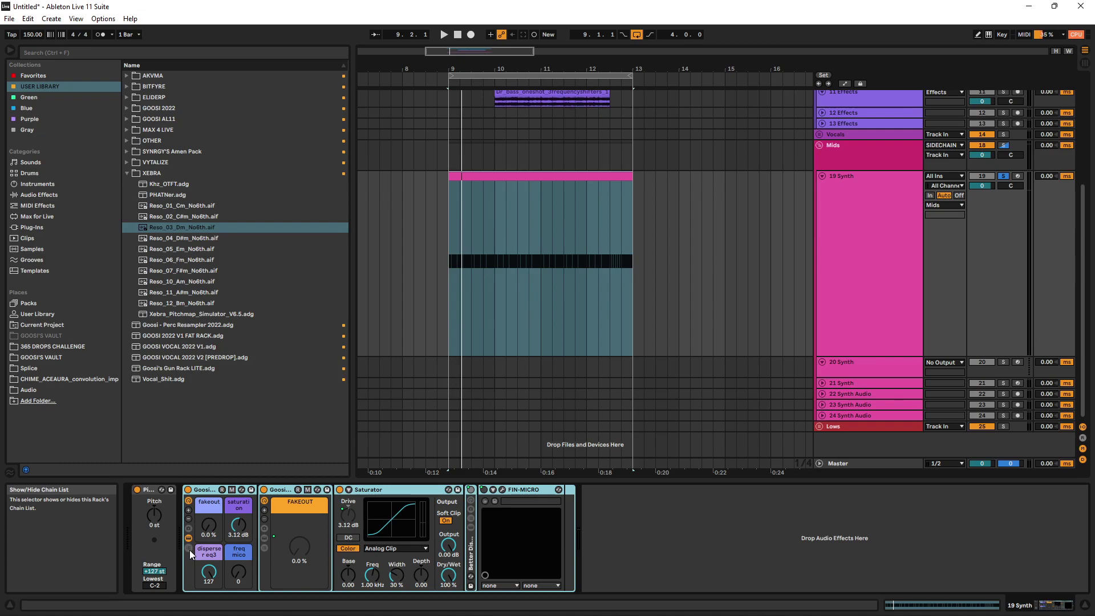
click(189, 548)
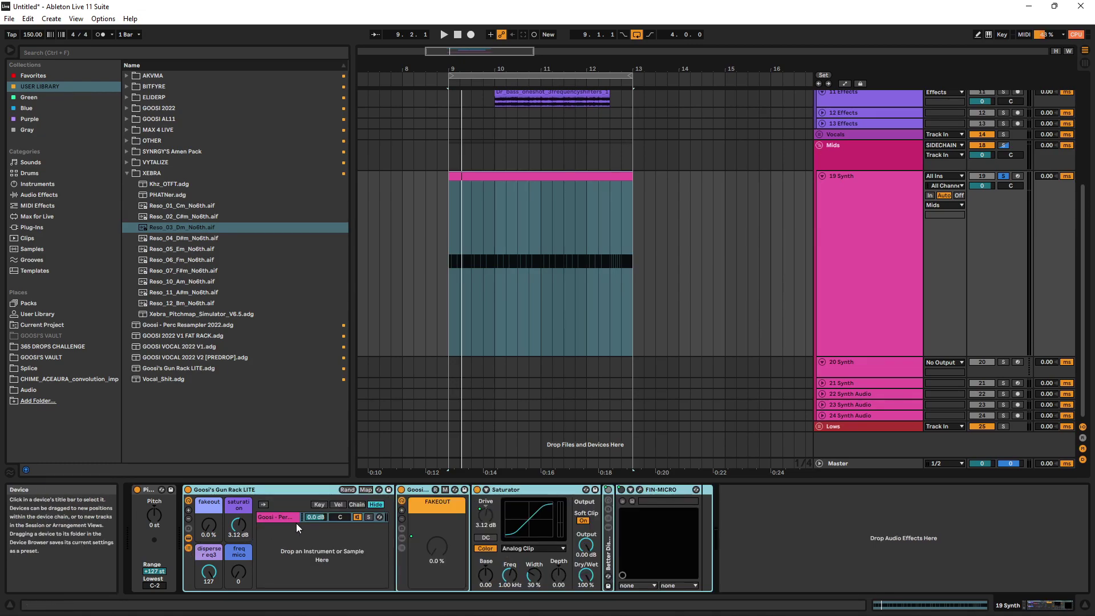
click(400, 535)
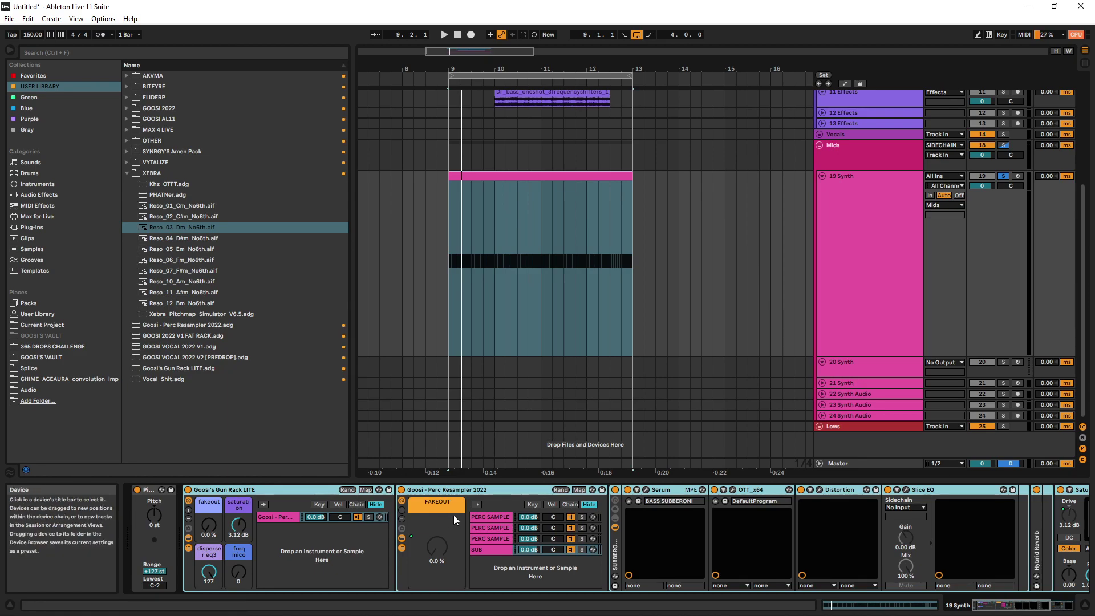
Inspect the samples in the PERC SAMPLE chains, return to the first chain and play the loop briefly
click(479, 517)
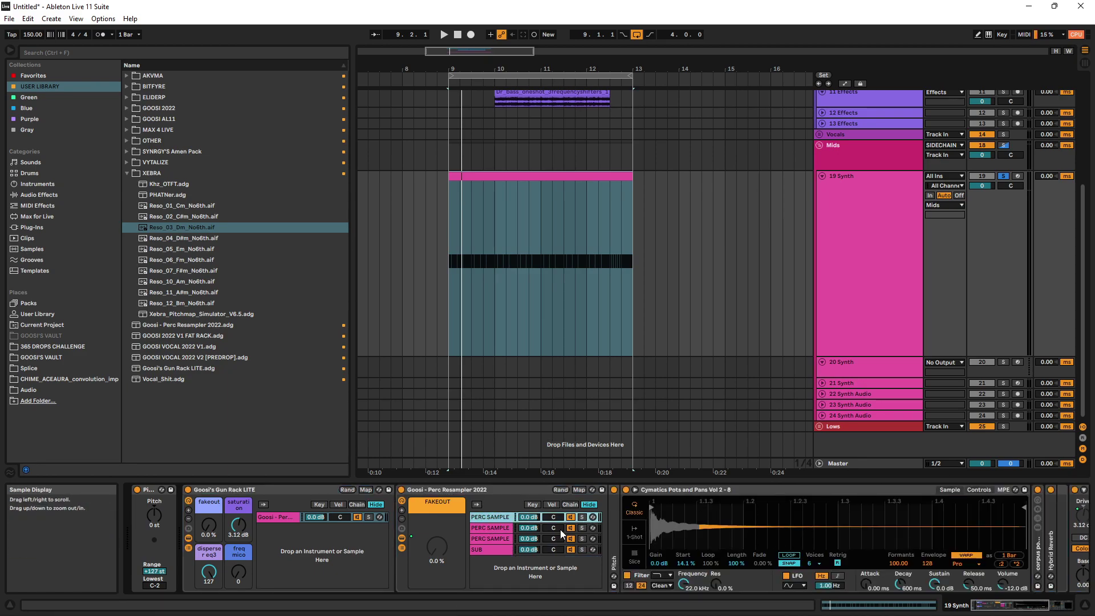
click(488, 528)
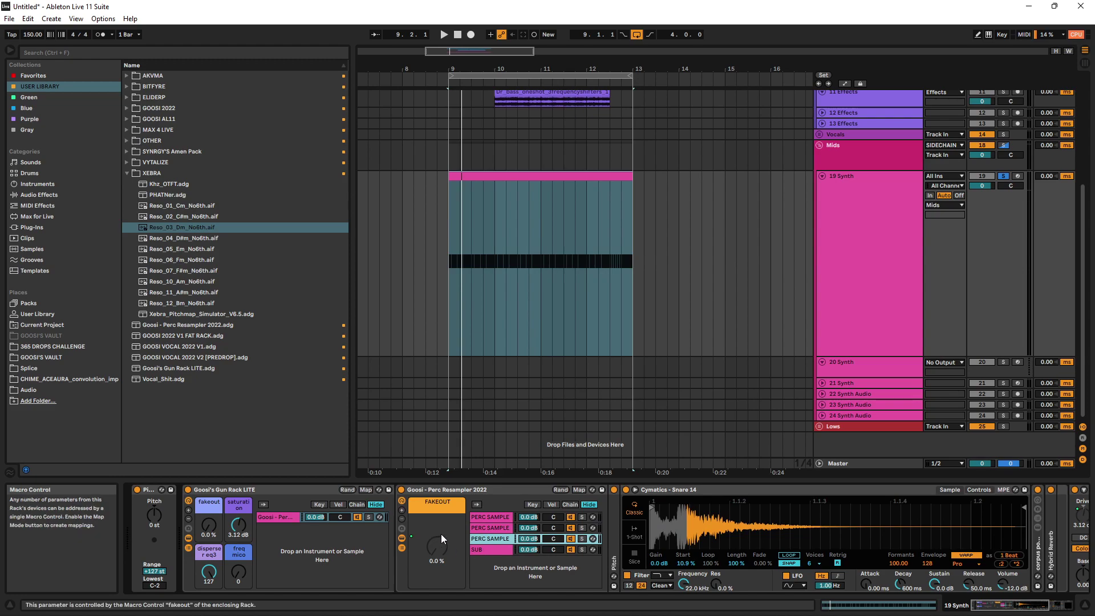
click(496, 518)
key(space)
key(space)
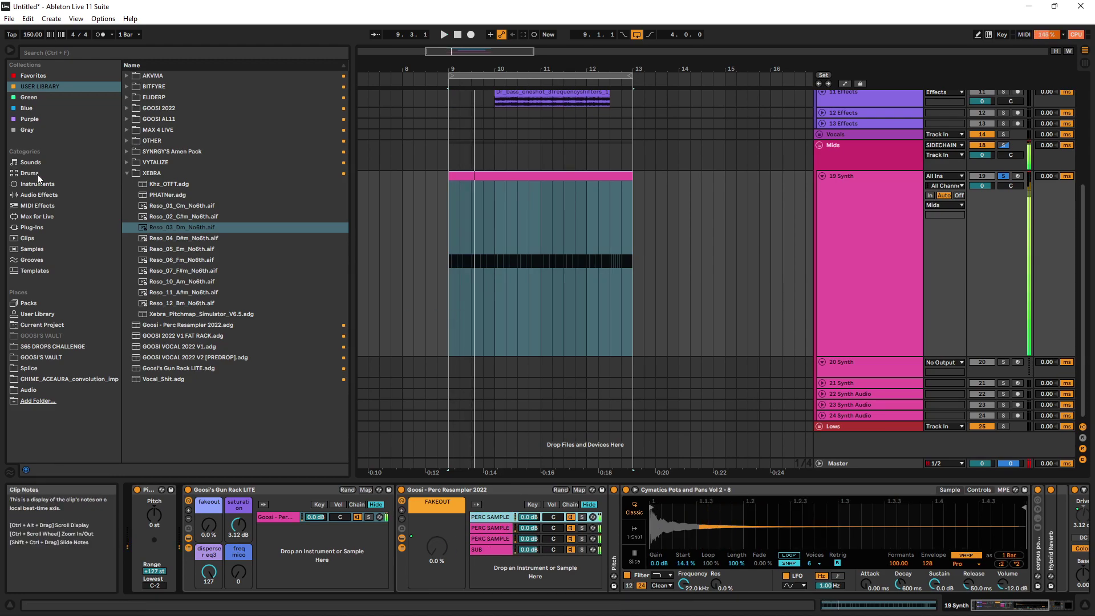
Browse to GOOSI'S VAULT, collapse the Dr. Lobster sample pack folder, and play the loop briefly
click(30, 173)
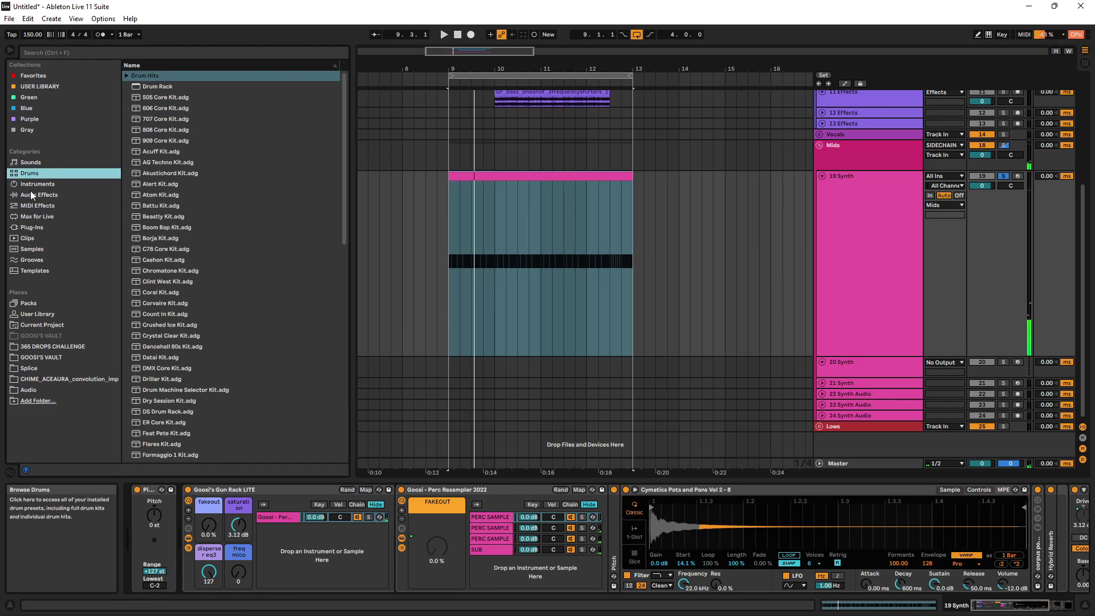
click(43, 357)
scroll(231, 228, down, 5)
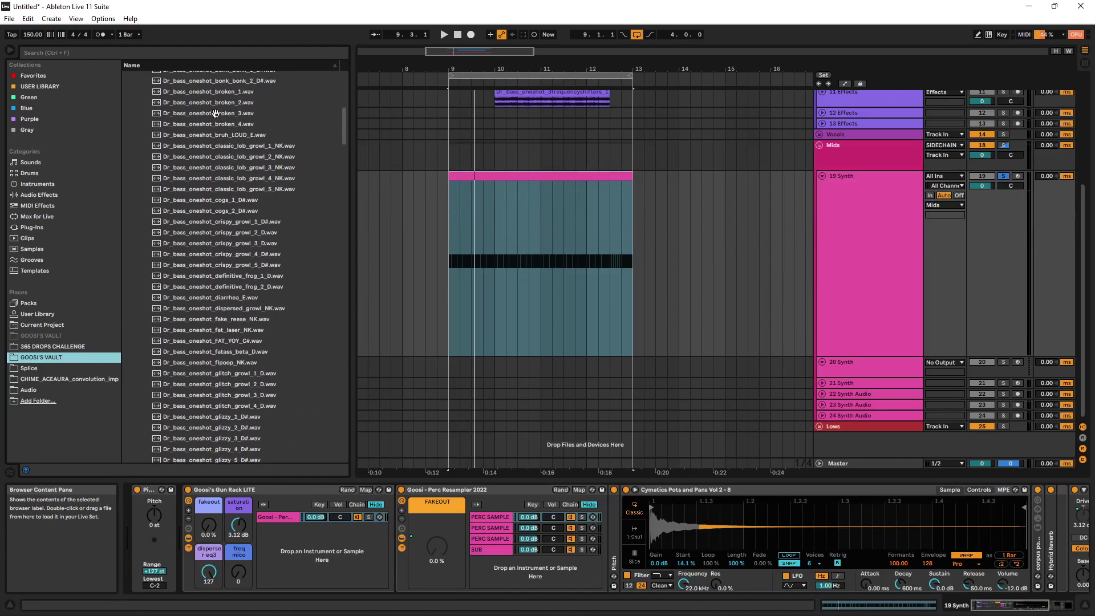
scroll(228, 216, up, 15)
click(127, 237)
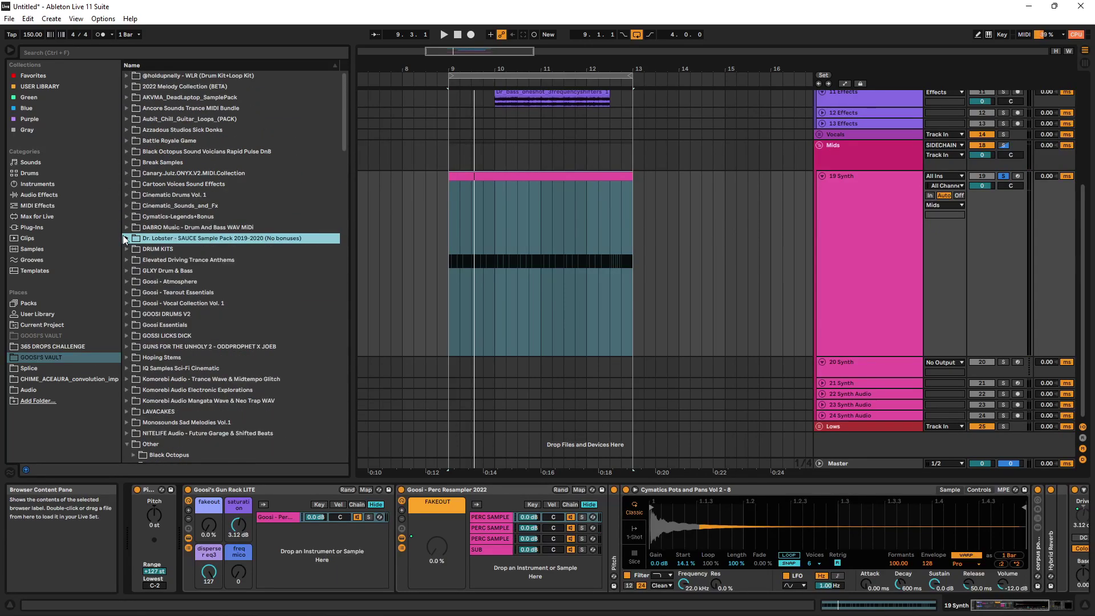
scroll(328, 241, down, 9)
key(space)
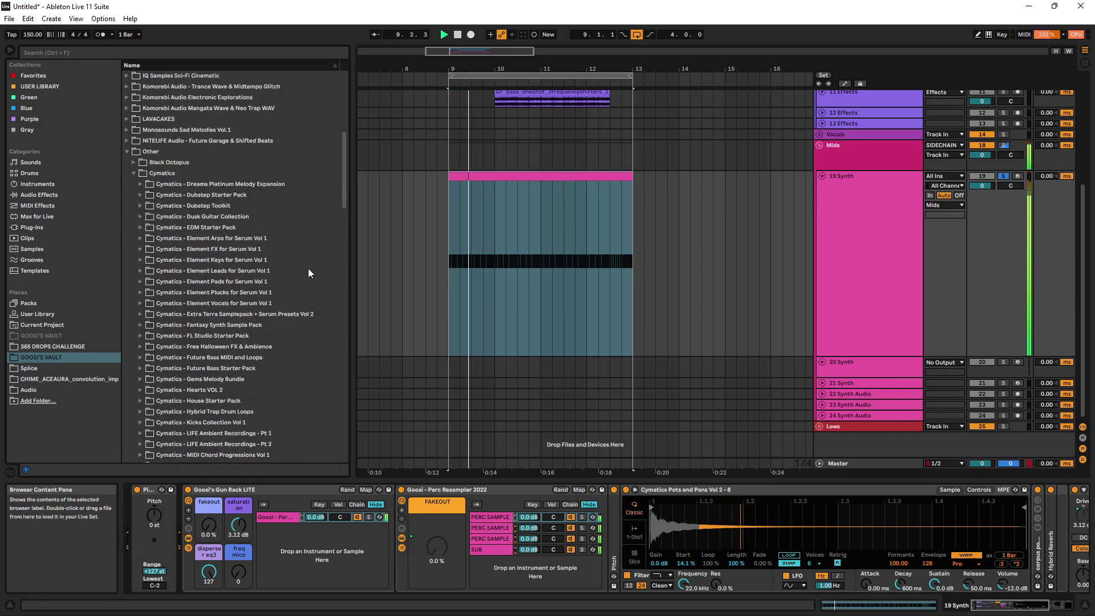
key(space)
Open the Snares folder in the one-shot drums of Cymatics - EDM Starter Pack
scroll(218, 232, down, 3)
double_click(191, 146)
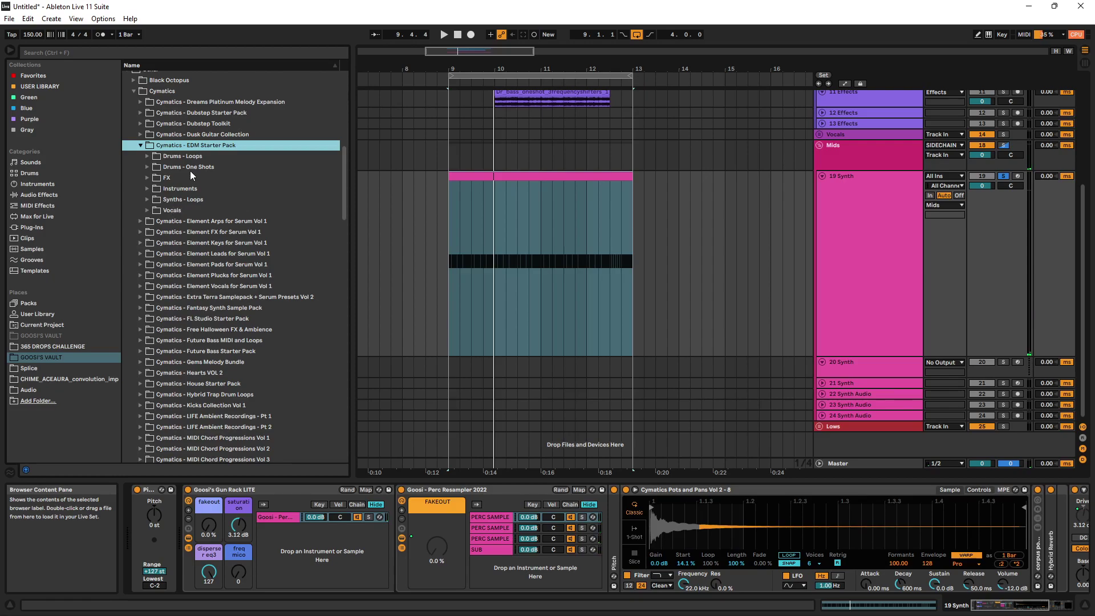
double_click(190, 167)
double_click(176, 222)
Preview several snares, load Cymatics - Titan Snare 3 - C.wav into the first PERC SAMPLE chain, and solo that chain during playback
click(197, 256)
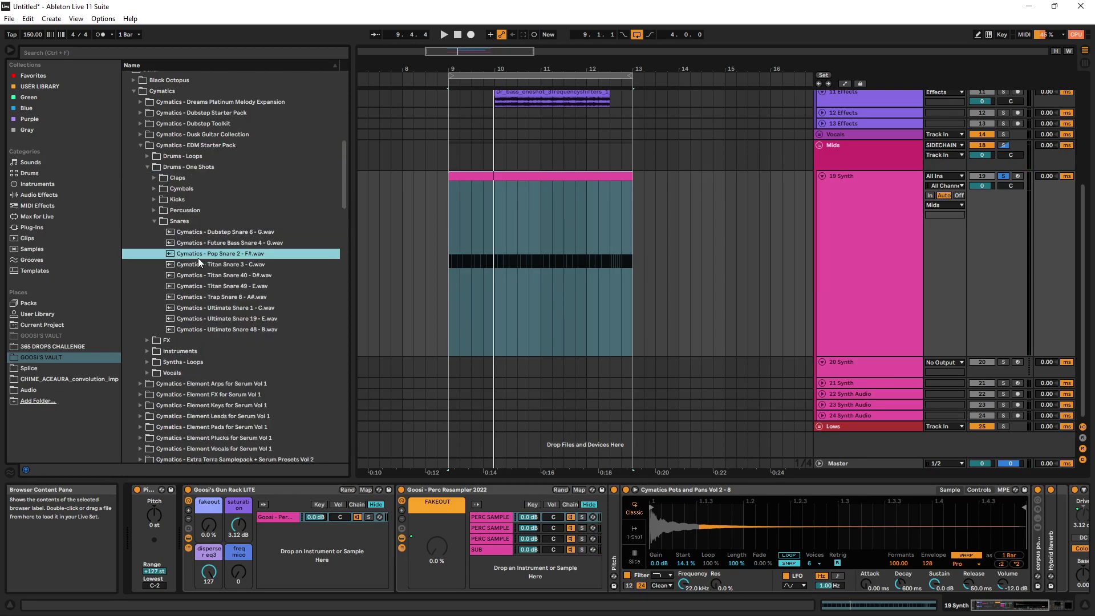
click(178, 276)
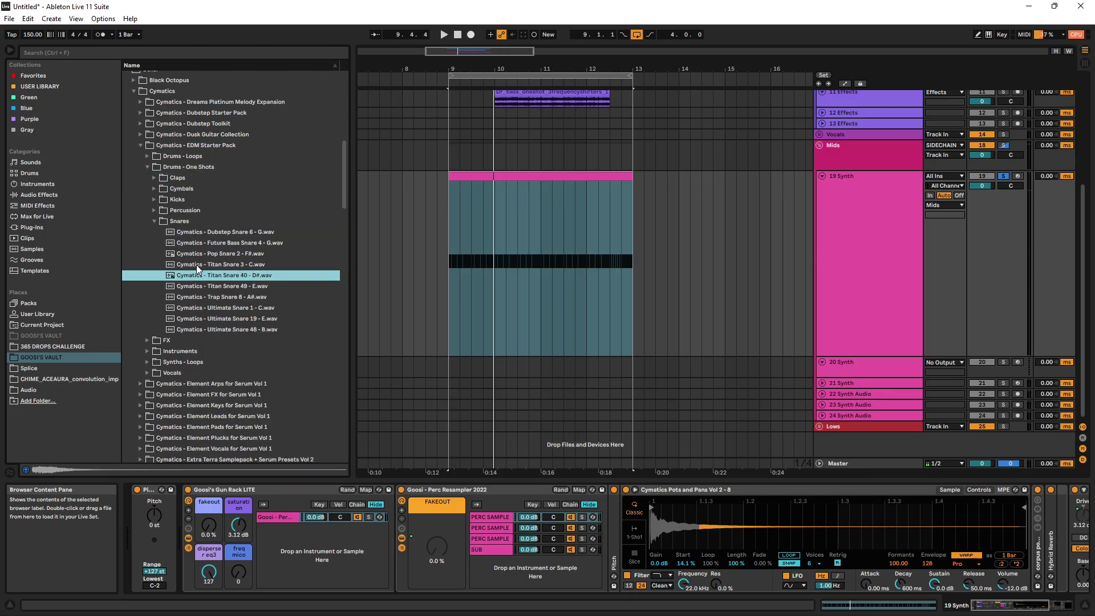
click(196, 265)
drag(765, 509, 765, 509)
key(space)
click(581, 518)
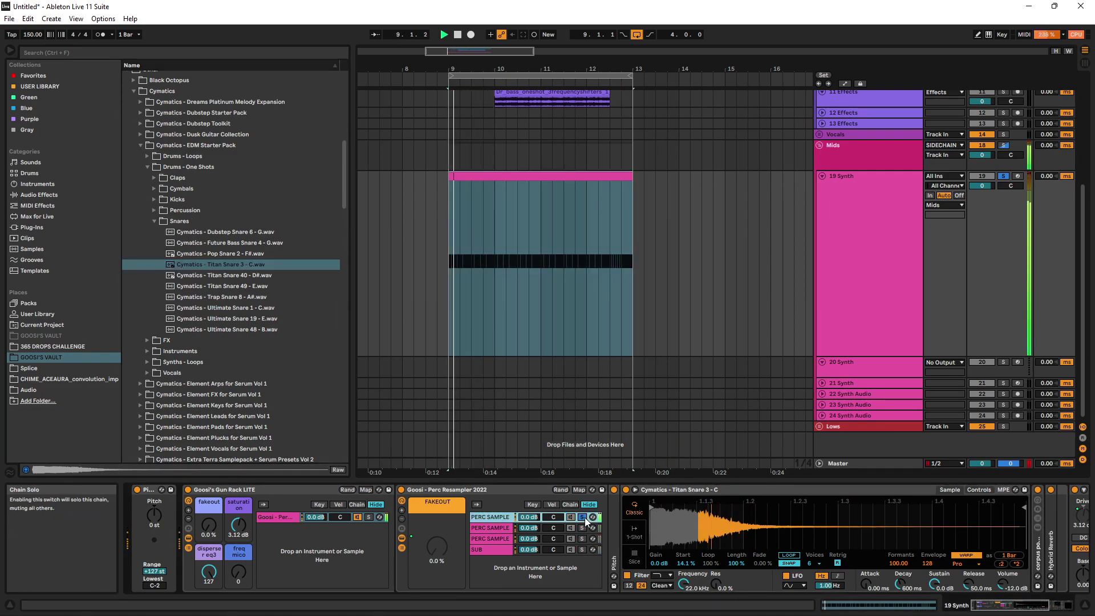
Preview more snares, replace the first chain's sample with Cymatics - Trap Snare 8 - A#.wav, and play the loop with the chain unsoloed
click(258, 266)
click(252, 287)
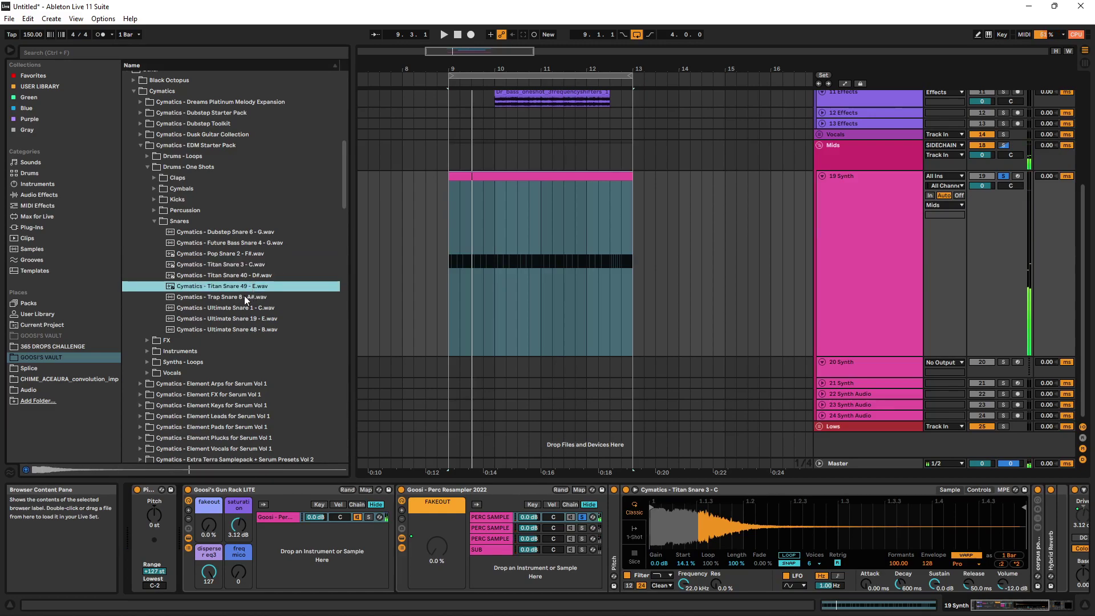
click(245, 295)
drag(238, 303, 723, 529)
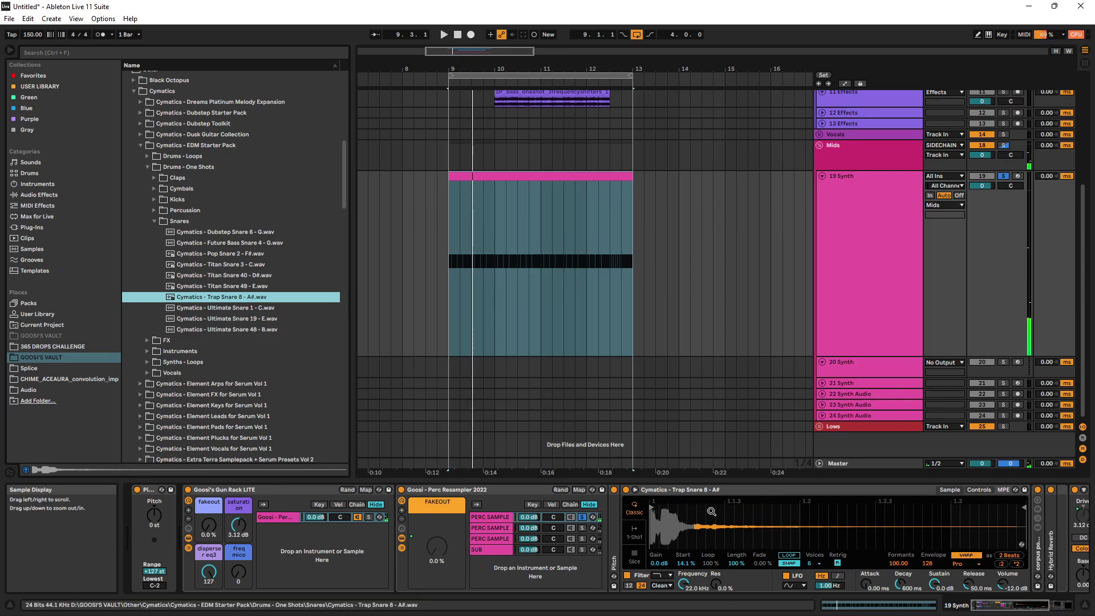
click(583, 518)
key(space)
Preview the three Ultimate Snares, Dubstep Snare 6 and Future Bass Snare 4
click(248, 308)
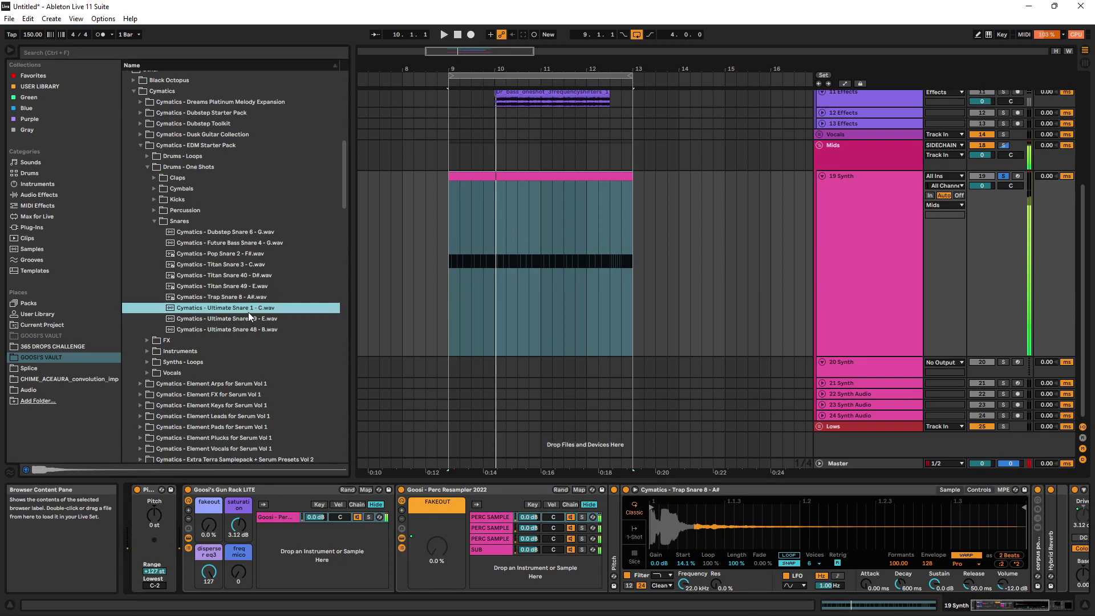
click(245, 317)
click(241, 328)
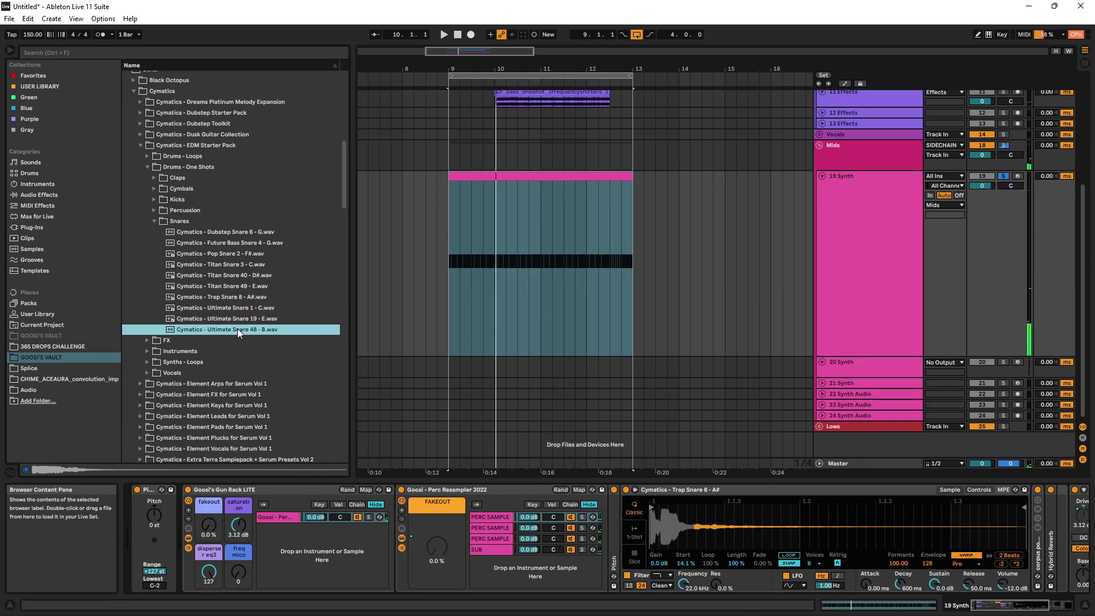
click(251, 233)
click(214, 243)
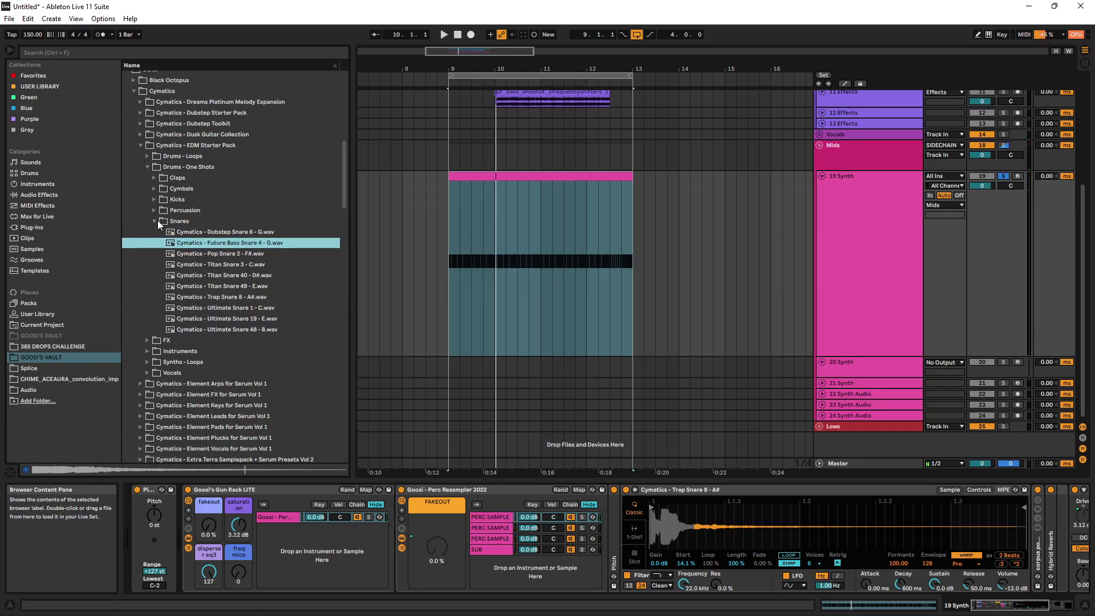
Preview one-shots in the Percussion folder, load Cymatics - Grime Perc 25.wav into the first PERC SAMPLE chain, and solo that chain during playback
click(157, 220)
click(153, 212)
click(186, 241)
click(190, 264)
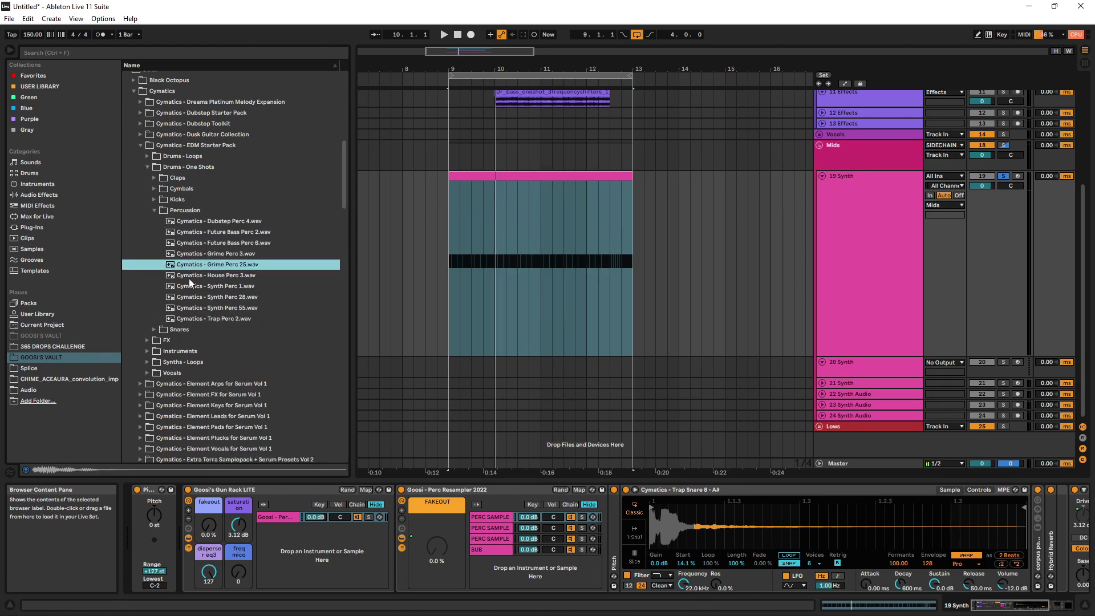
click(193, 276)
click(203, 269)
drag(203, 268, 707, 539)
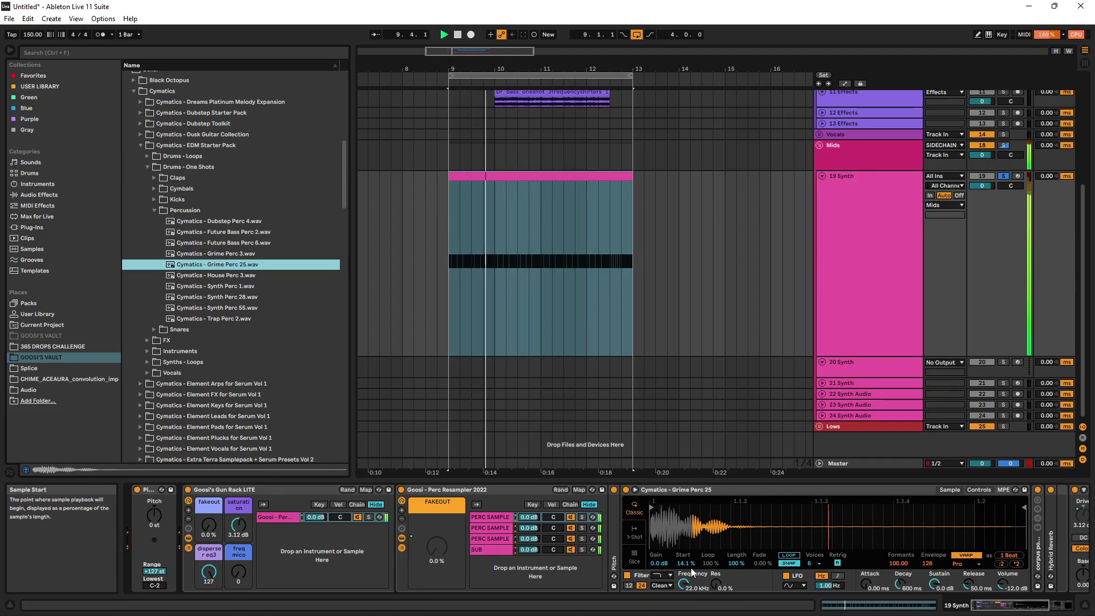
click(582, 517)
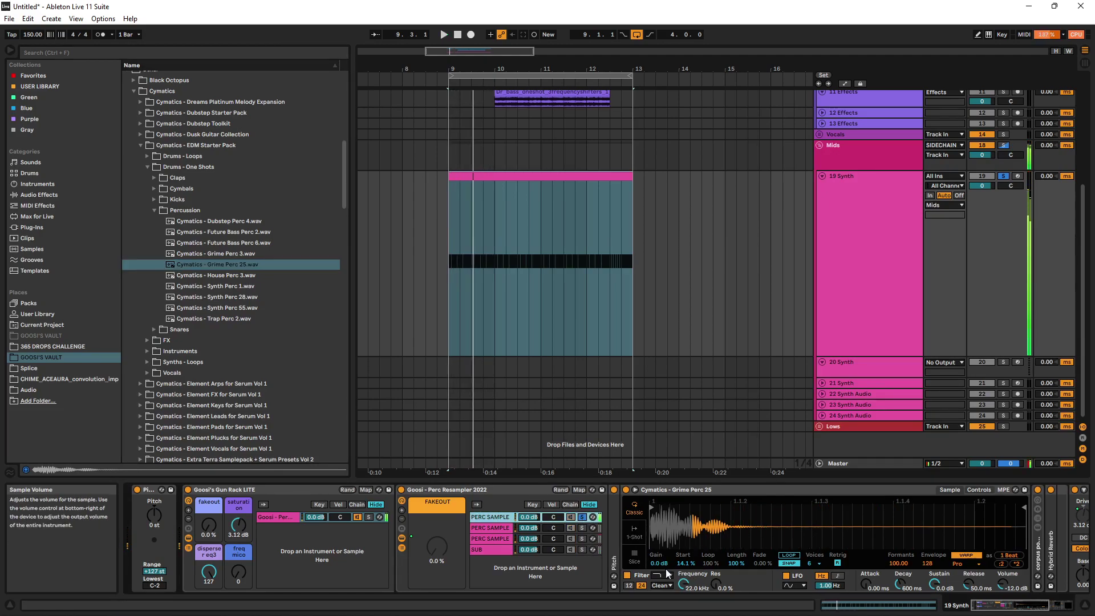
Reset the Grime Perc 25 sample start to 0 % and compare playback with the first chain unsoloed and soloed, leaving it soloed
key(space)
key(Delete)
key(space)
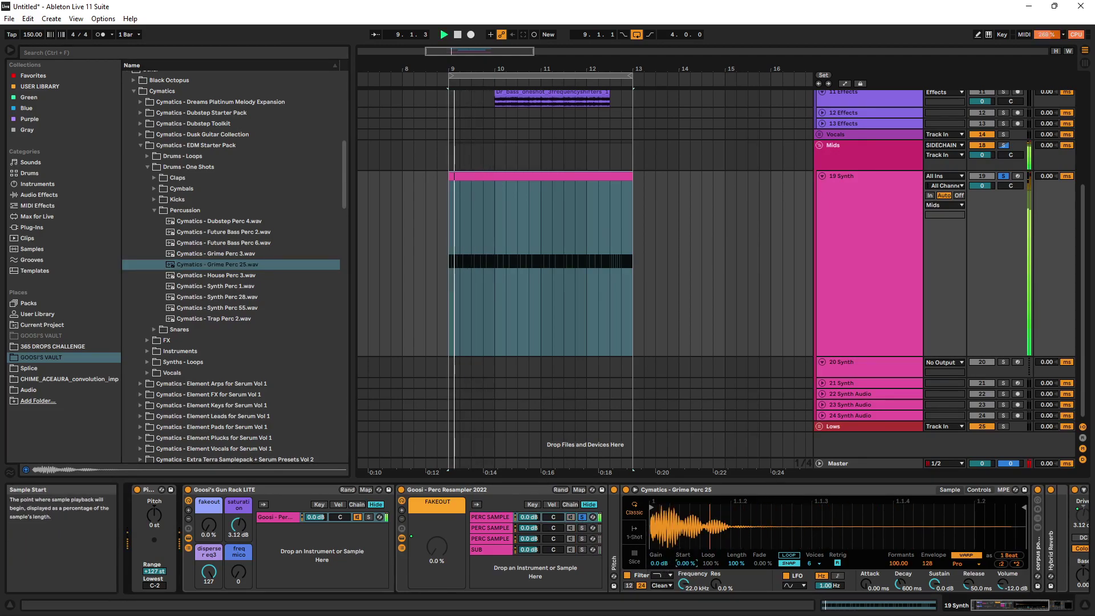
click(582, 517)
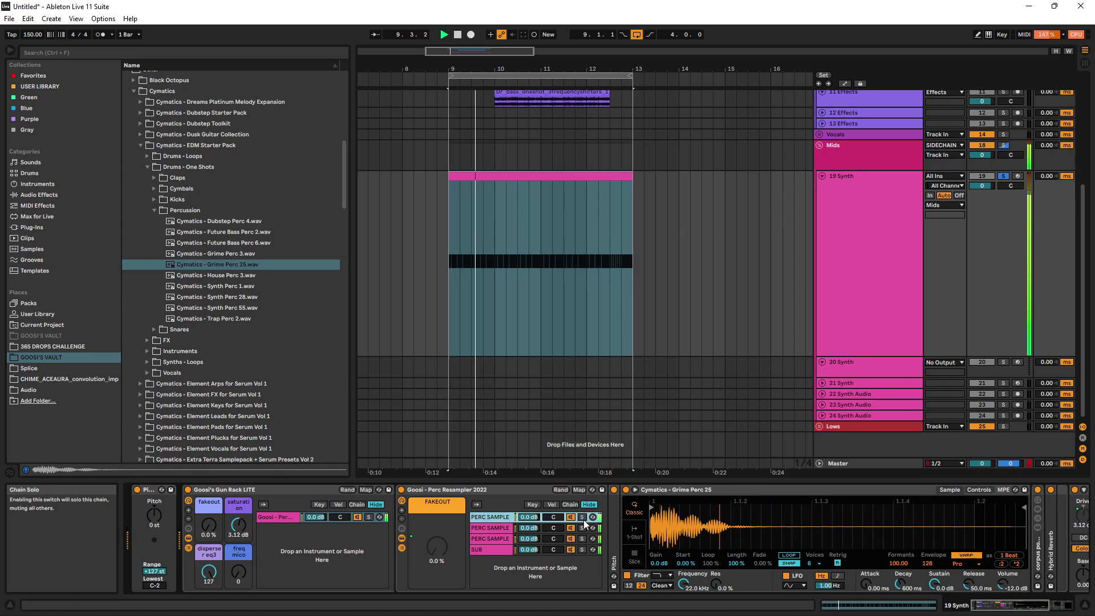
click(582, 517)
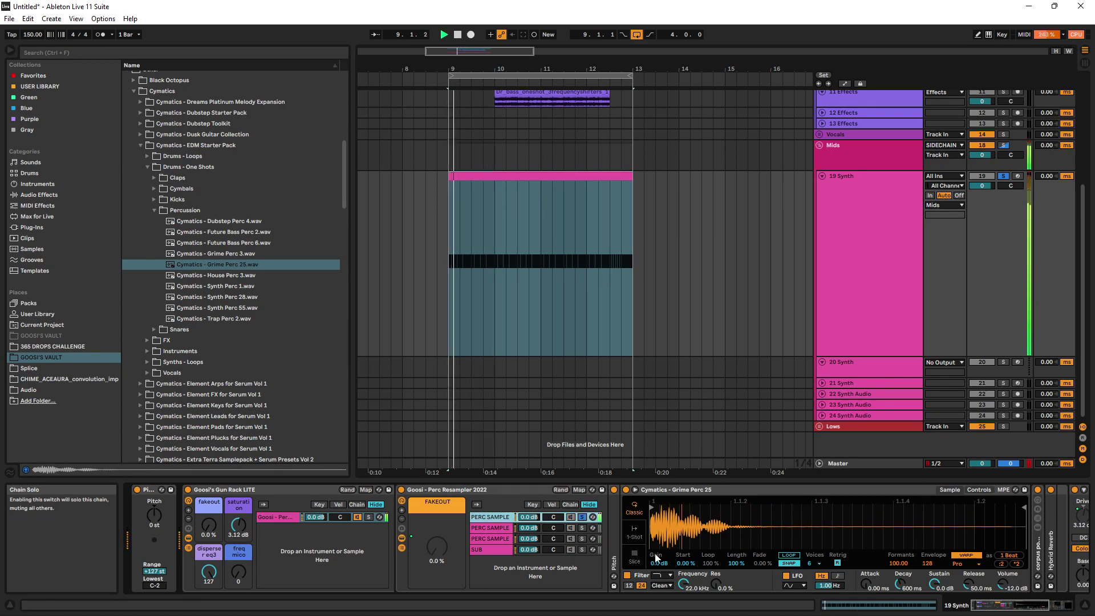
Collapse the EDM Starter Pack and open the Snares one-shots folder of Cymatics - Dubstep Toolkit
click(165, 210)
click(184, 124)
click(189, 145)
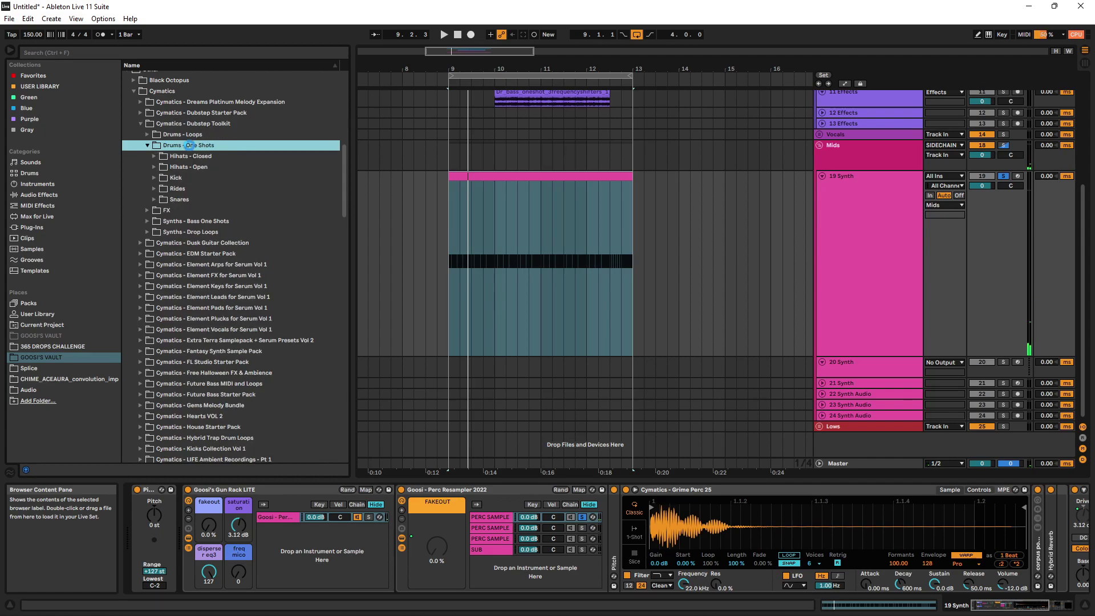
click(172, 199)
Preview the Dubstep Toolkit snares, including numbers 3, 4, 5, 7, 9, 2 and 1
click(180, 232)
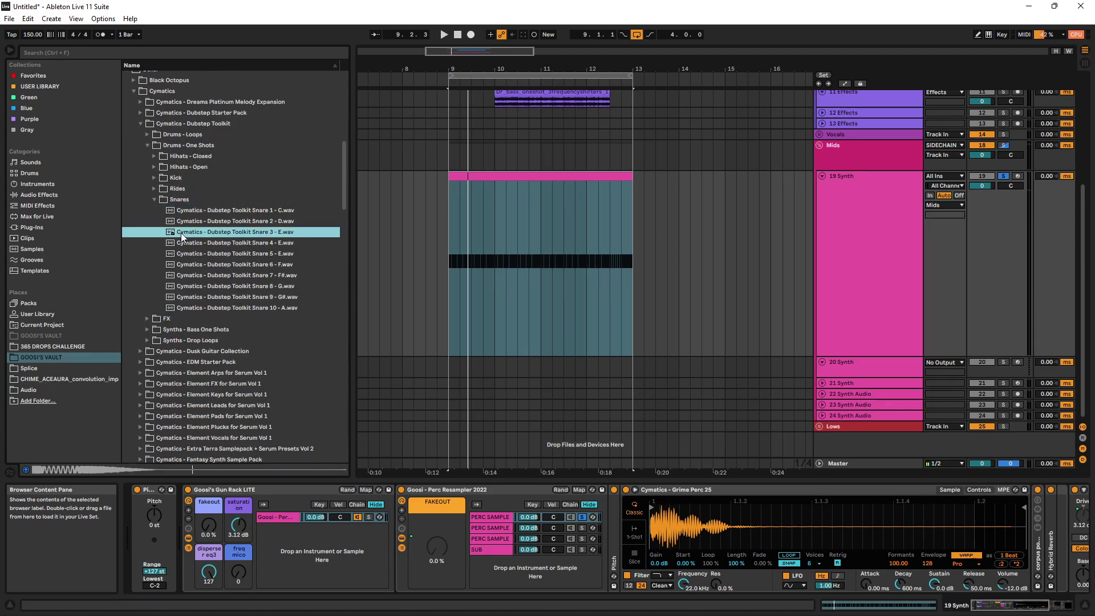
click(182, 242)
click(185, 254)
click(208, 276)
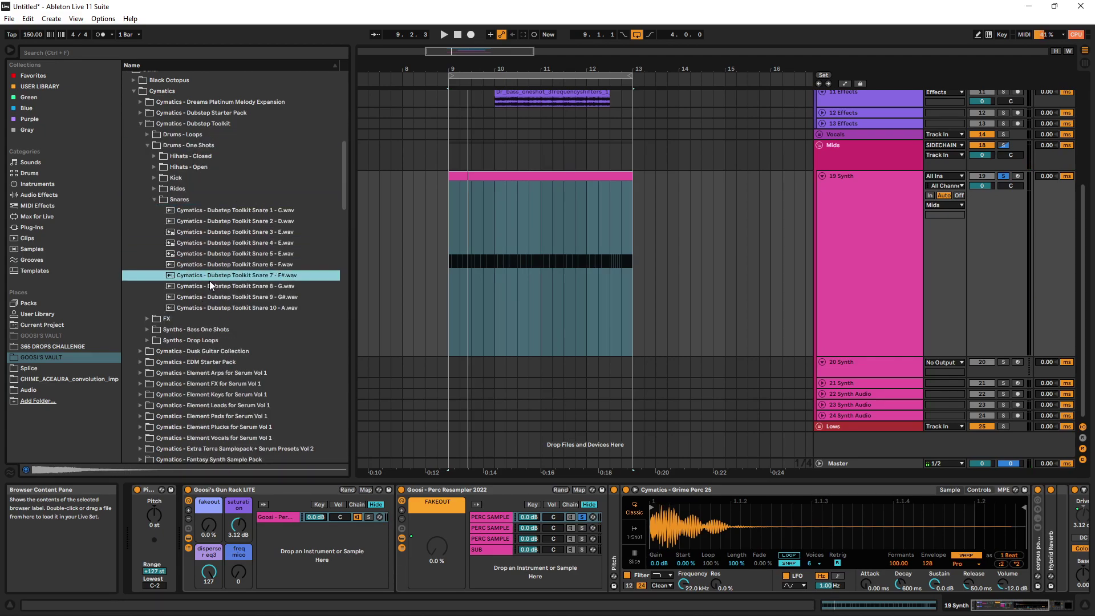
click(213, 298)
click(231, 221)
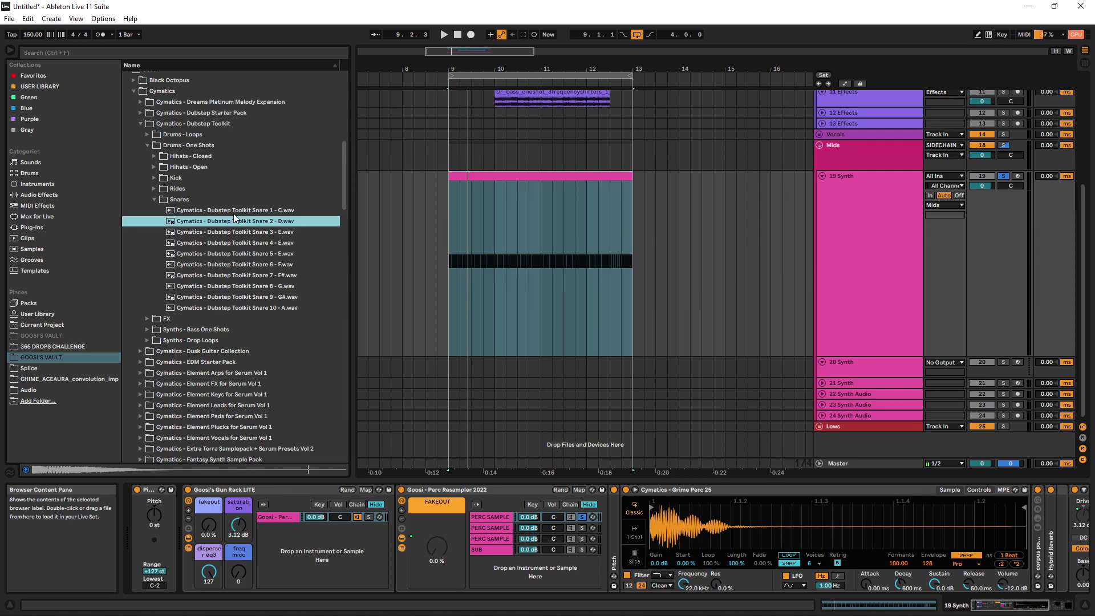
click(234, 212)
Load Cymatics - Dubstep Toolkit Snare 1 - C.wav into the first PERC SAMPLE chain and set its sample start to 16.4 % during playback
drag(234, 213, 754, 523)
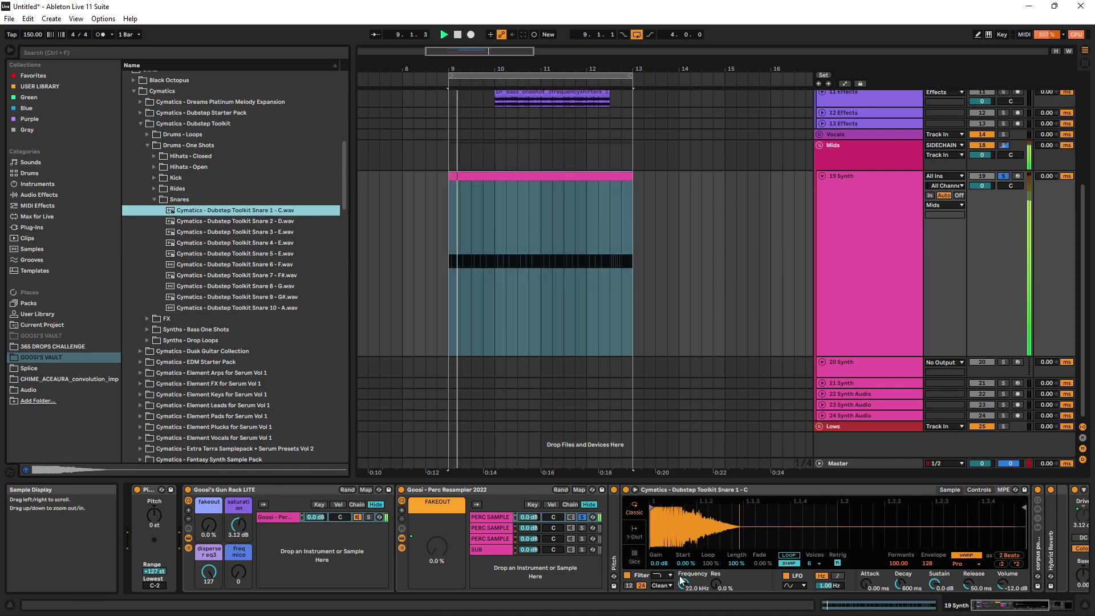
drag(687, 563, 686, 545)
key(space)
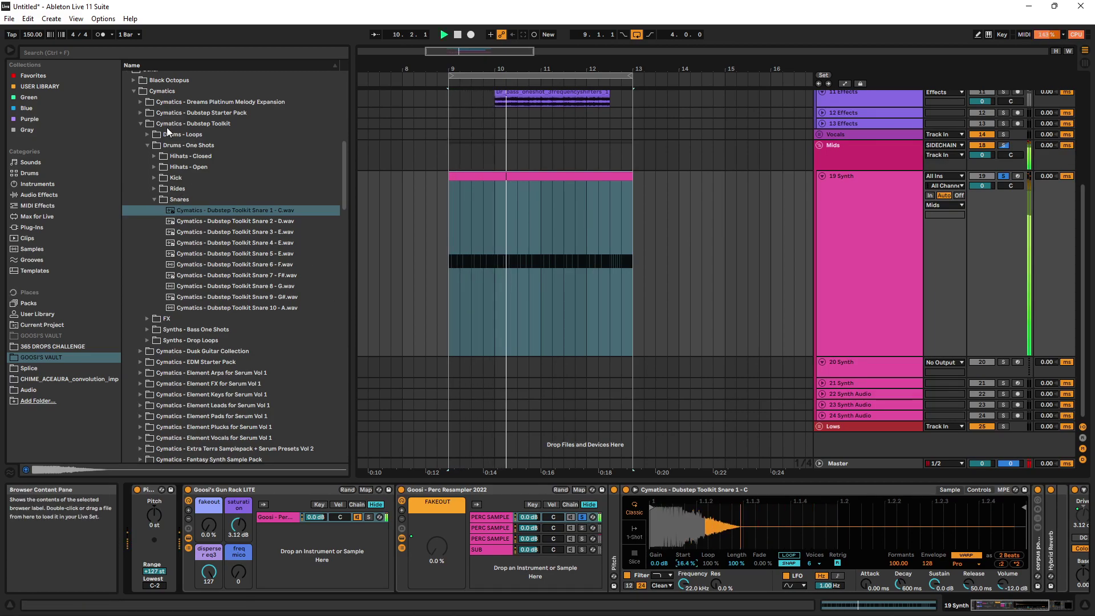
Collapse the Cymatics and Other folders in GOOSI'S VAULT
click(133, 91)
scroll(183, 165, up, 2)
scroll(142, 189, up, 7)
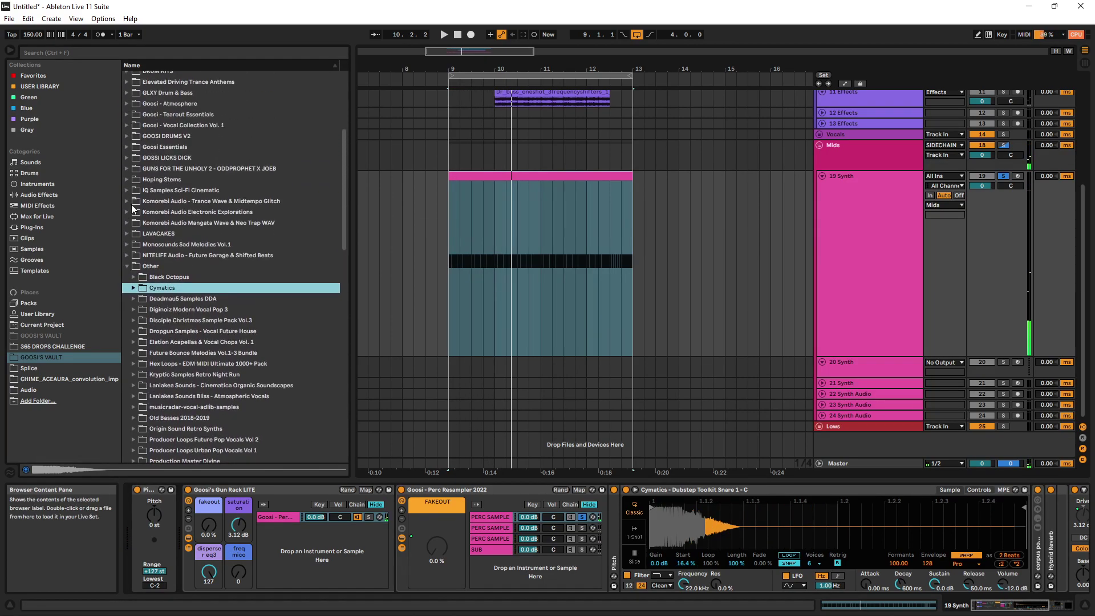
click(127, 265)
scroll(207, 282, up, 6)
scroll(207, 282, up, 3)
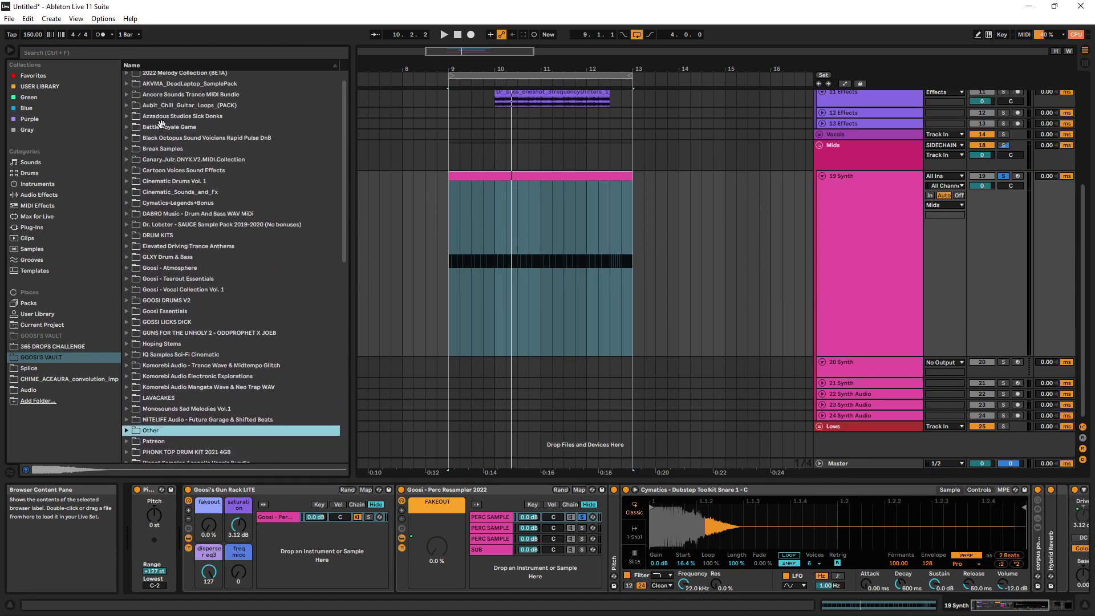
Open the Snares folder of Agony's Drums inside the Sauce folder of GOOSI'S VAULT
scroll(157, 132, down, 10)
click(155, 386)
click(163, 407)
scroll(171, 394, down, 5)
click(216, 337)
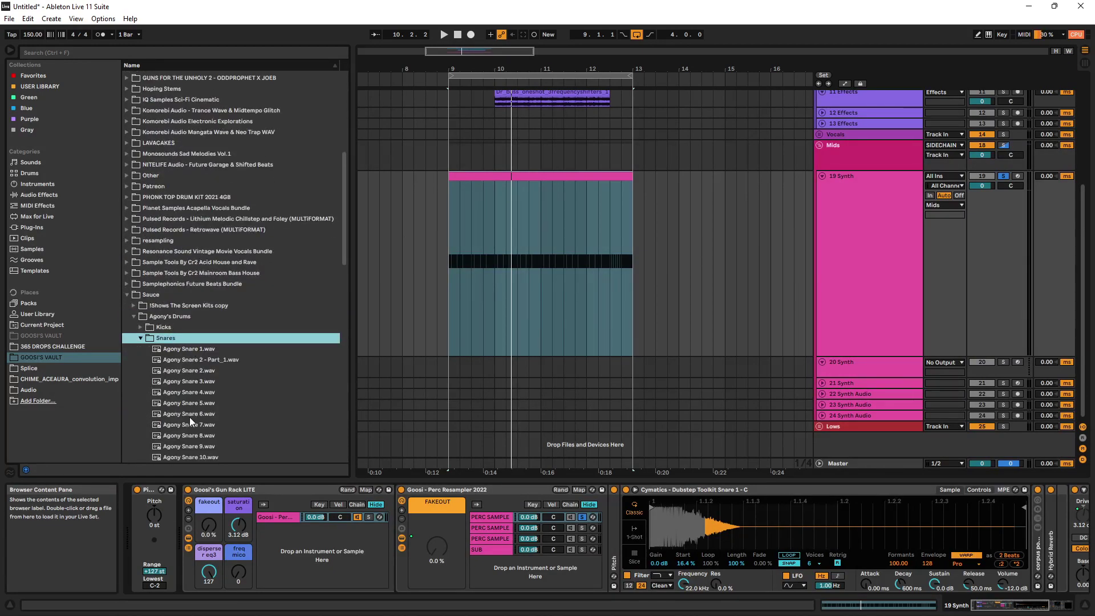
Load Agony Snare 6.wav into the first PERC SAMPLE chain and play a short stretch of the clip
click(189, 413)
drag(186, 416, 780, 536)
key(space)
key(space)
Load Agony Snare 1.wav into the first PERC SAMPLE chain and set its sample start to 29.7 % during playback
click(215, 425)
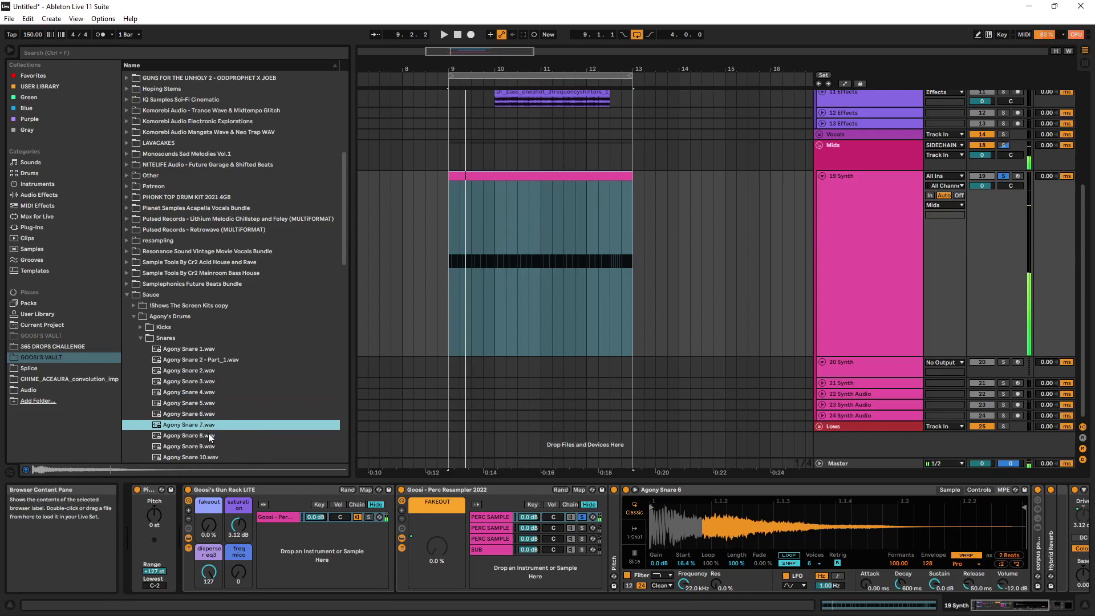
click(185, 397)
click(197, 348)
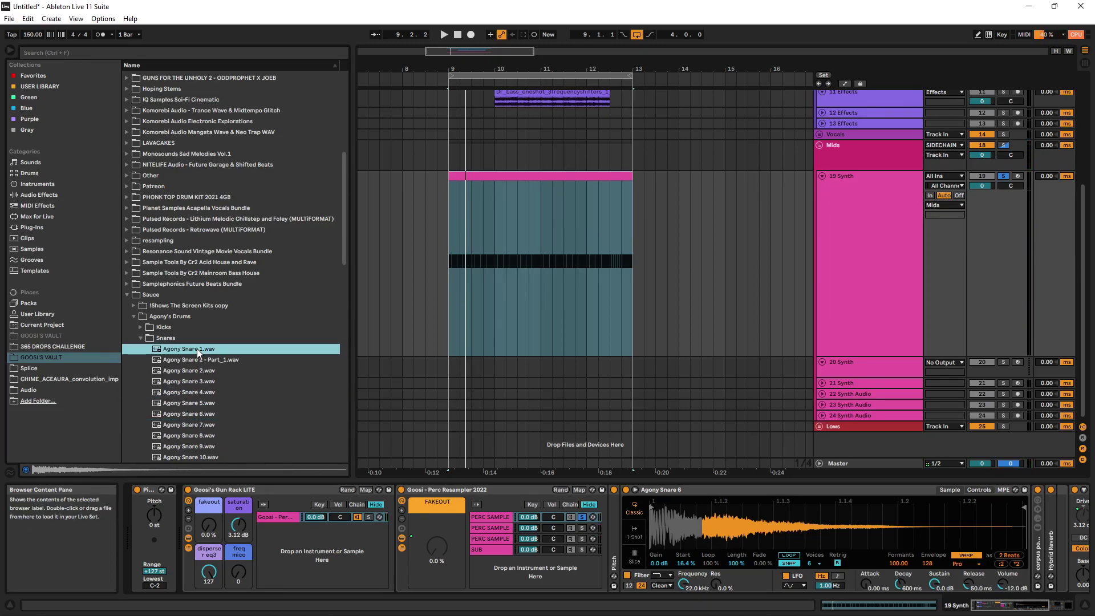
drag(197, 348, 748, 539)
key(space)
drag(687, 564, 686, 536)
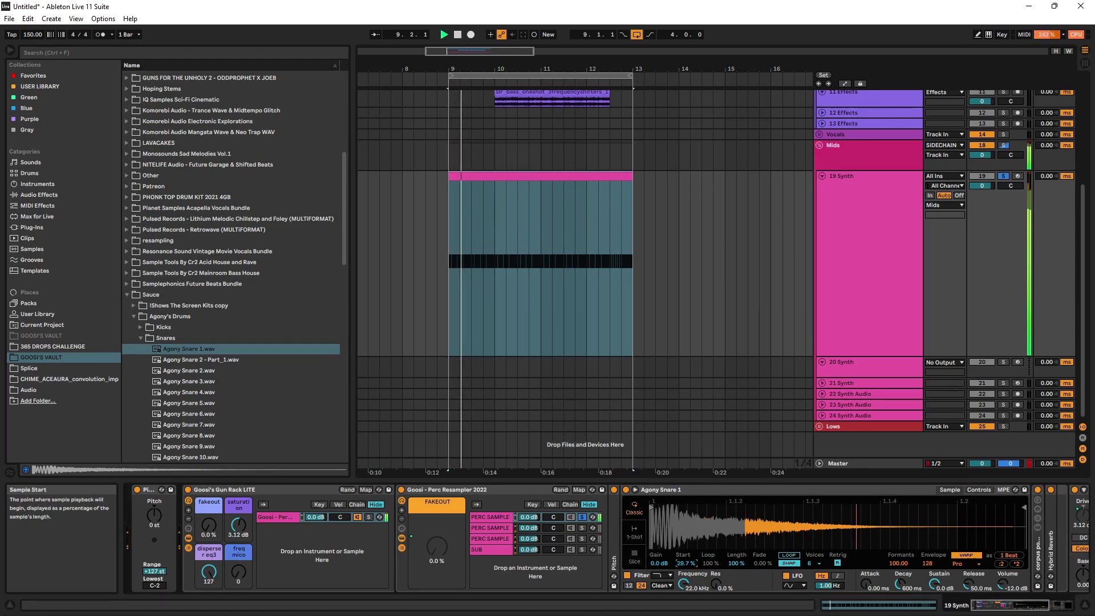
Unsolo the first PERC SAMPLE chain and audition the rack while toggling the third chain and trying the fakeout macro
click(582, 516)
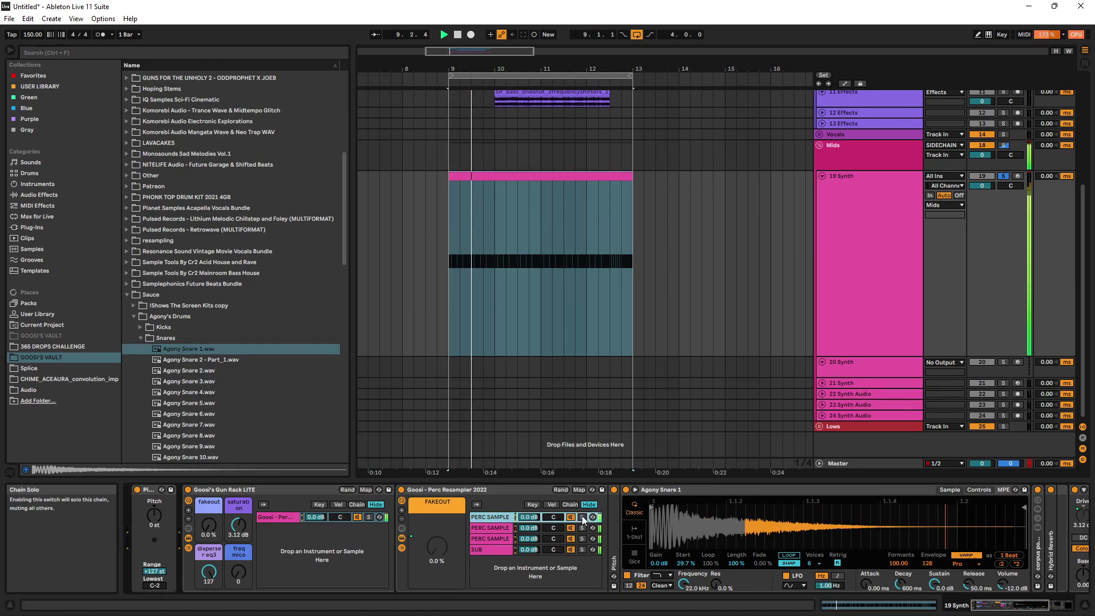
click(583, 538)
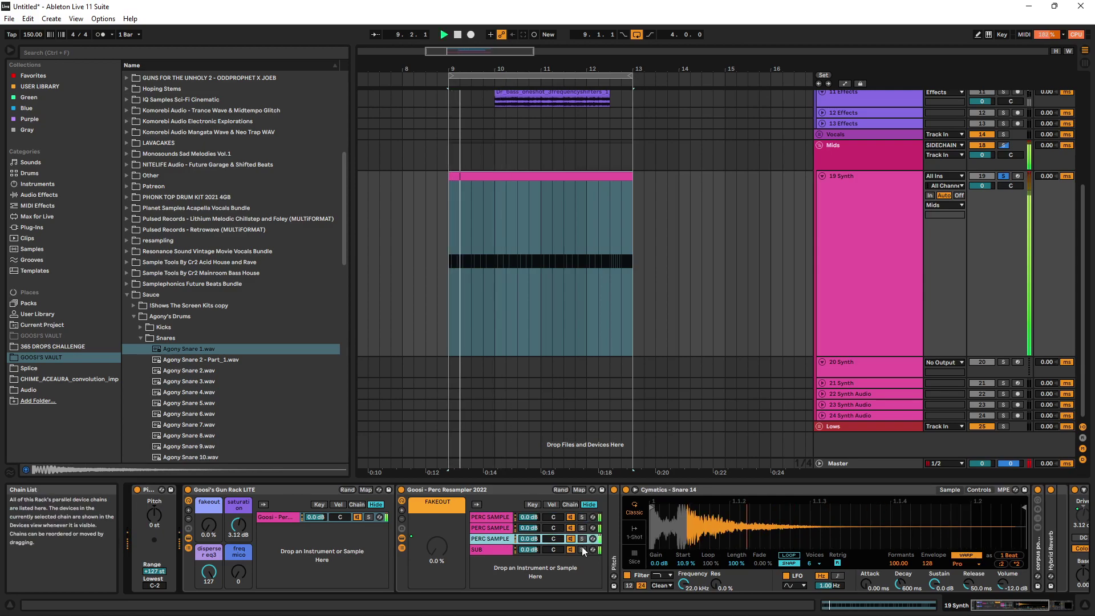
click(581, 539)
click(581, 539)
key(space)
click(571, 539)
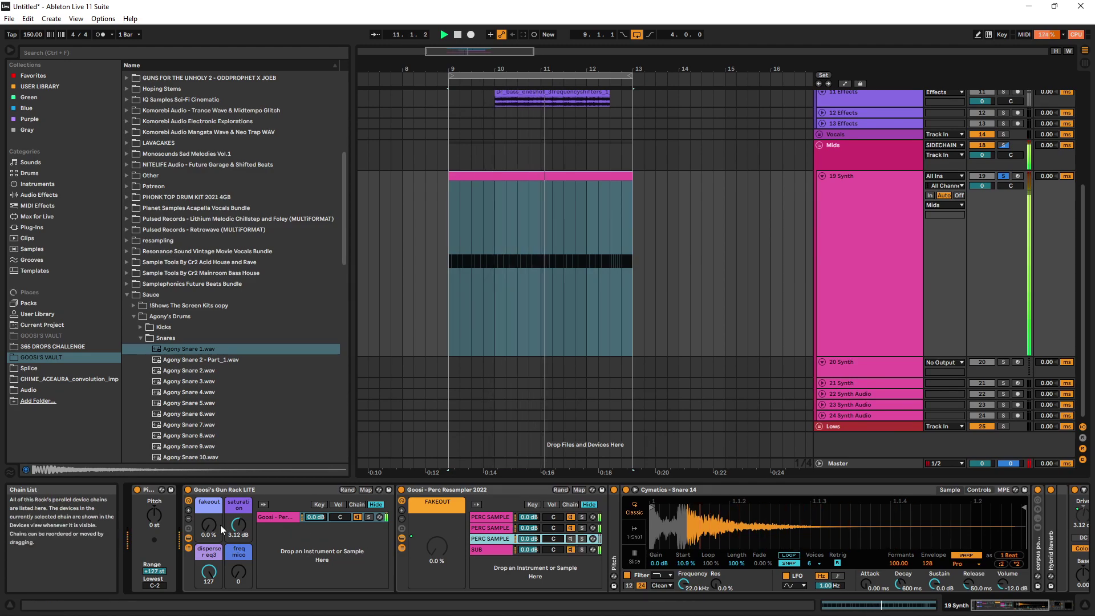
mouse_move(211, 525)
mouse_down()
mouse_move(211, 468)
mouse_move(211, 525)
mouse_up()
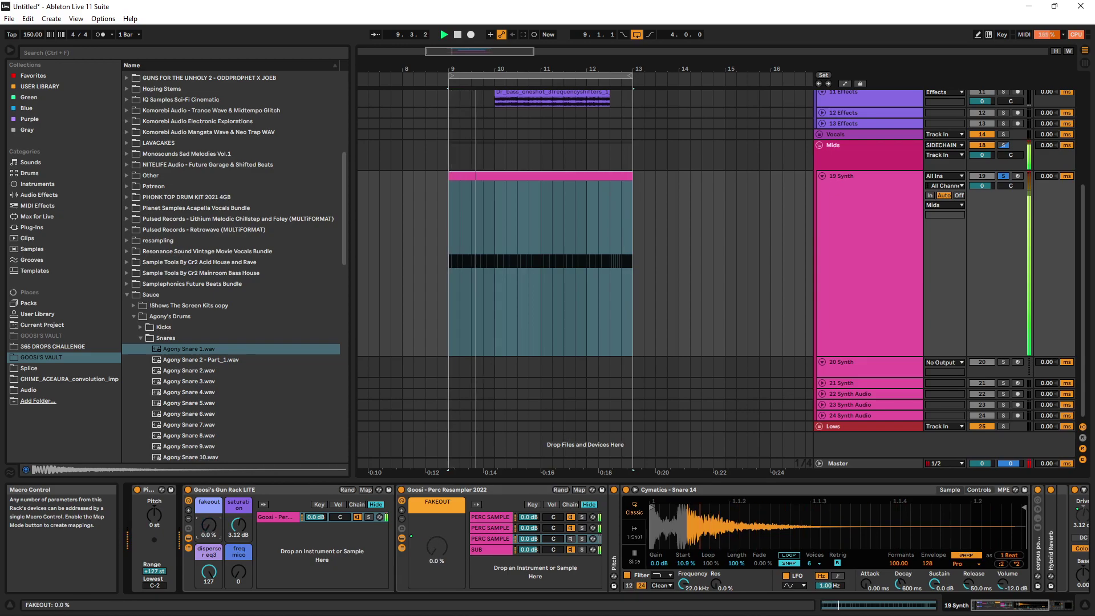
key(space)
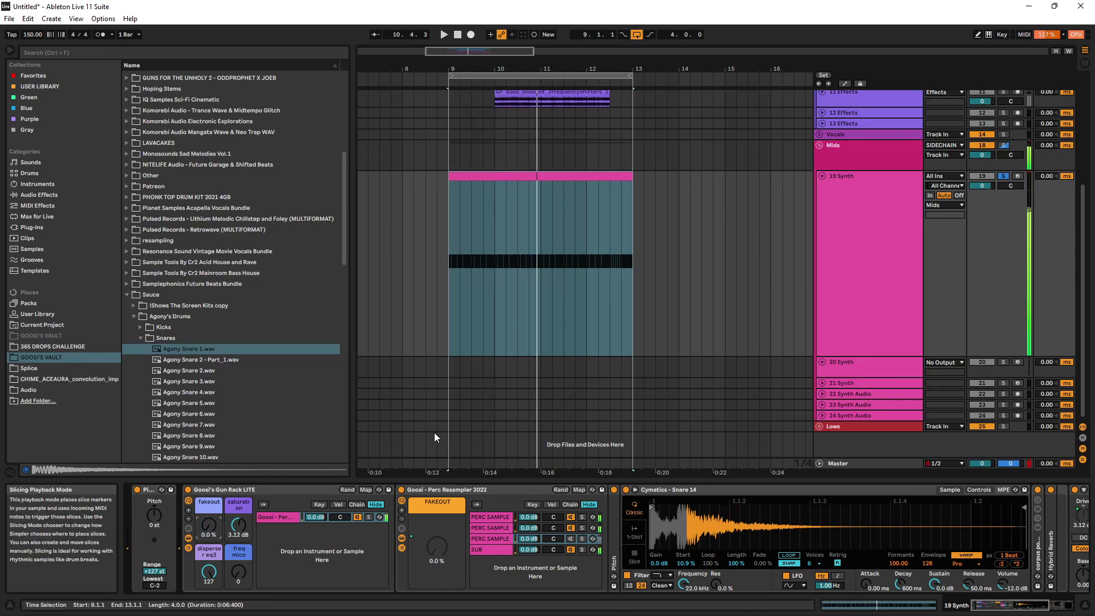
Preview more Agony snares and load Agony Snare 8.wav into the second PERC SAMPLE chain
click(494, 523)
click(188, 383)
click(189, 437)
scroll(180, 399, down, 2)
drag(184, 392, 693, 511)
Solo the second PERC SAMPLE chain and move its sample's start flag past the initial attack during playback
click(581, 528)
key(space)
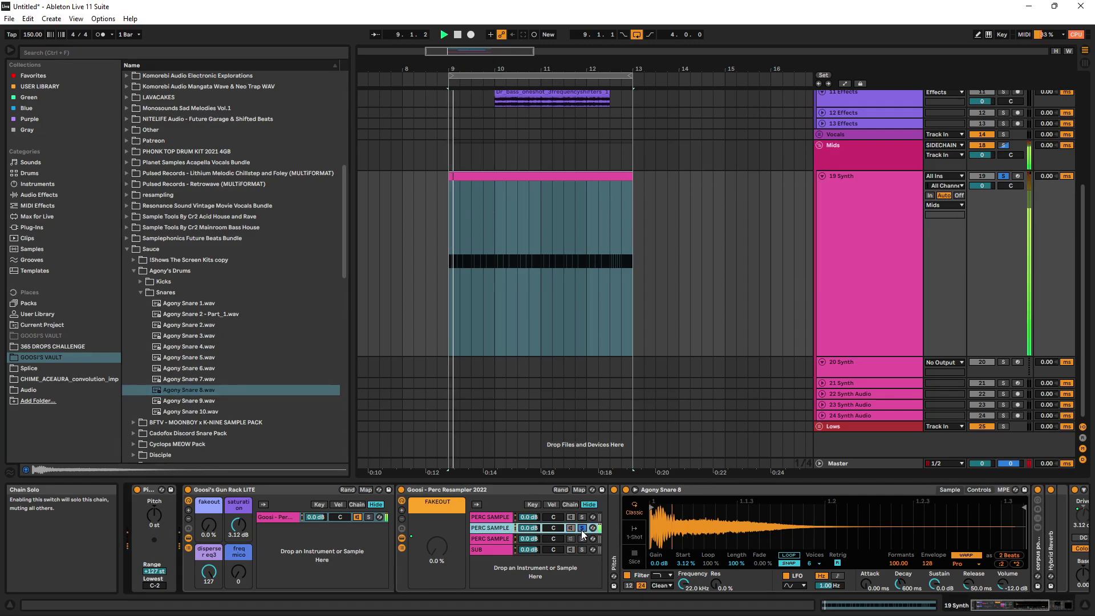
drag(650, 509, 712, 514)
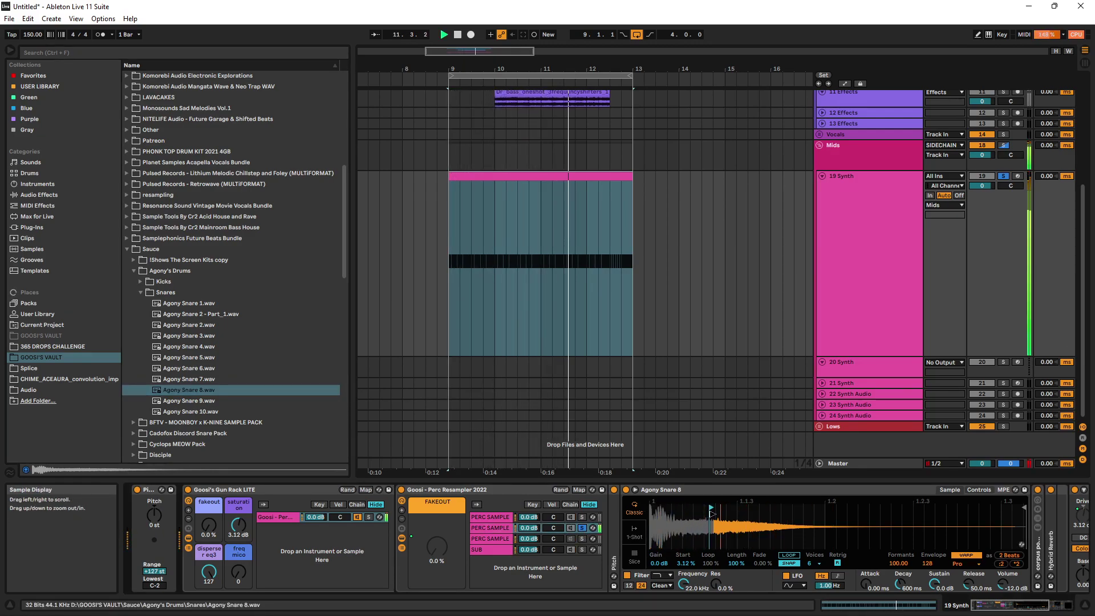
Play the full rack without solo, and compare the second, third and first PERC SAMPLE chains by soloing them individually
click(584, 529)
key(space)
key(space)
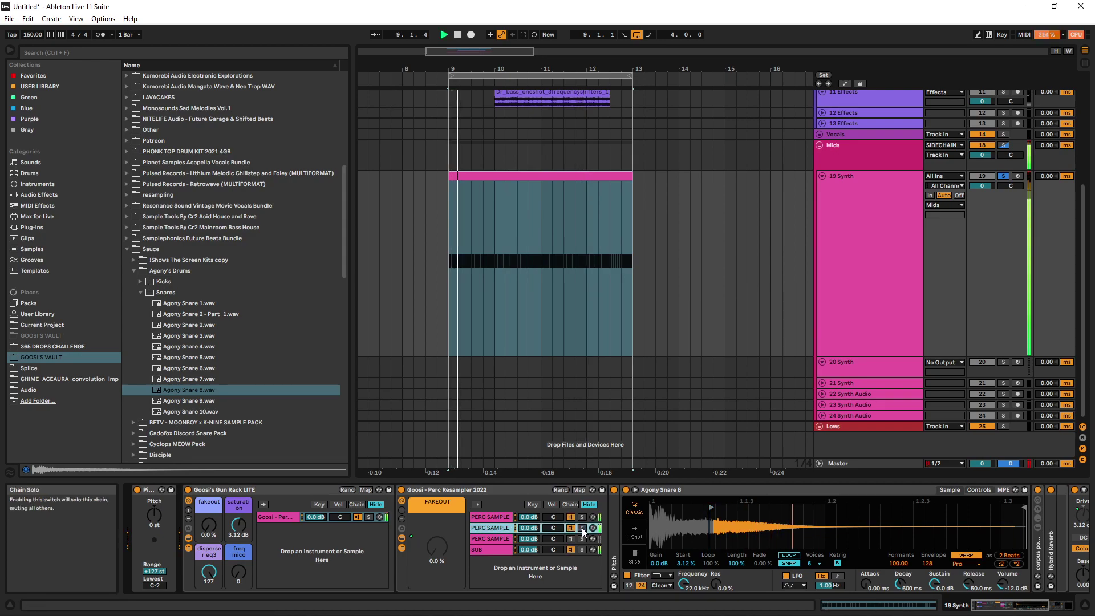
click(583, 528)
click(579, 538)
click(583, 529)
click(583, 536)
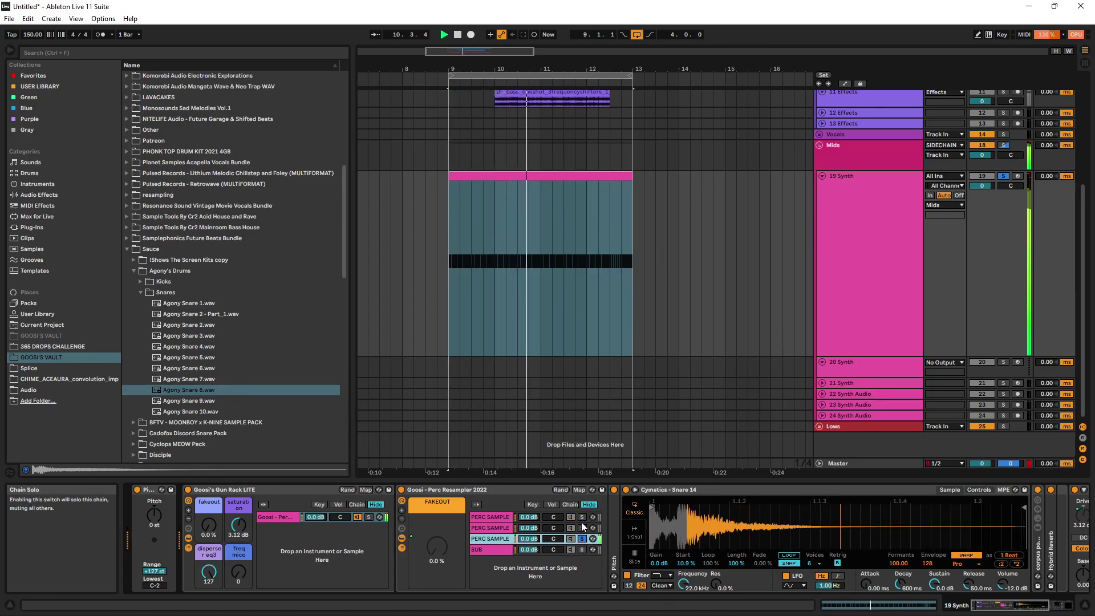
click(582, 517)
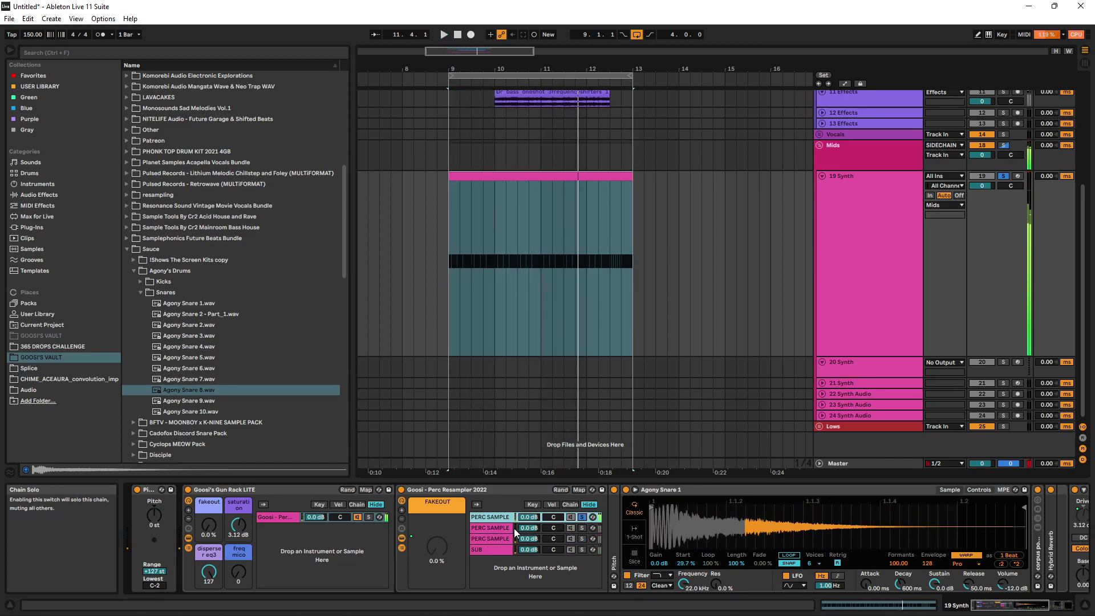
Select the second PERC SAMPLE chain, and expand Other > Cymatics with the Dubstep Toolkit folder collapsed
click(490, 528)
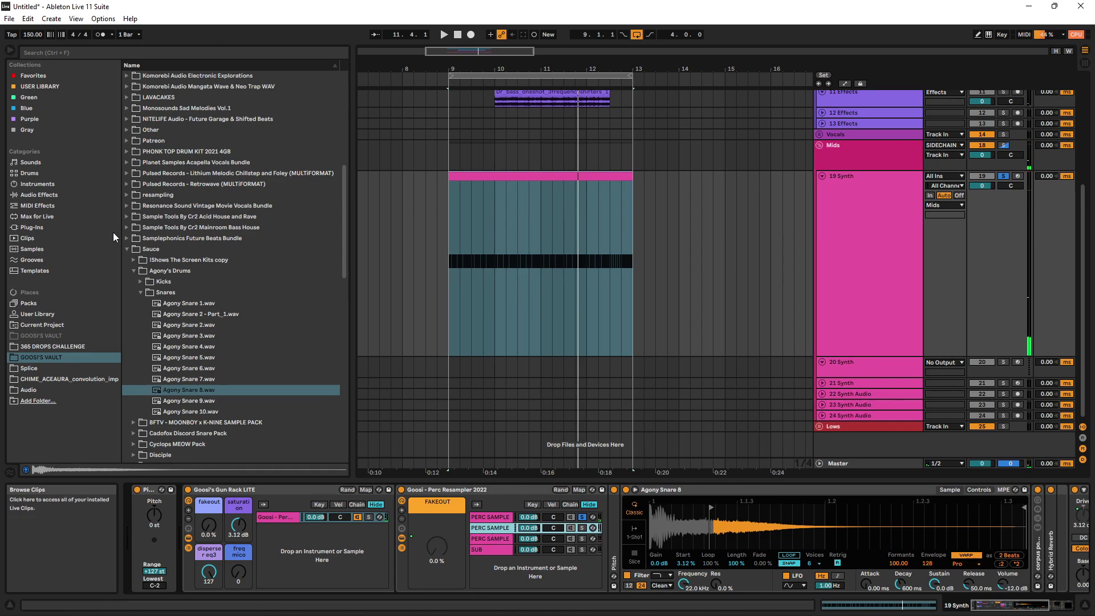
click(148, 131)
click(152, 154)
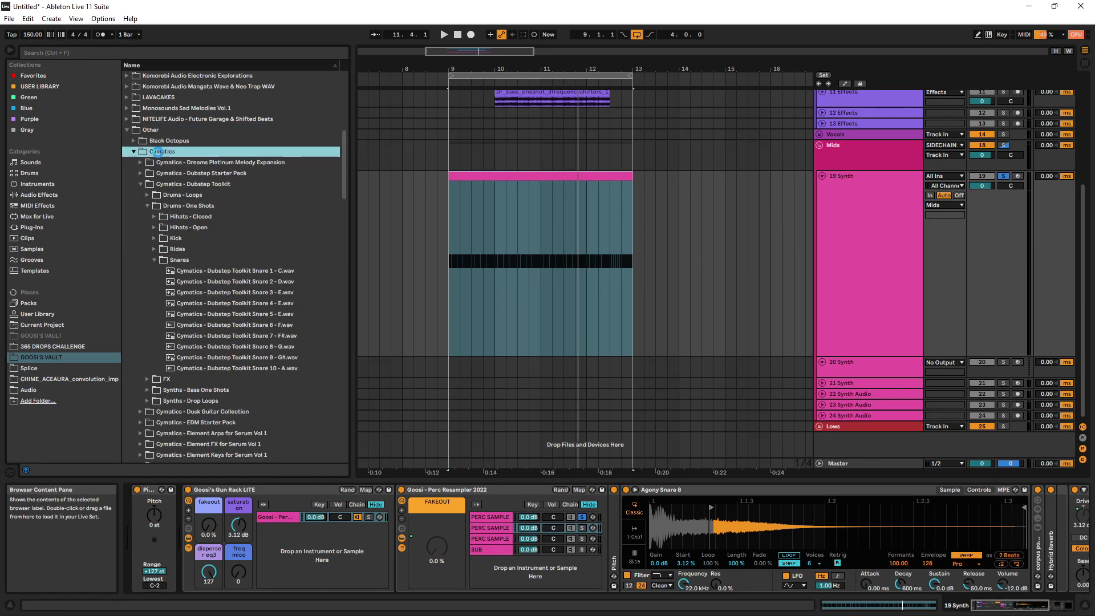
click(162, 261)
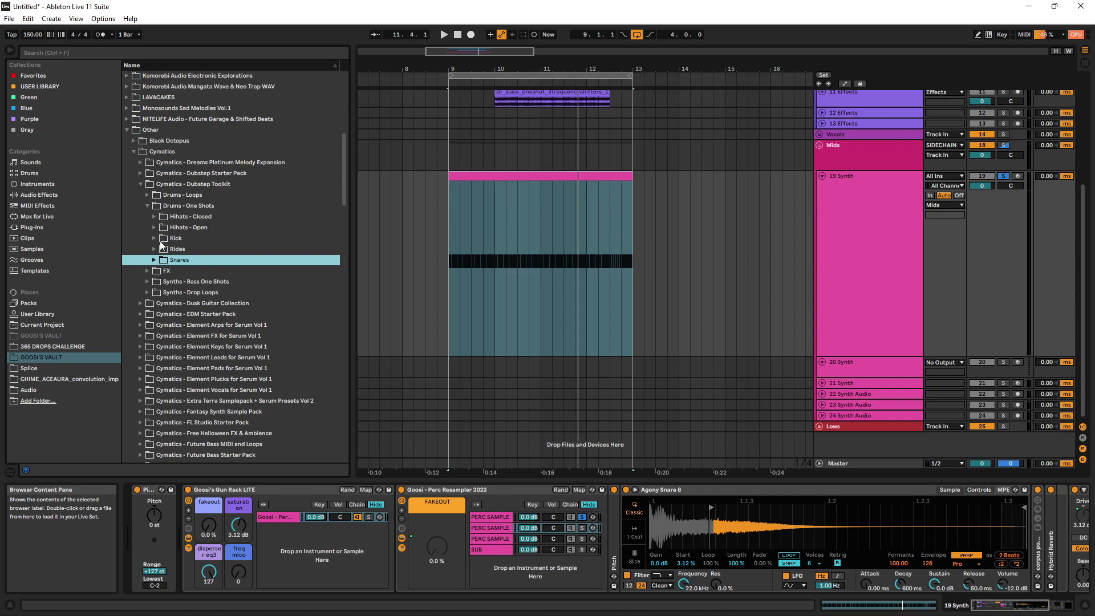
click(139, 184)
Check the one-shot folders of Cymatics - EDM Starter Pack and collapse the pack
scroll(164, 155, down, 2)
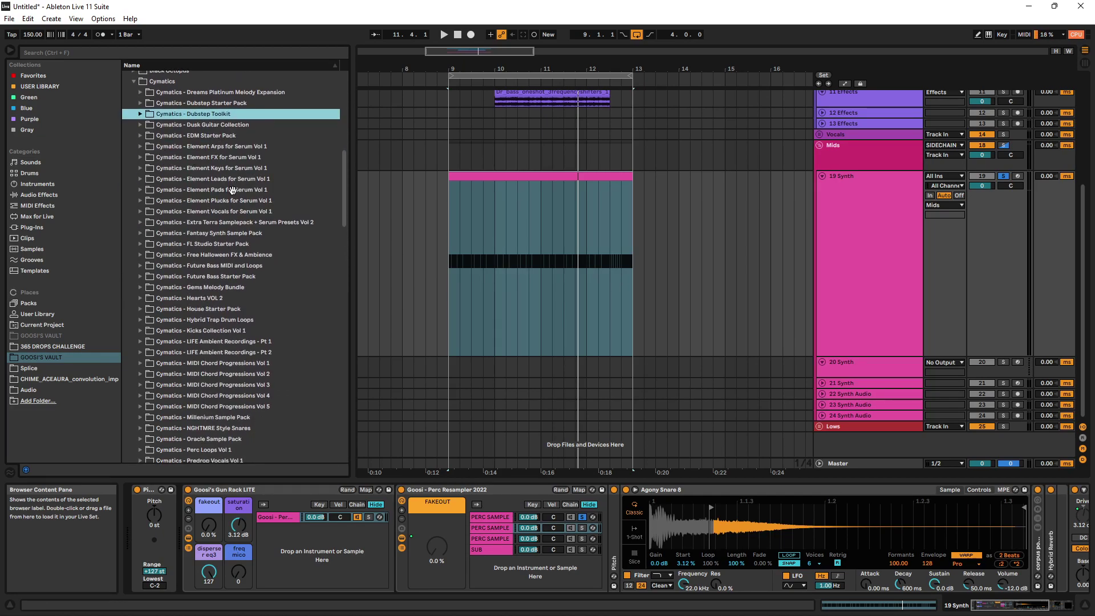
double_click(234, 137)
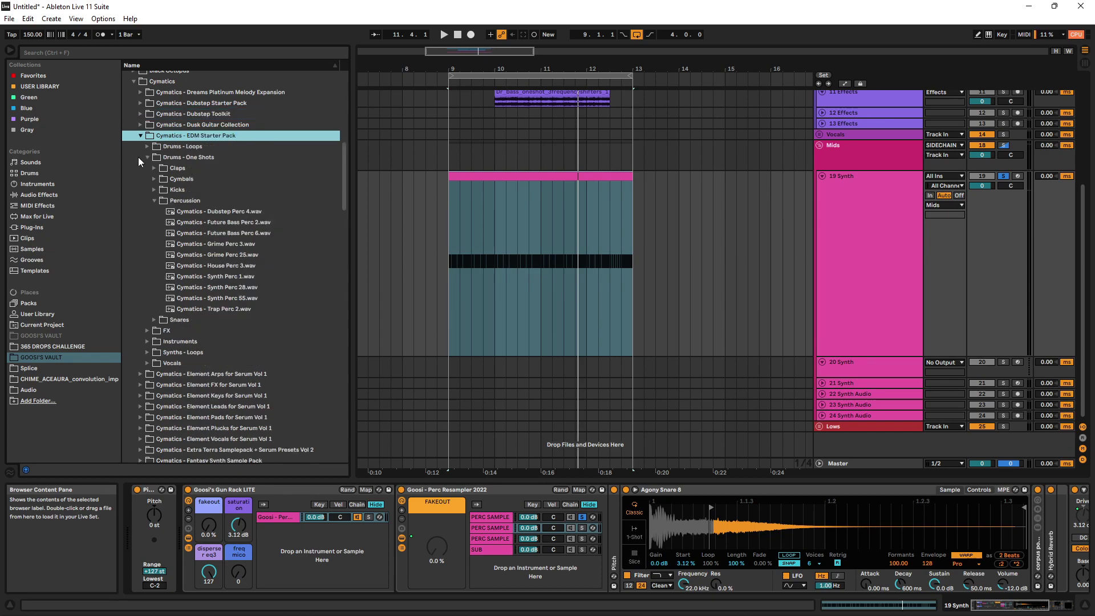
click(148, 158)
click(141, 137)
Open the Percussion one-shots folder of Cymatics - Future Bass Starter Pack
scroll(211, 238, down, 2)
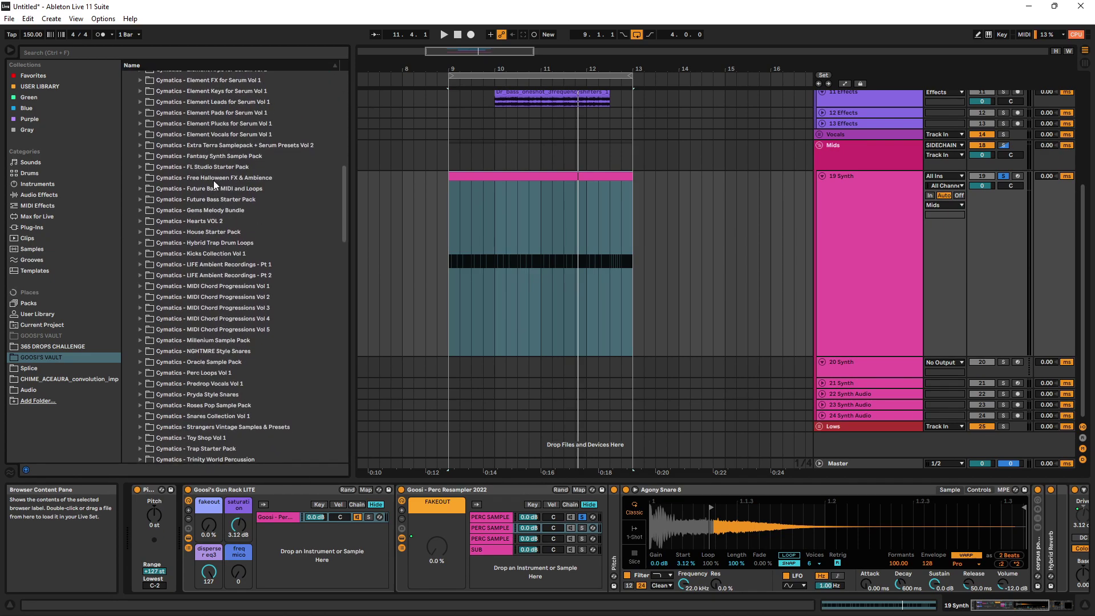
scroll(182, 108, down, 2)
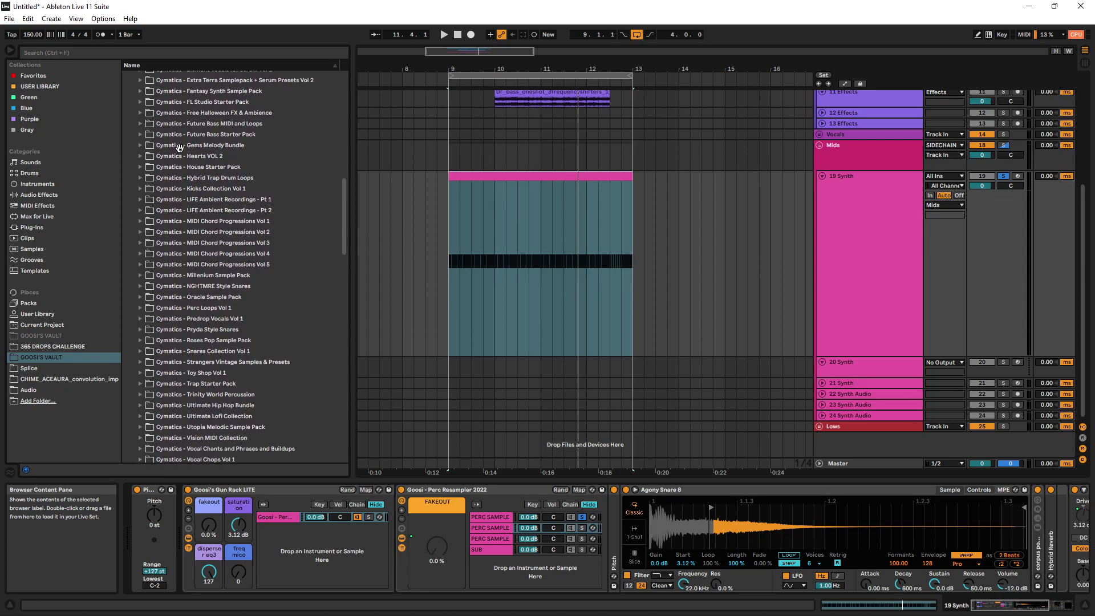
click(139, 117)
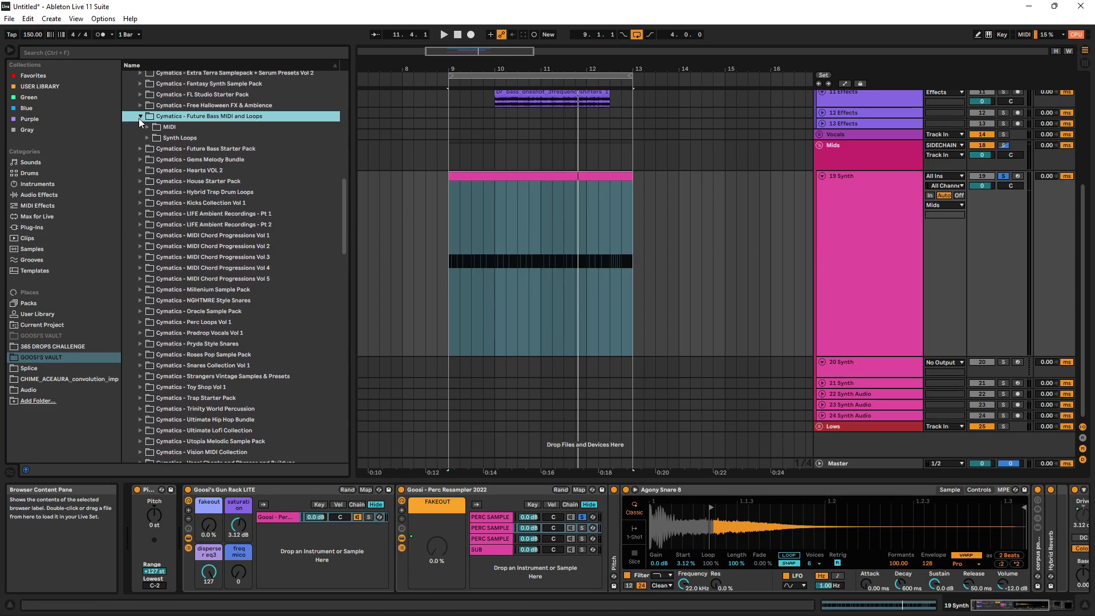
click(204, 129)
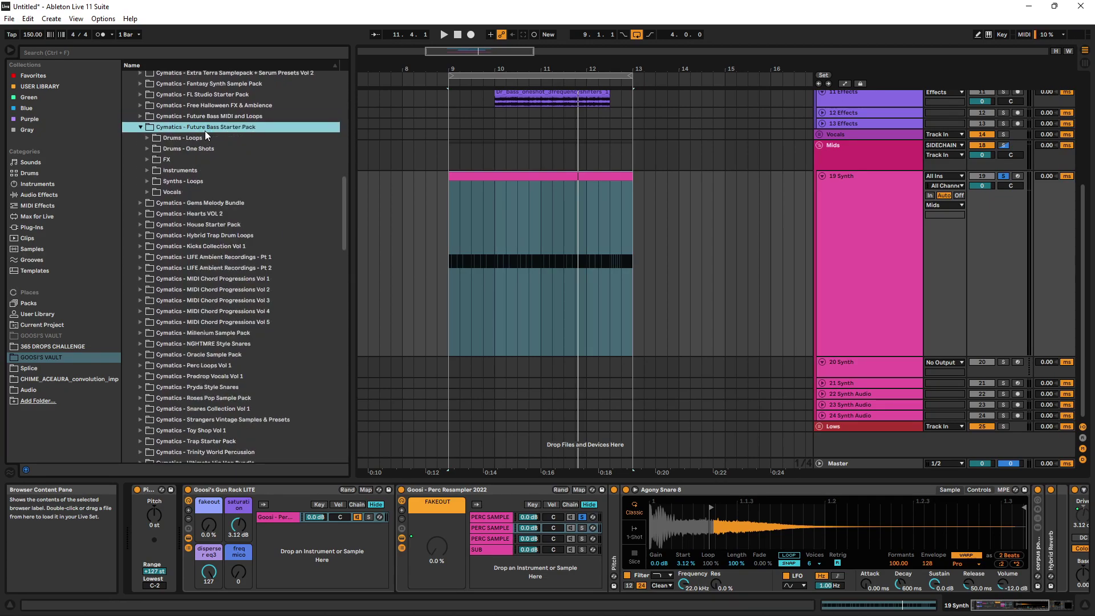
click(188, 148)
click(172, 193)
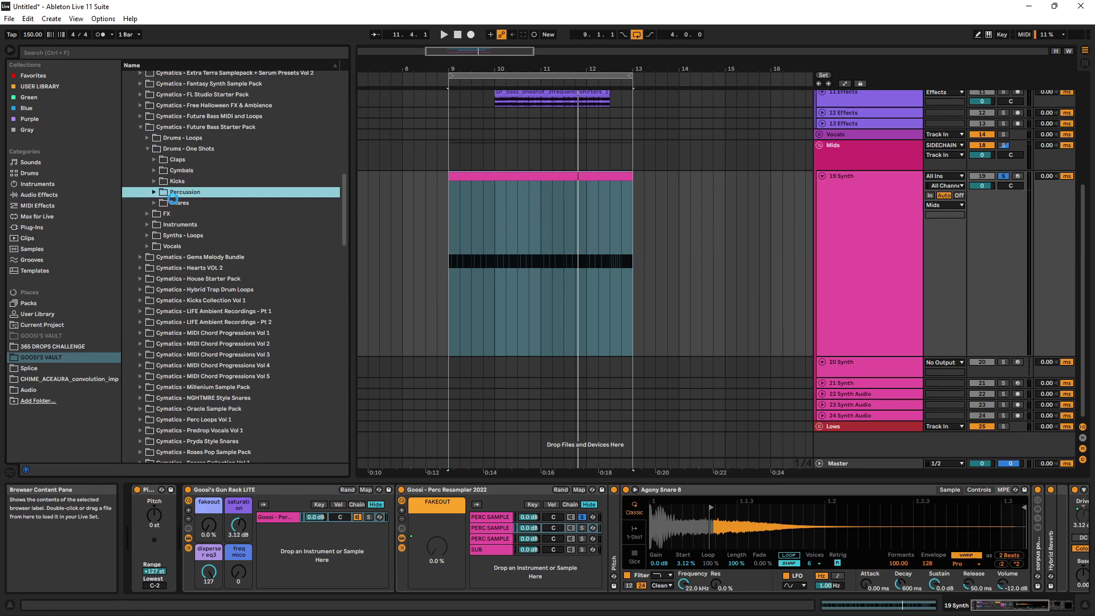
double_click(172, 196)
Load Cymatics - Heater Percussion 26.wav into the second PERC SAMPLE chain and move its start flag to the louder attack during soloed playback
click(189, 247)
click(184, 262)
drag(194, 245, 800, 514)
key(space)
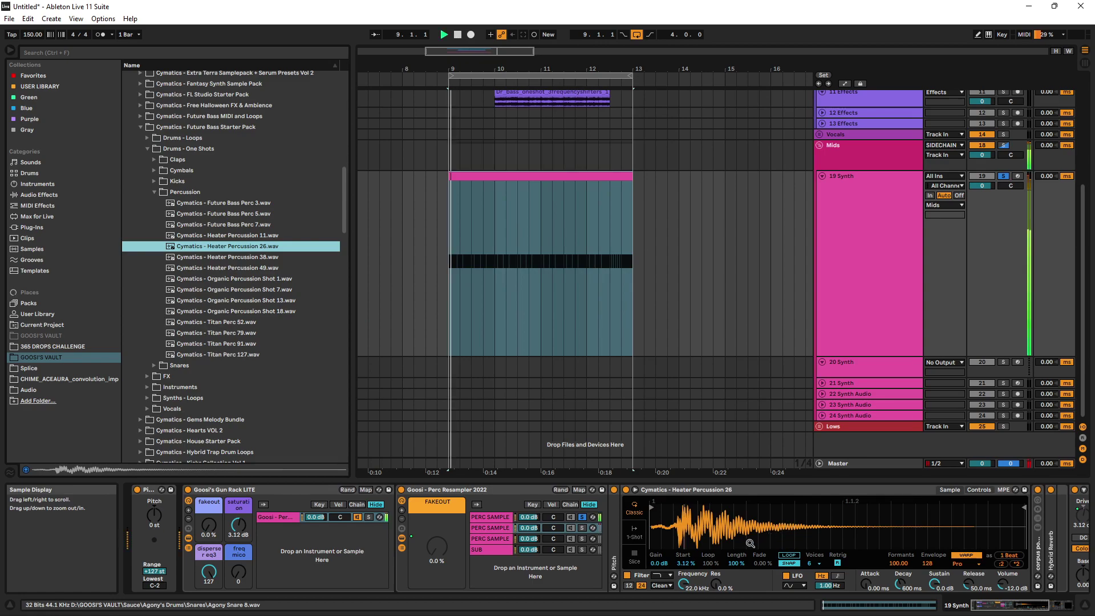
click(580, 530)
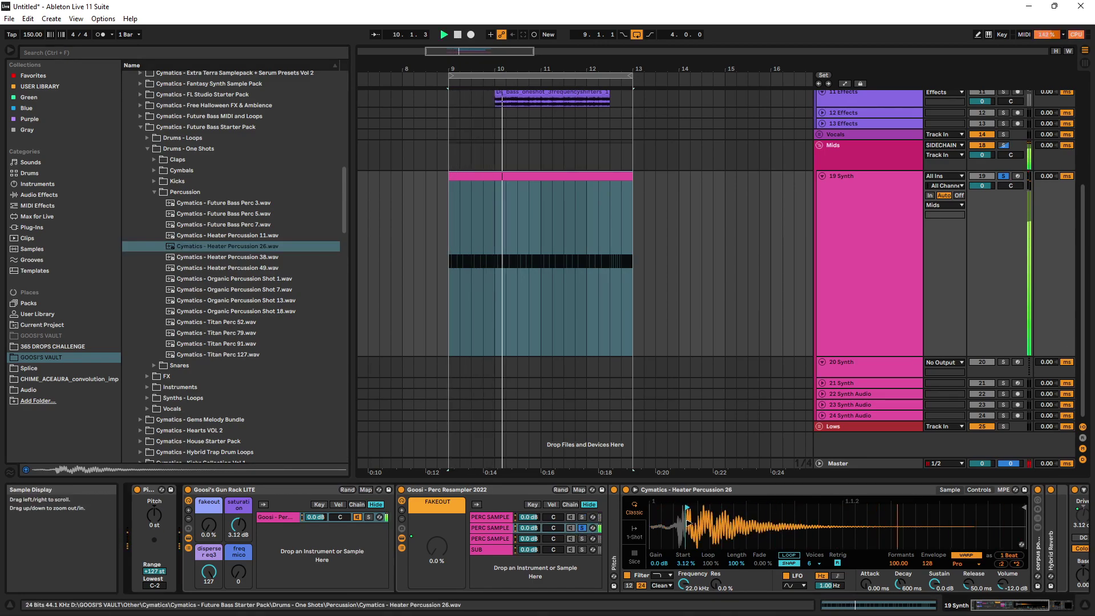
click(582, 528)
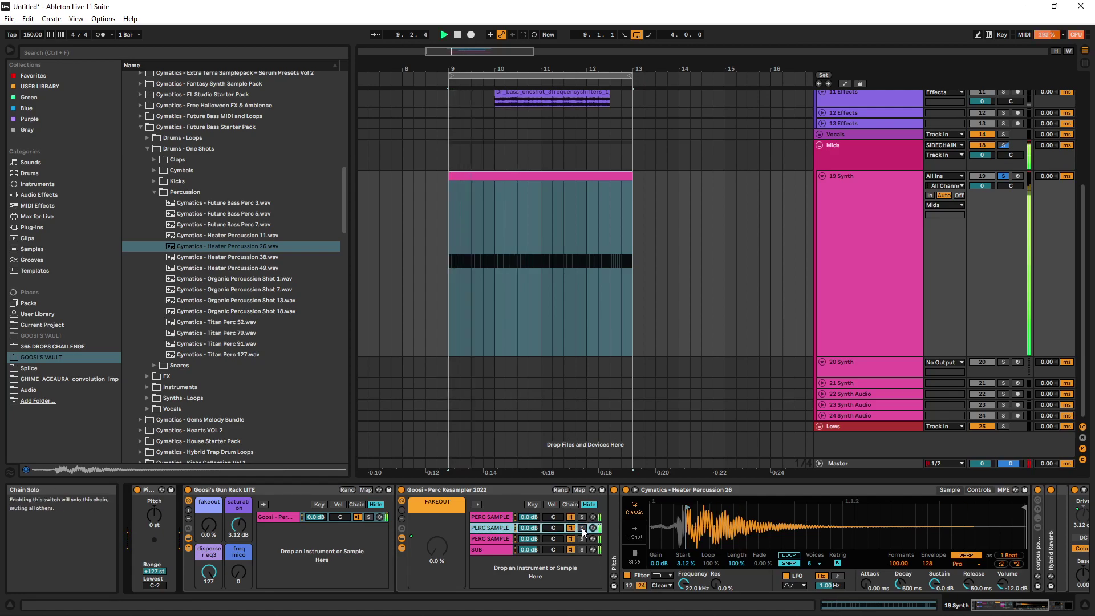
Hide the chain and device views of Goosi - Perc Resampler 2022 and Goosi's Gun Rack LITE
click(401, 538)
click(401, 549)
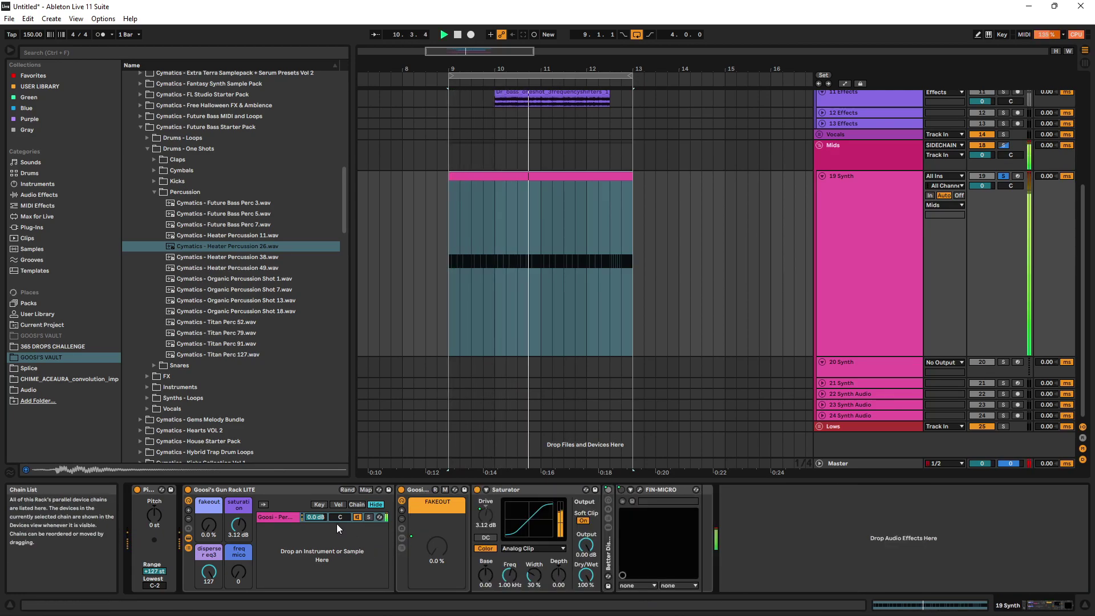
click(188, 538)
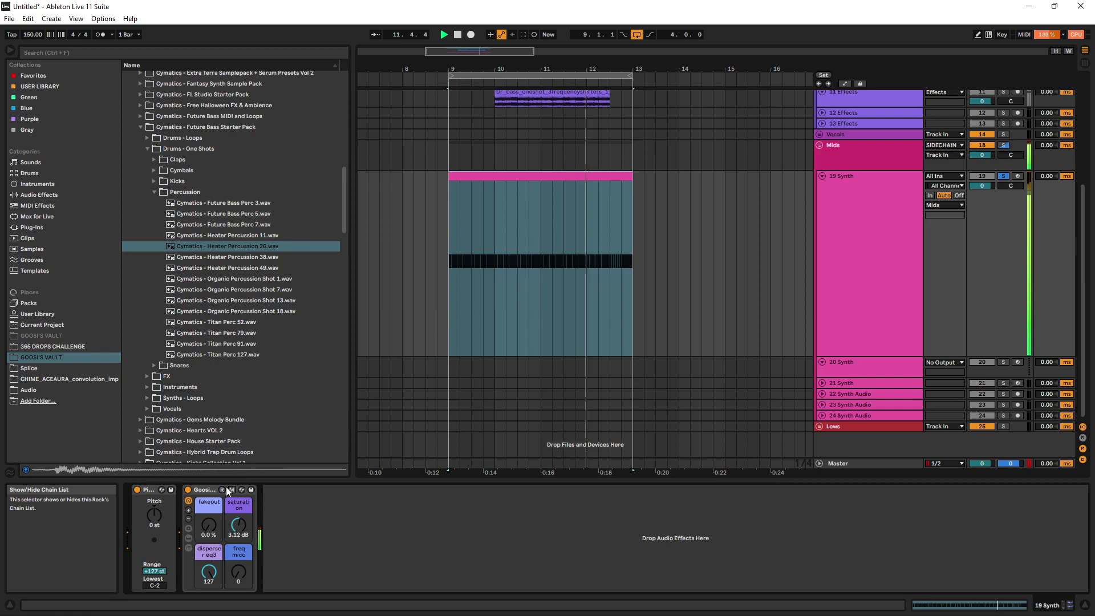
Open the 19 Synth MIDI clip and replace its notes with a one-beat D0 pattern of a sixteenth, an eighth and a sixteenth
double_click(505, 225)
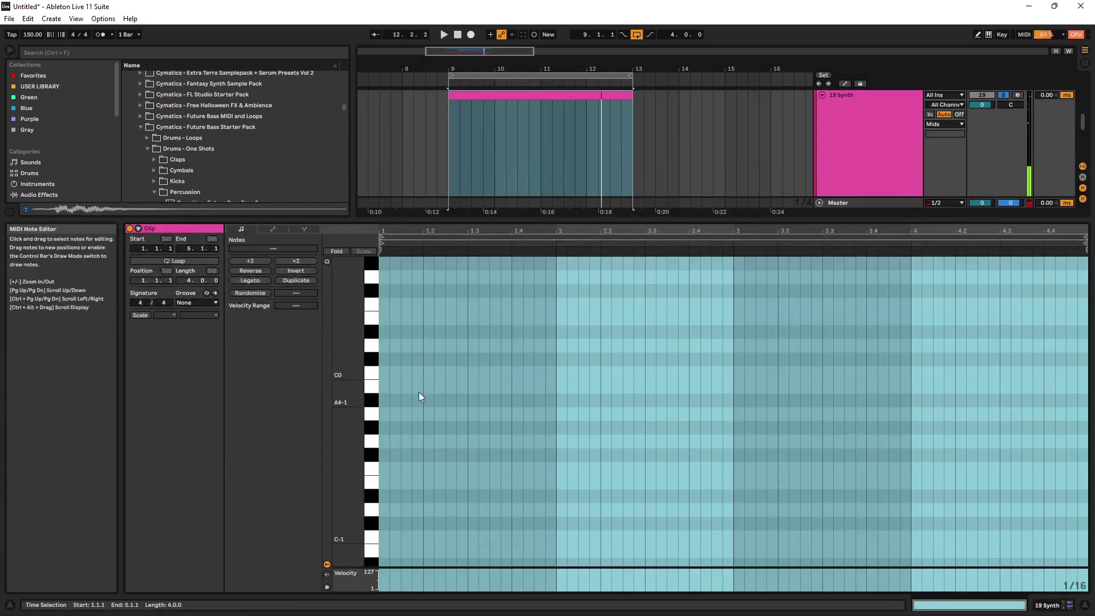
double_click(383, 345)
double_click(394, 345)
drag(402, 346, 423, 346)
key(ctrl+d)
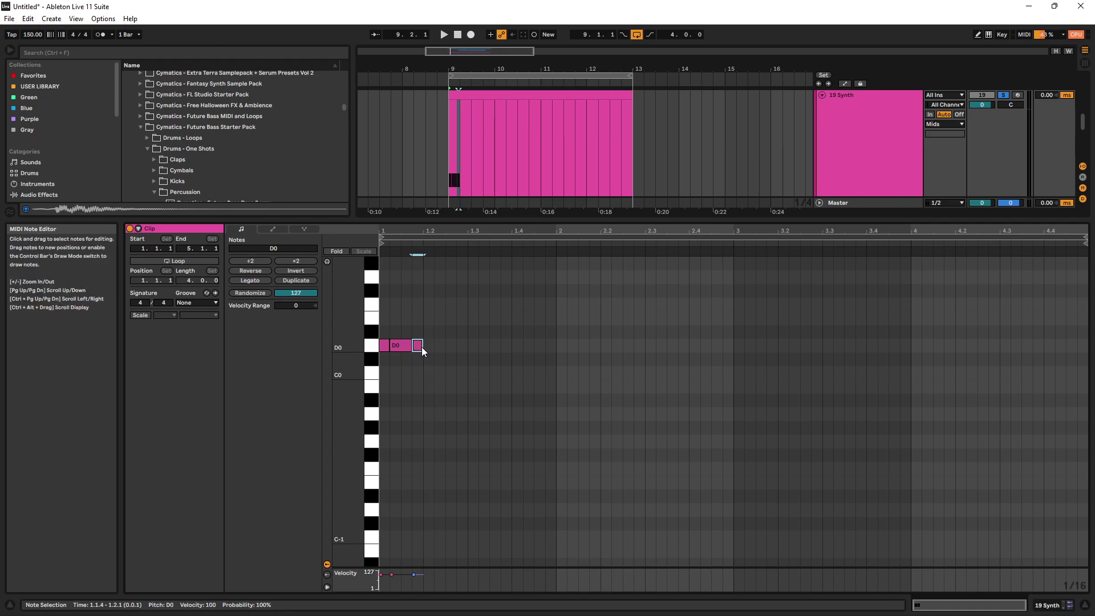
Duplicate the one-beat D0 pattern repeatedly until it fills the clip up to 3.3.1, and play it back
key(ctrl+s)
click(860, 42)
key(ctrl+a)
key(ctrl+d)
key(ctrl+d)
key(ctrl+d)
key(ctrl+d)
key(ctrl+d)
key(ctrl+d)
key(ctrl+d)
key(ctrl+d)
key(ctrl+d)
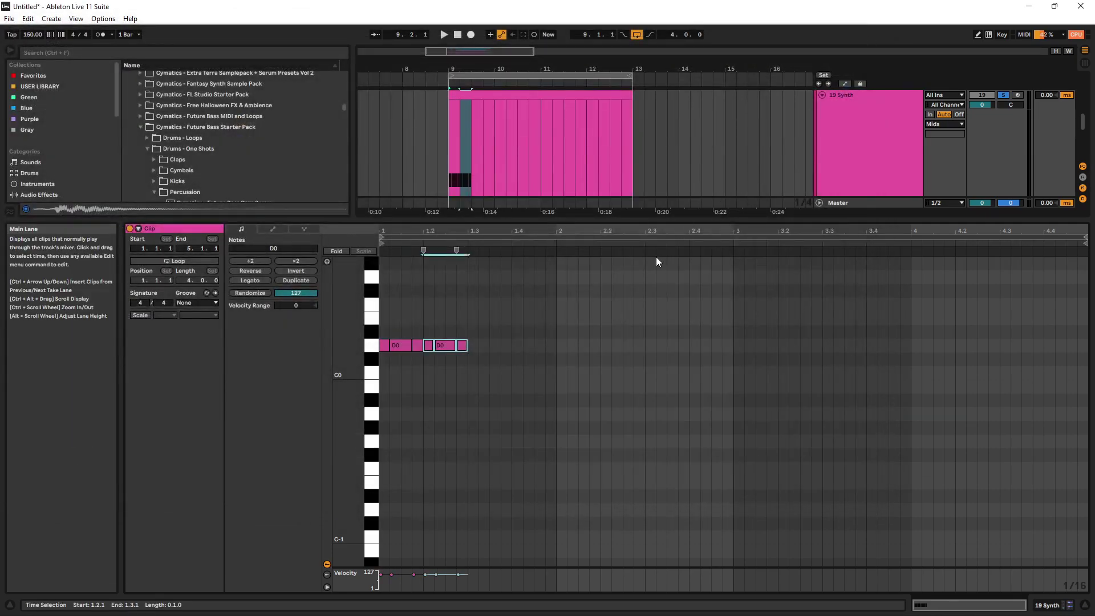
key(space)
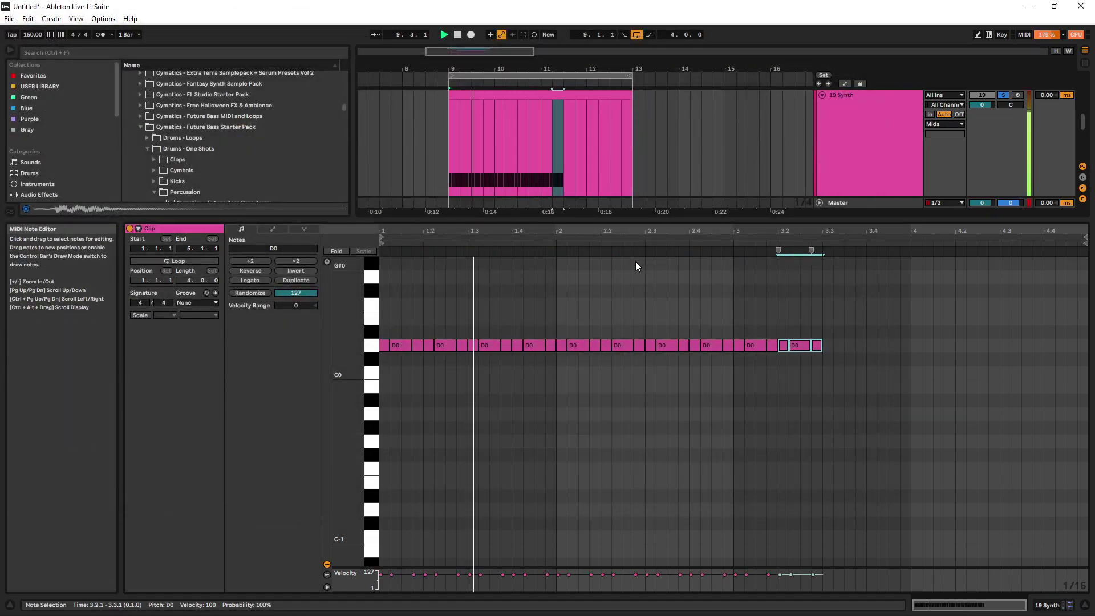
key(space)
Replace the clip's notes with a new D0 rhythm starting at 1.1.1: an eighth, a dotted eighth and a quarter note
key(ctrl+a)
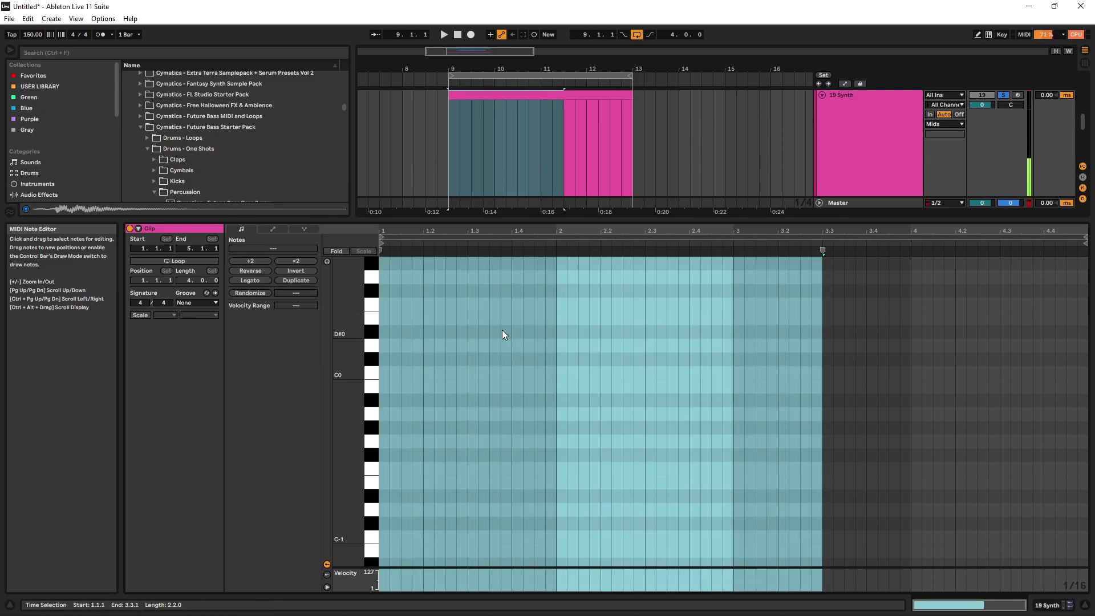
key(Delete)
double_click(381, 344)
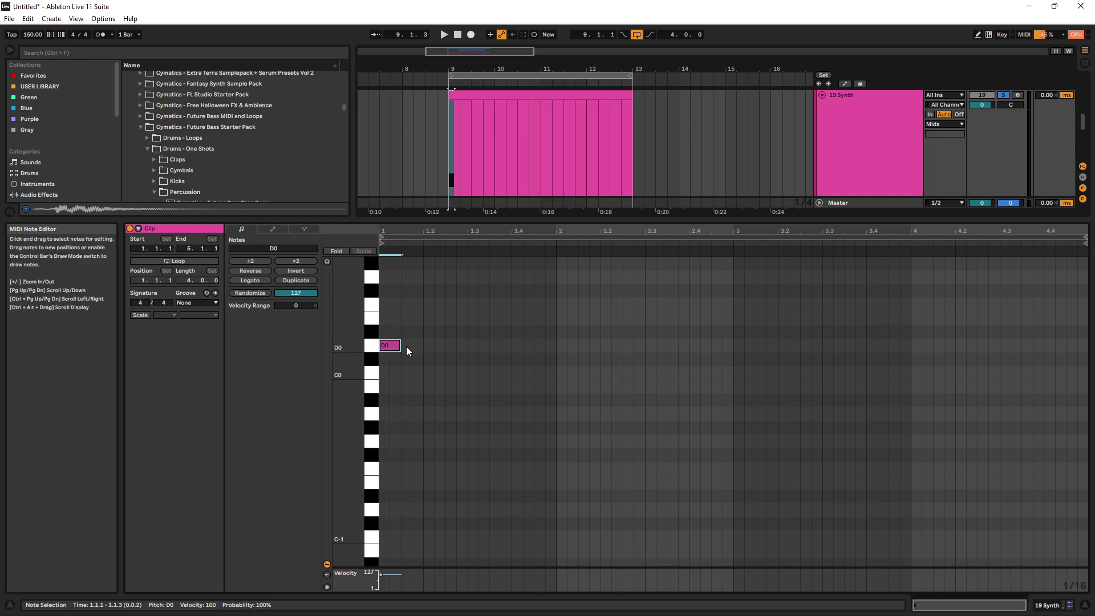
double_click(411, 346)
double_click(437, 345)
drag(437, 347, 478, 345)
Duplicate the quarter-length D0 note repeatedly until the pattern reaches 3.1.2, and play it back
key(ctrl+d)
key(ctrl+d)
key(ctrl+d)
key(ctrl+d)
key(ctrl+d)
key(ctrl+d)
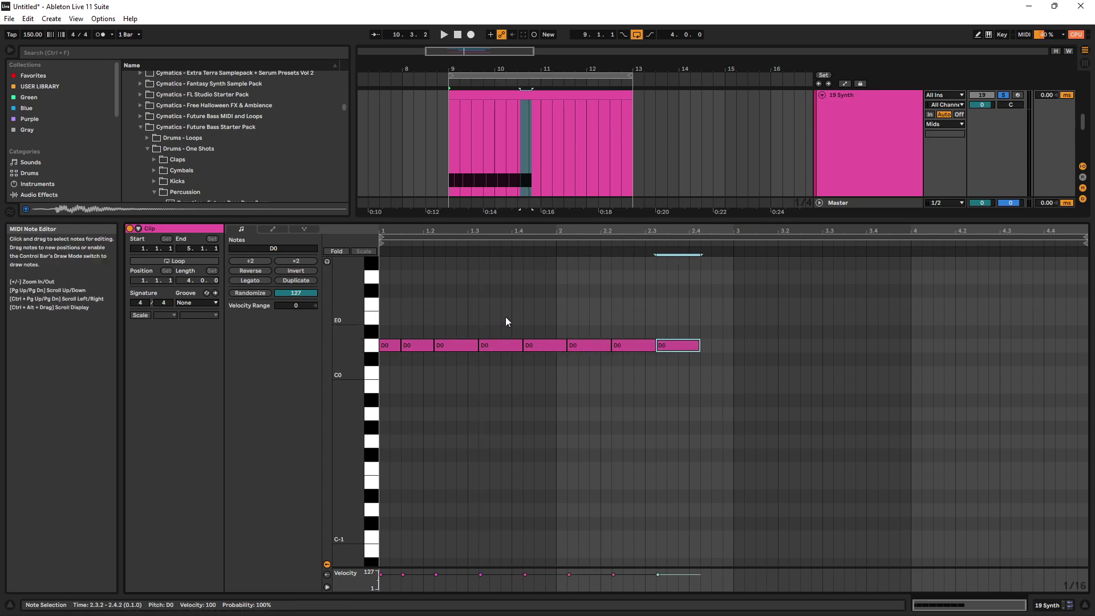
key(space)
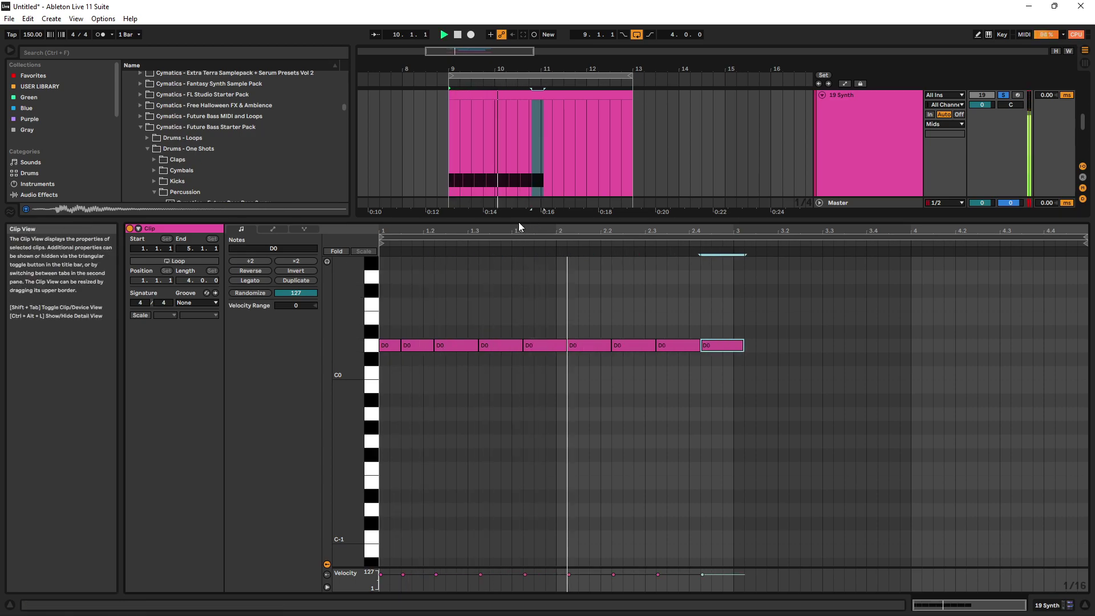
Hide the clip view and play the new rhythm with 19 Synth unsoloed alongside the other tracks
key(ctrl+alt+l)
key(space)
key(space)
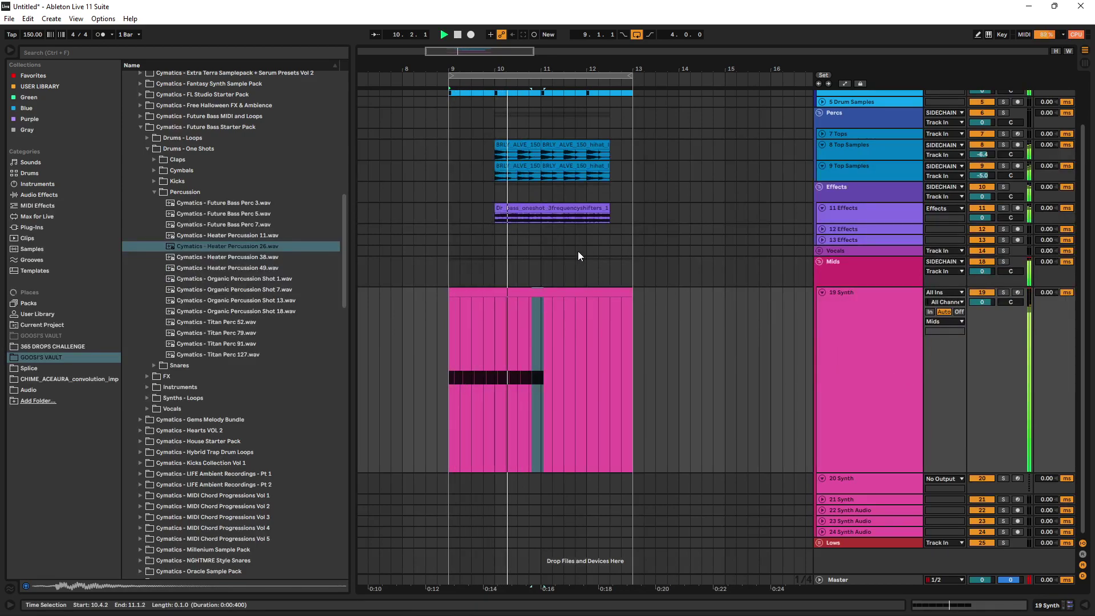
key(space)
Continue duplicating the quarter-length D0 note to the end of the 19 Synth clip and play it in the full arrangement
double_click(545, 292)
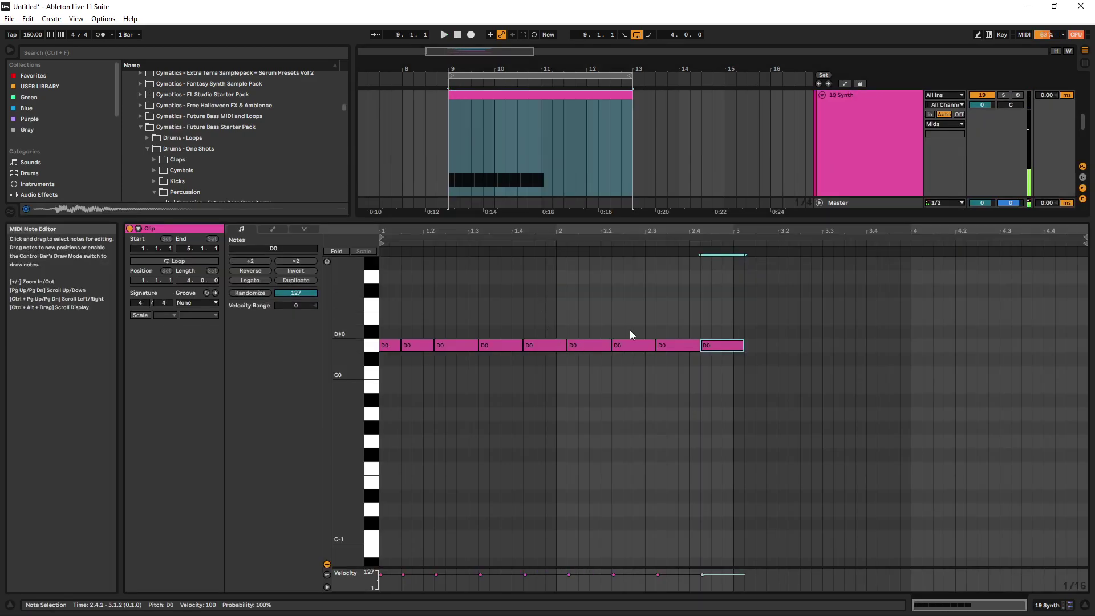
key(space)
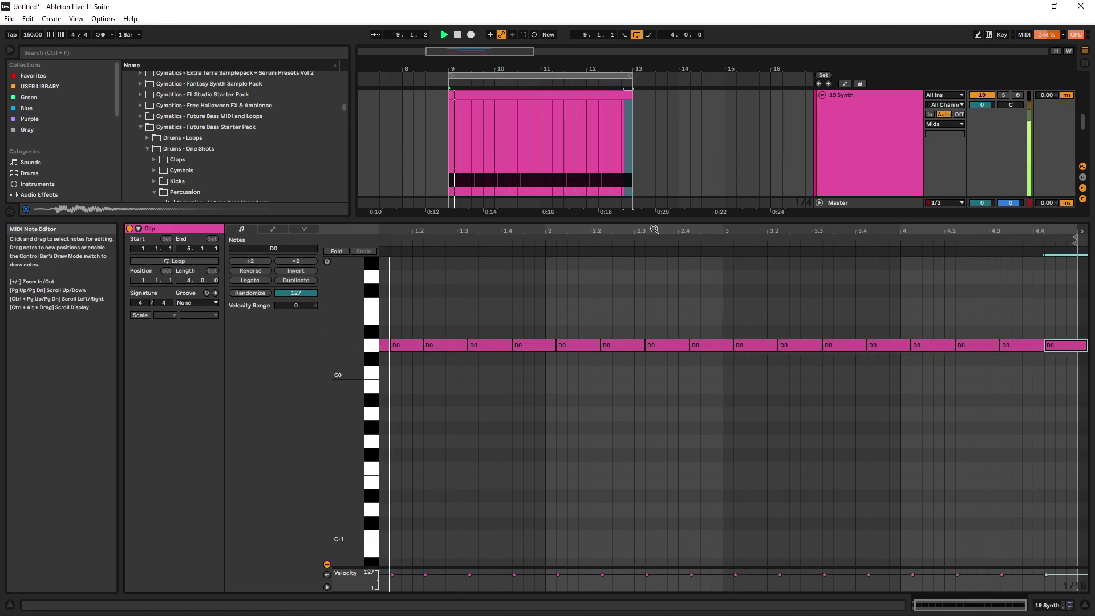
key(ctrl+alt+l)
click(689, 324)
drag(629, 192, 616, 249)
scroll(833, 371, down, 6)
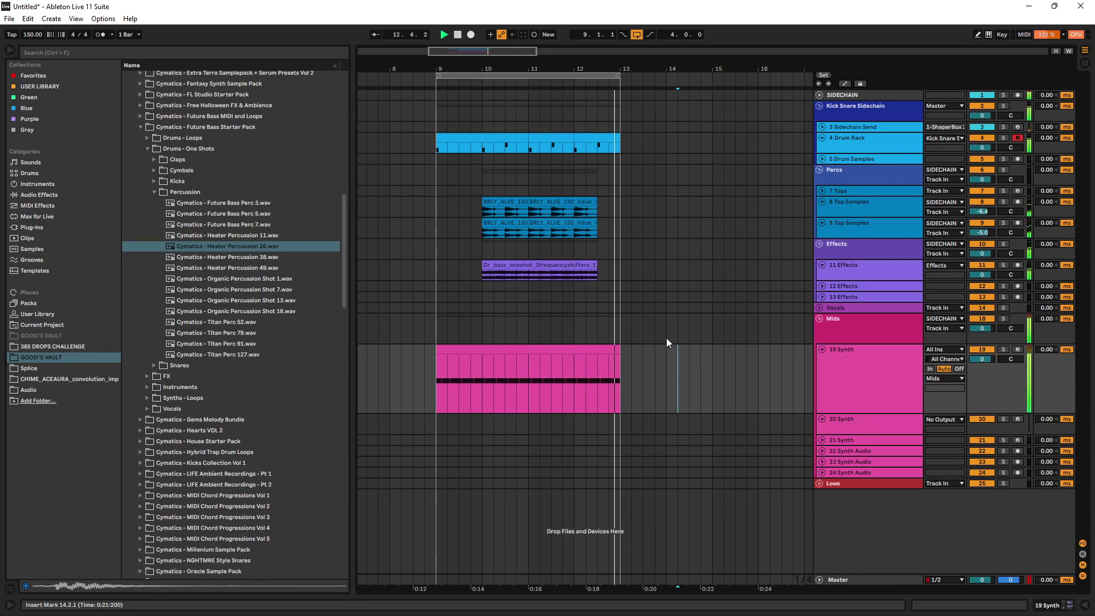
Open the 19 Synth devices and show the automation of the fakeout macro in Goosi's Gun Rack LITE
double_click(901, 365)
right_click(205, 523)
click(237, 328)
click(437, 411)
double_click(443, 377)
mouse_move(444, 377)
mouse_down()
mouse_move(437, 355)
mouse_move(482, 411)
mouse_move(503, 410)
mouse_up()
double_click(483, 372)
mouse_move(481, 355)
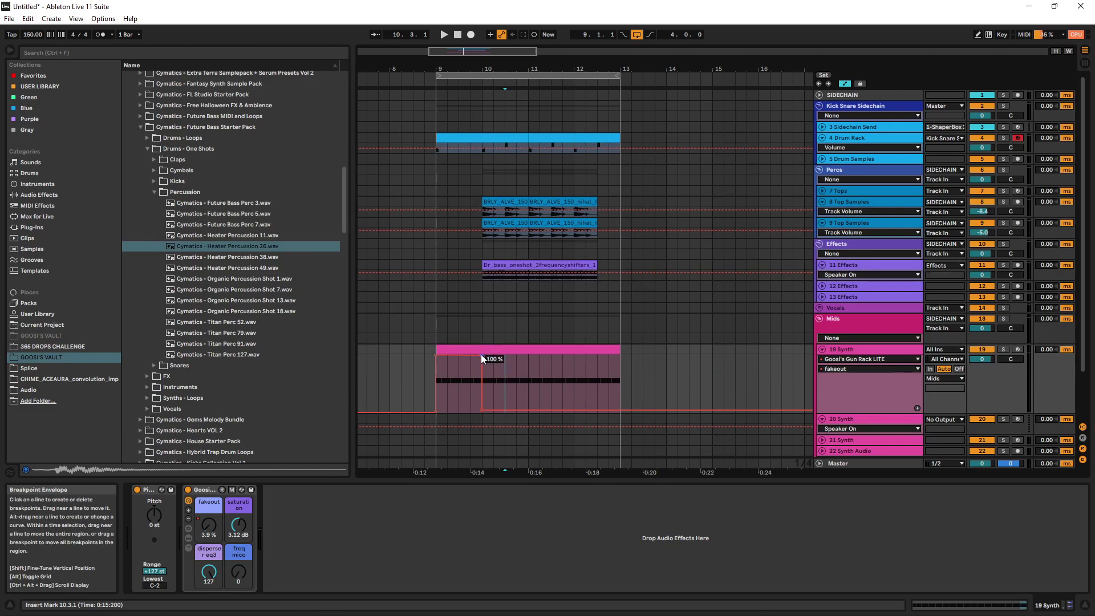
drag(643, 388, 422, 401)
key(Delete)
Automate the fakeout macro at 100 % throughout bar 9 of 19 Synth and at 0 % from bar 10 onward
double_click(450, 381)
drag(450, 381, 458, 355)
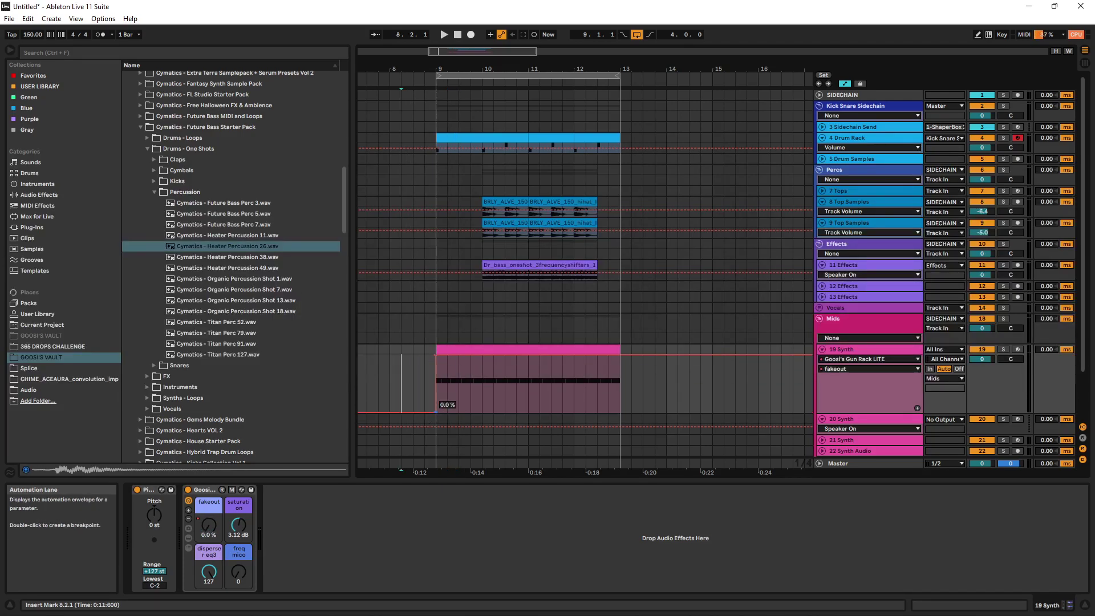
drag(471, 386, 498, 411)
Show the freq mico macro's automation and raise it to 127 over the last part of bar 12
right_click(242, 569)
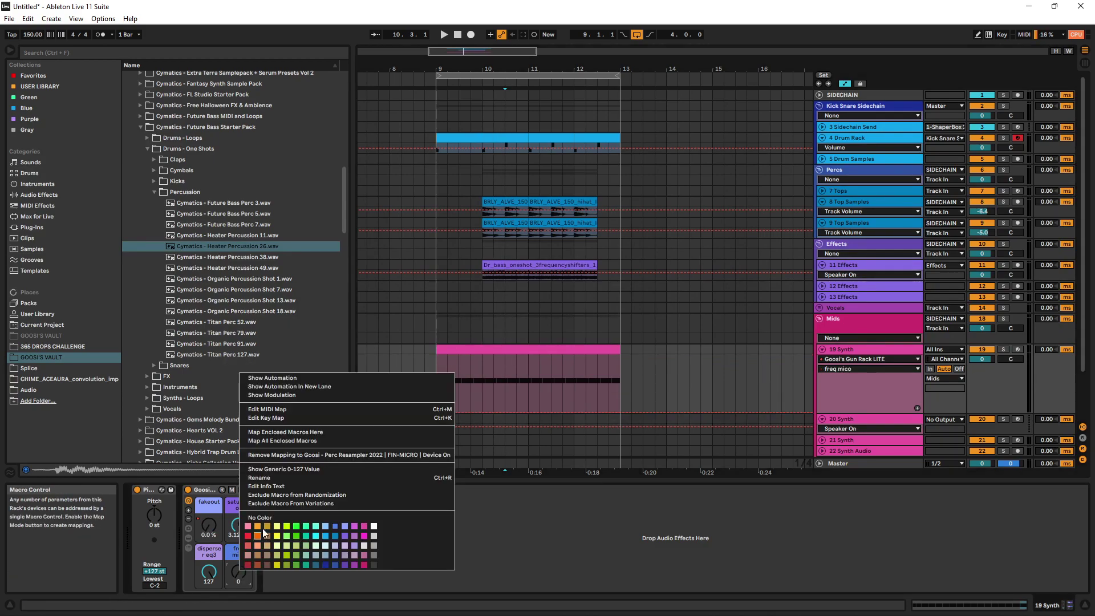
click(268, 377)
drag(595, 412, 621, 412)
click(643, 391)
Hide the automation lanes and play the arrangement from 9.1.1 to hear the automated macros
key(a)
click(439, 395)
key(space)
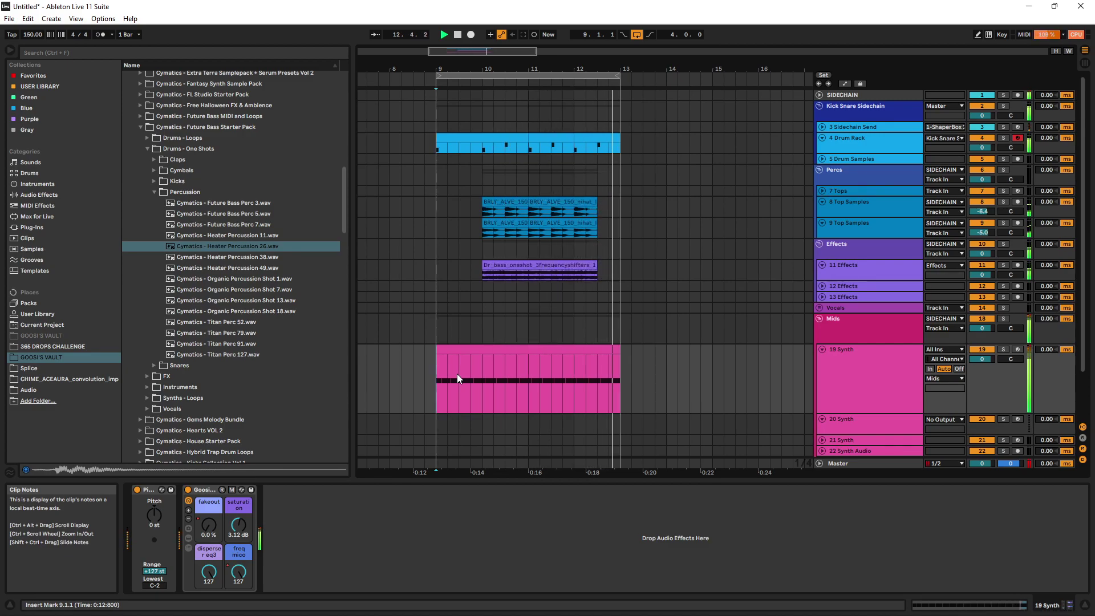
key(space)
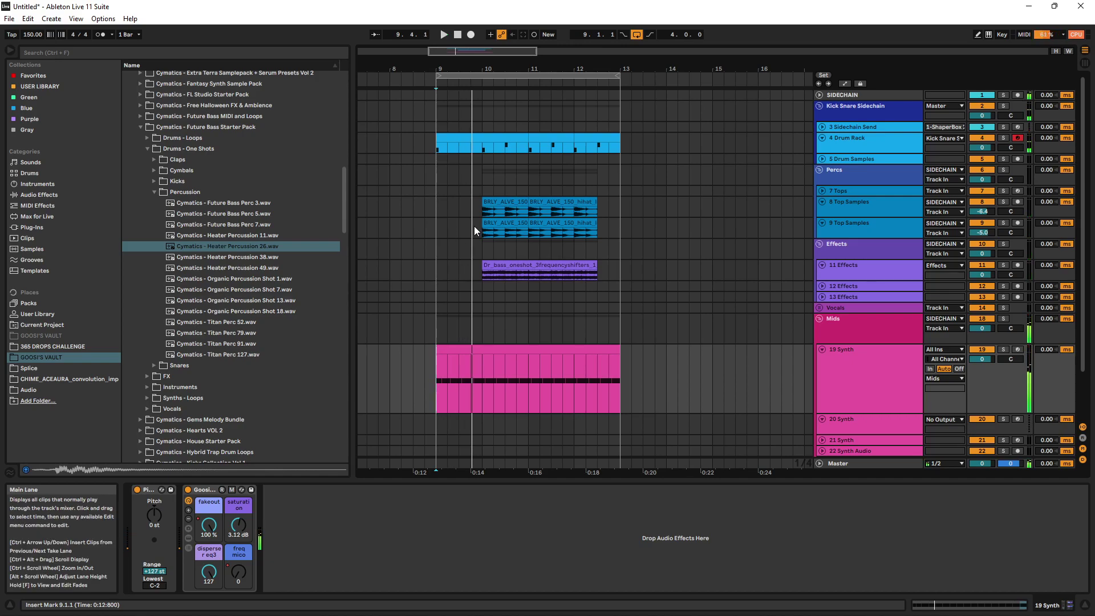
Transpose all notes in the 19 Synth clip down two semitones to C0, play it back and collapse the clip view
double_click(529, 358)
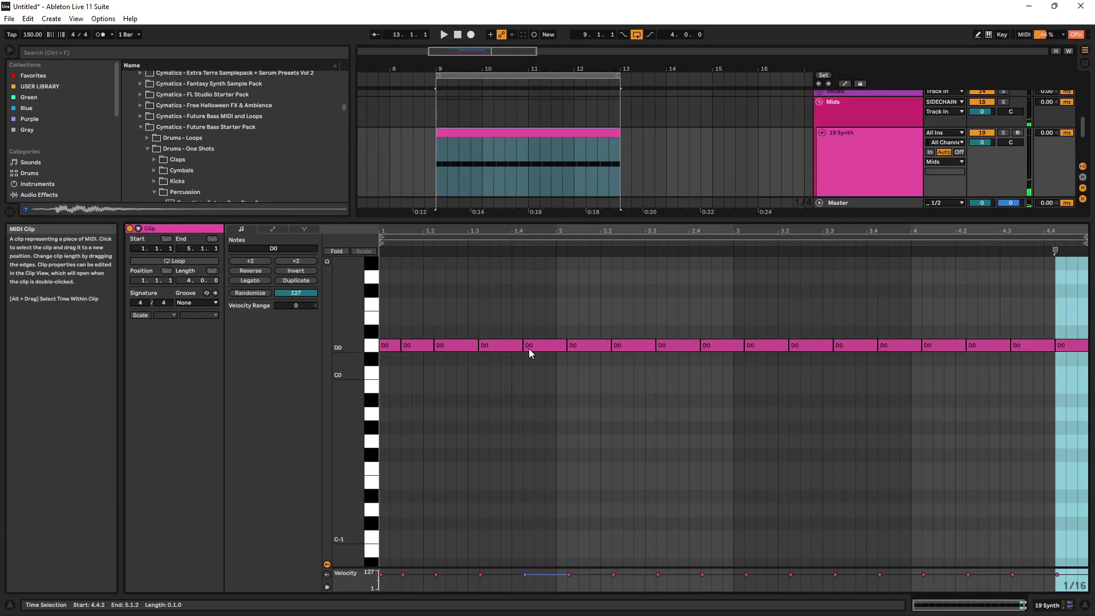
key(ctrl+a)
key(Down)
key(Down)
key(space)
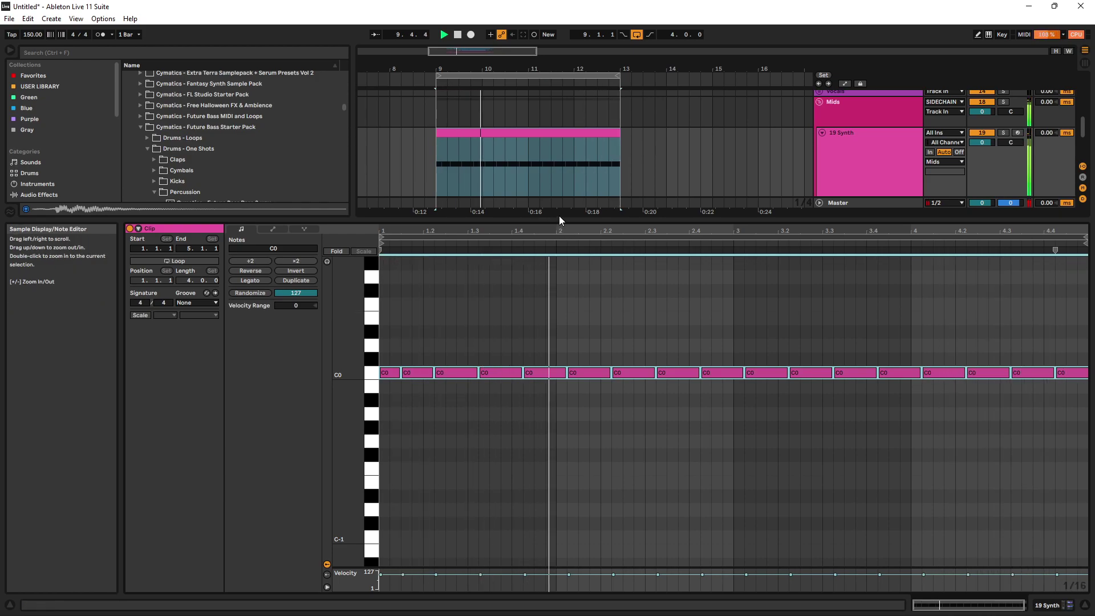
drag(553, 218, 553, 571)
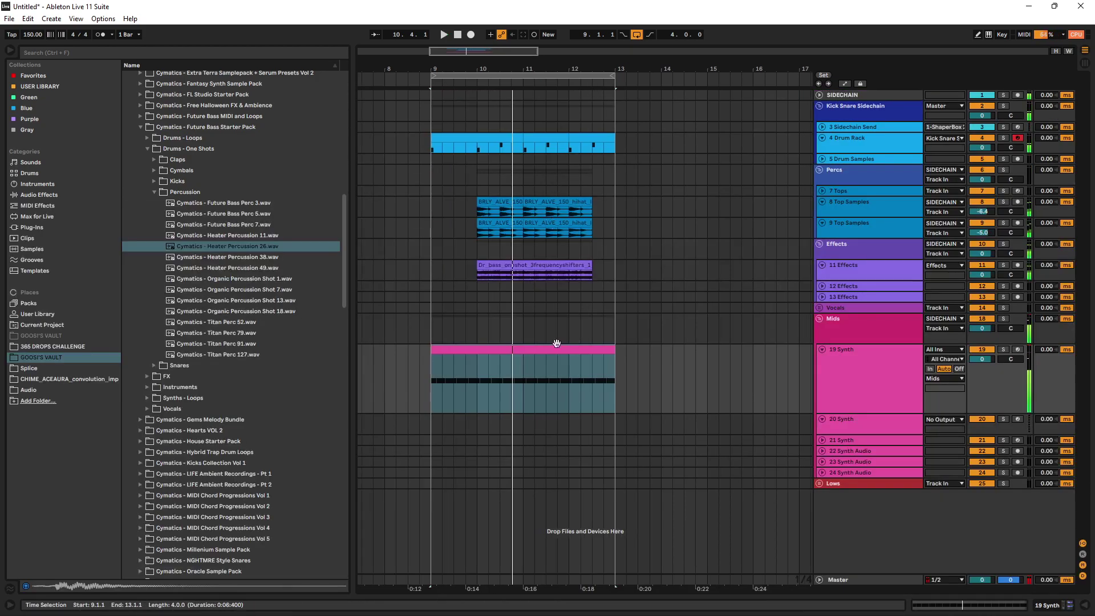